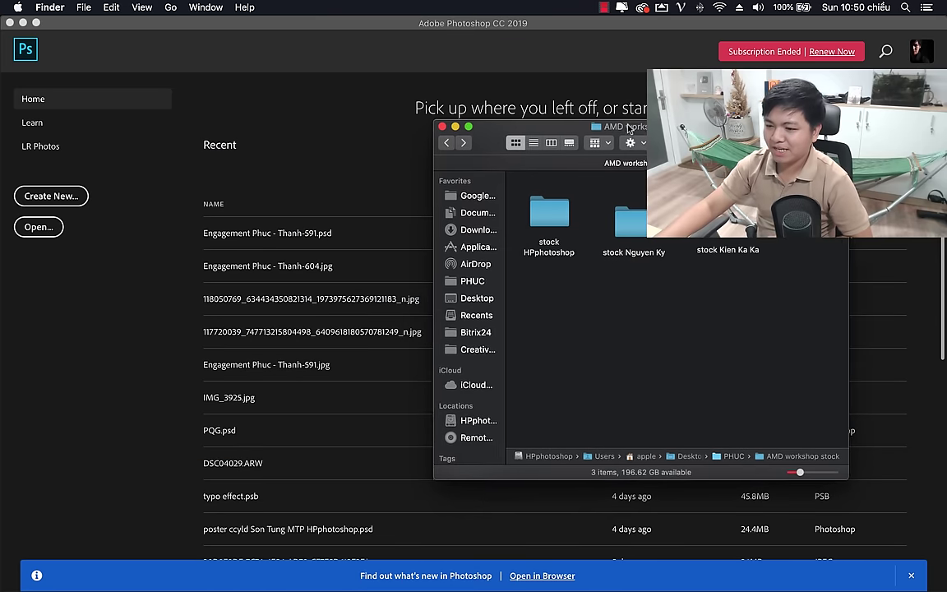
Open the stock Nguyen Ky folder and Quick Look the raw photo IMG_3851.CR2.
{"action": "left_click_drag", "start_coordinate": [628, 128], "coordinate": [630, 127]}
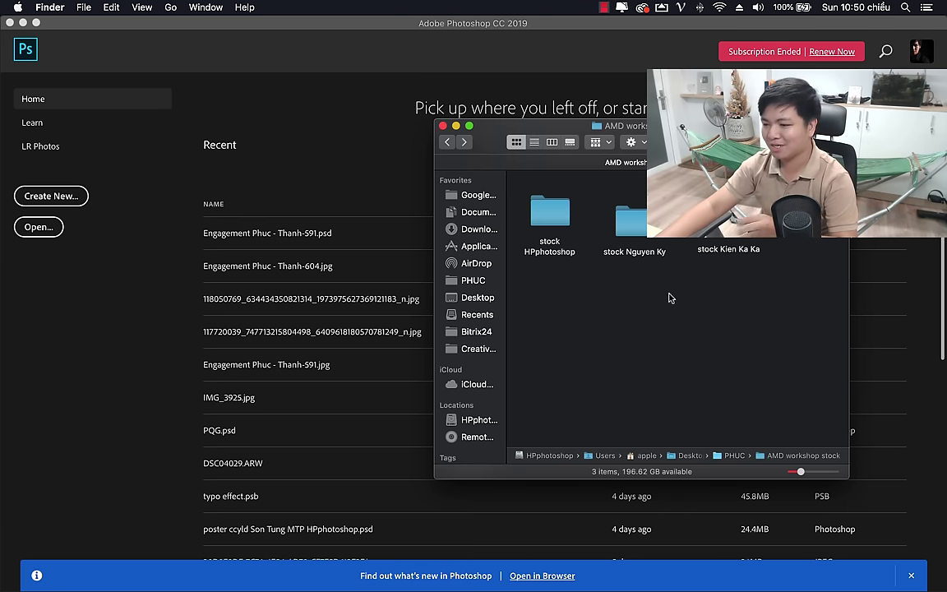
{"action": "double_click", "coordinate": [633, 235]}
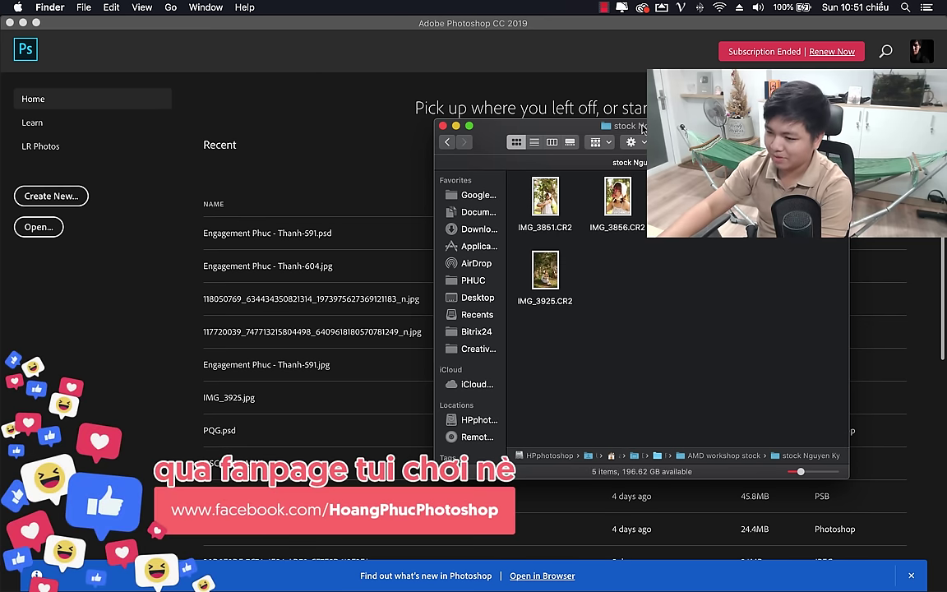
{"action": "left_click_drag", "start_coordinate": [493, 125], "coordinate": [480, 111]}
{"action": "left_click", "coordinate": [531, 187]}
{"action": "key", "text": "space"}
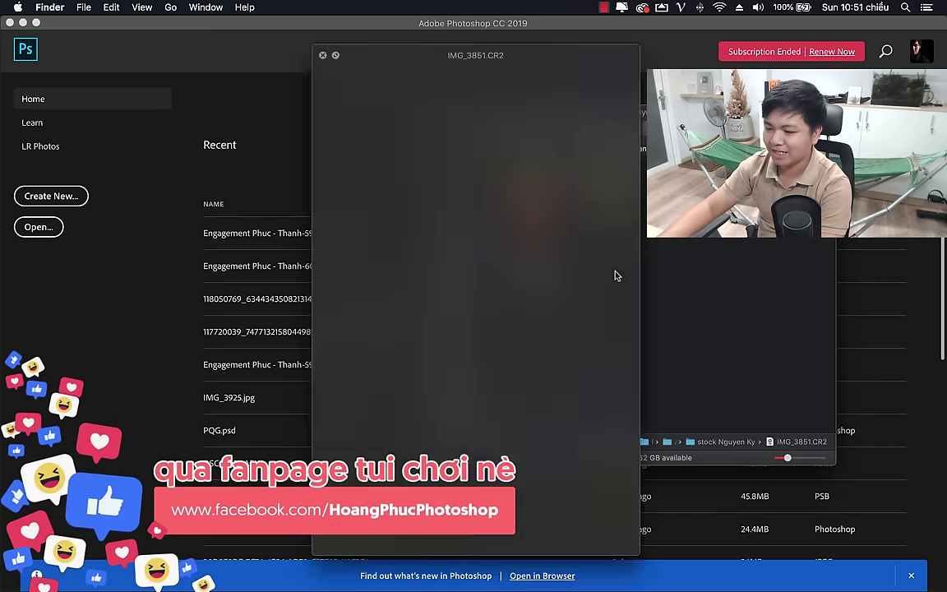
{"action": "left_click_drag", "start_coordinate": [506, 62], "coordinate": [502, 50]}
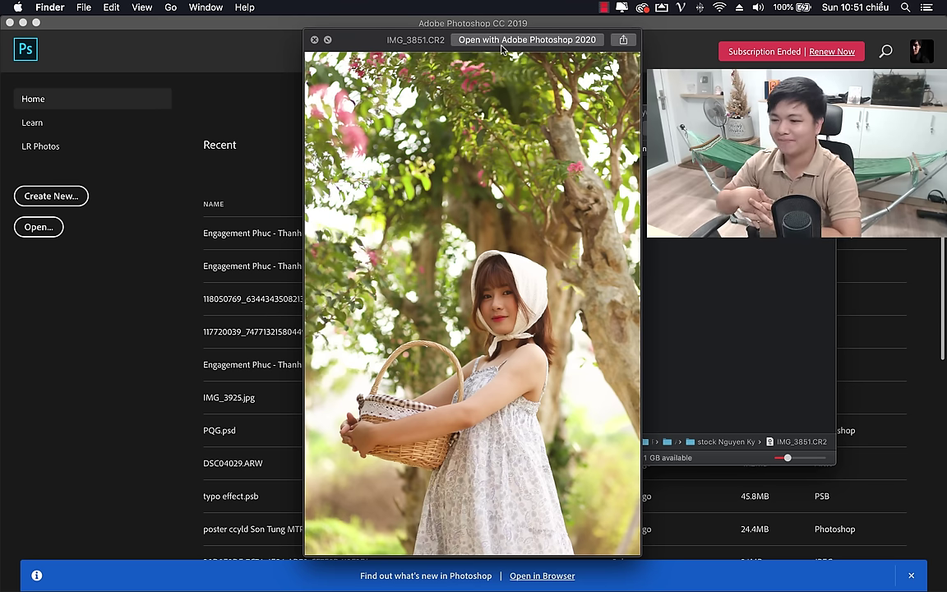
{"action": "key", "text": "space"}
Preview IMG_3856.CR2, then return to and preview IMG_3851.CR2 again.
{"action": "key", "text": "Right"}
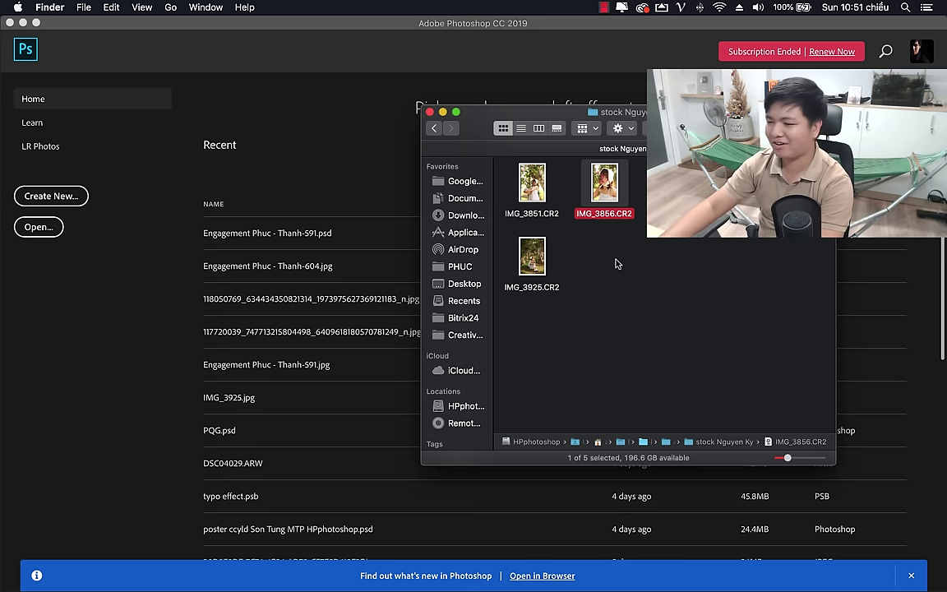
{"action": "key", "text": "space"}
{"action": "key", "text": "space"}
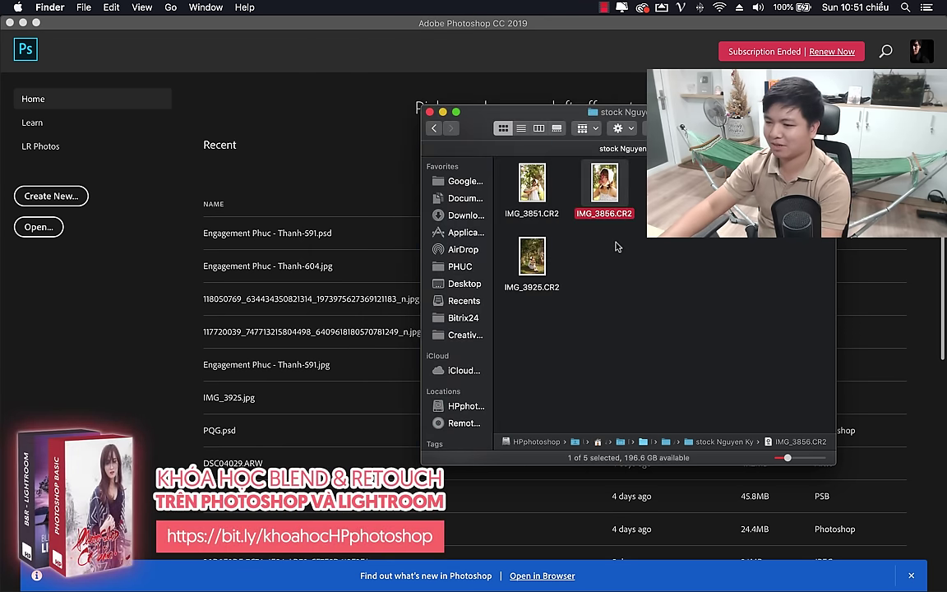
{"action": "left_click", "coordinate": [545, 195]}
{"action": "key", "text": "space"}
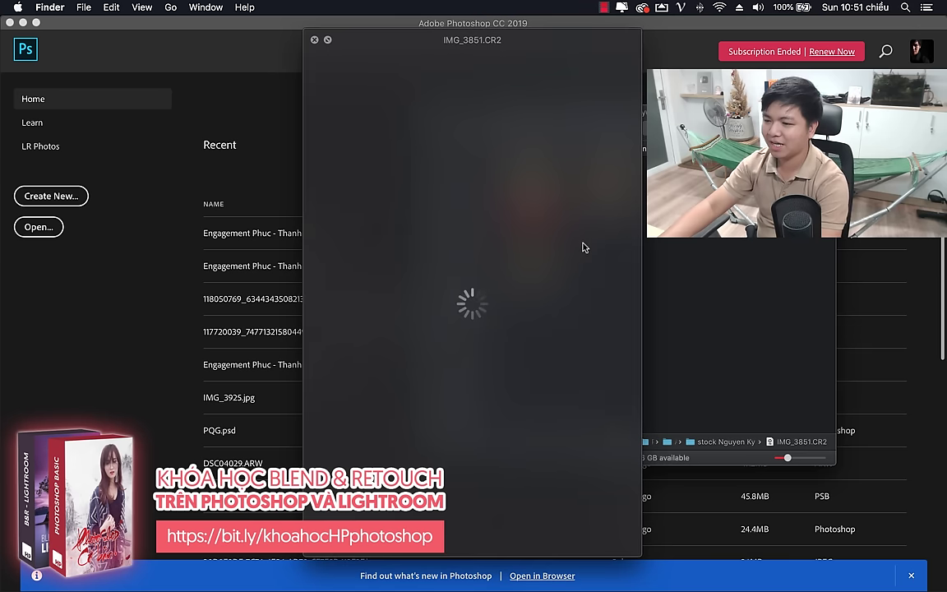
{"action": "key", "text": "space"}
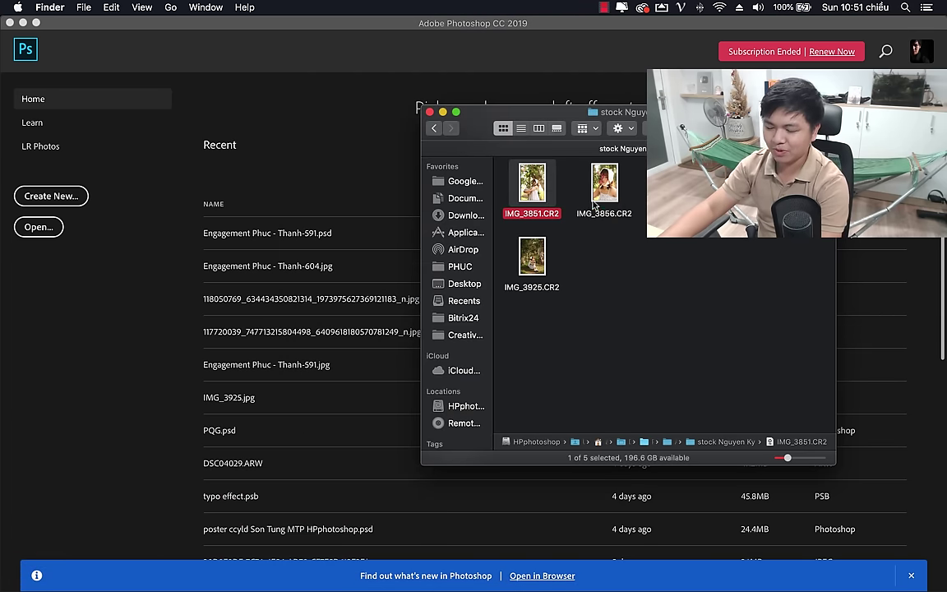
Try selecting IMG_3925.CR2, then all five photos, clearing the selection each time.
{"action": "left_click", "coordinate": [543, 259], "text": "super"}
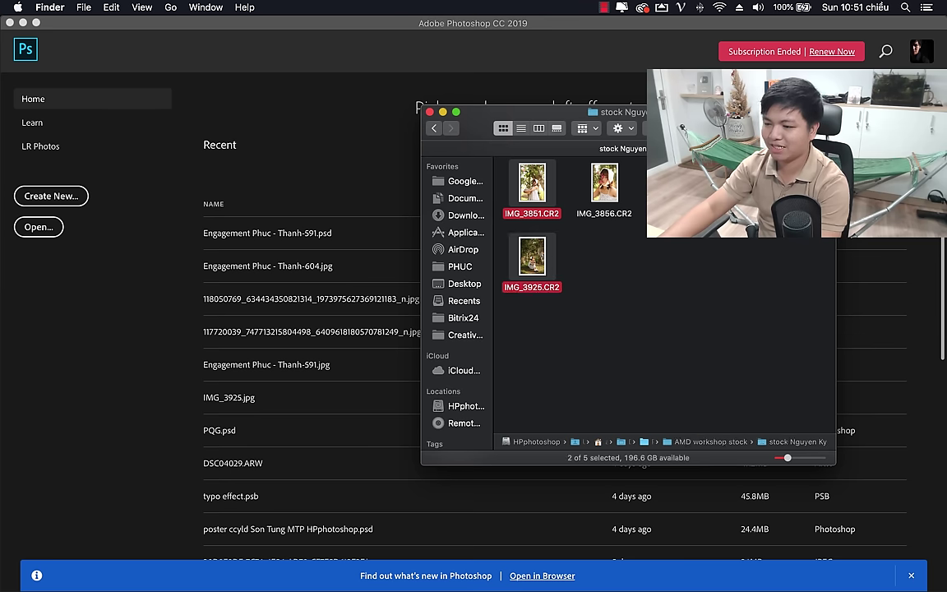
{"action": "key", "text": "super+a"}
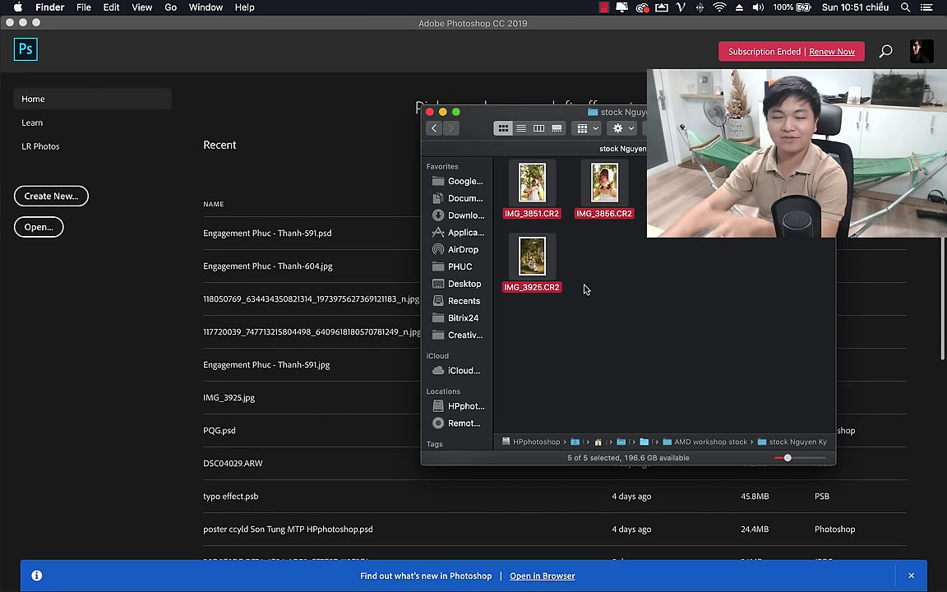
{"action": "left_click", "coordinate": [643, 249]}
{"action": "left_click_drag", "start_coordinate": [649, 160], "coordinate": [530, 282]}
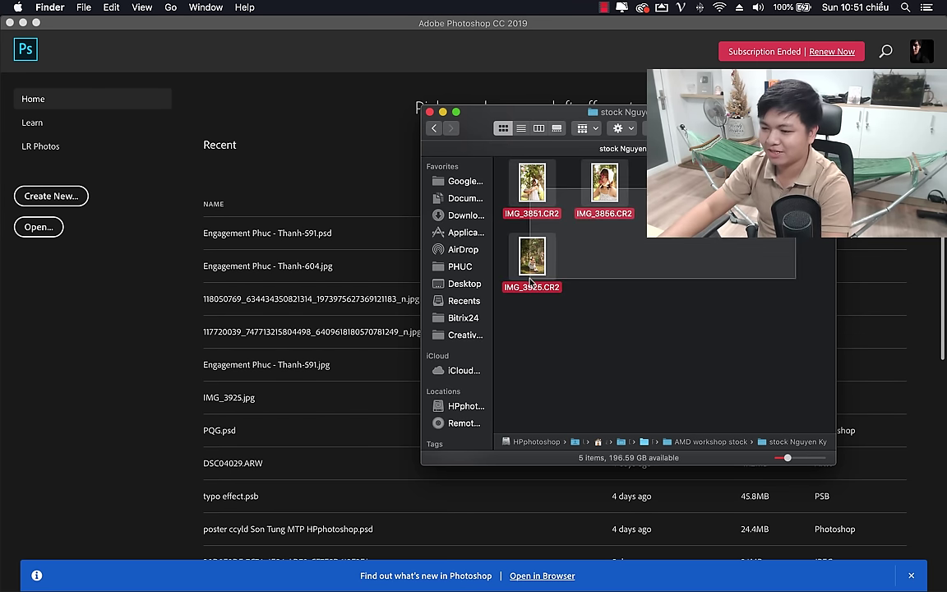
{"action": "left_click", "coordinate": [657, 256]}
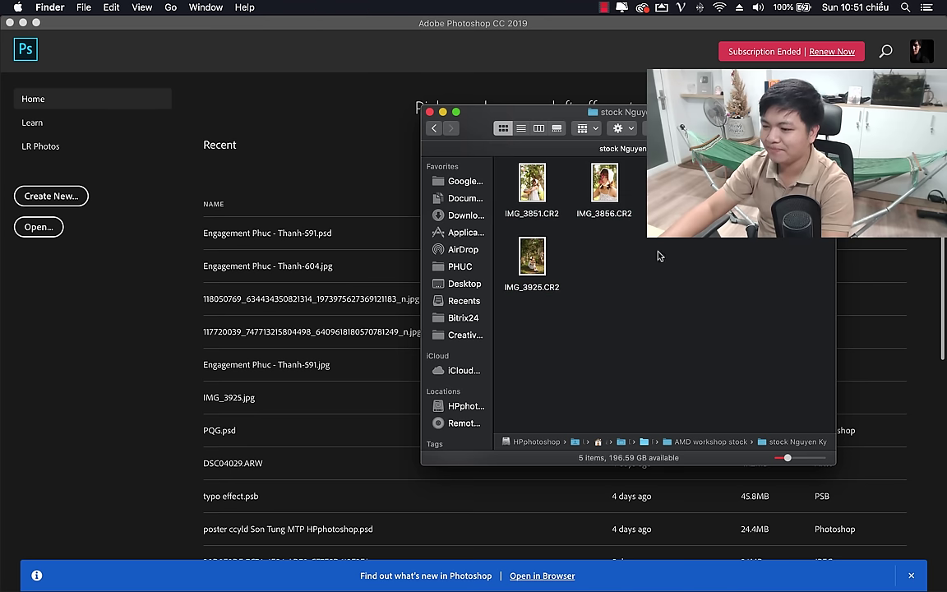
{"action": "left_click", "coordinate": [676, 183]}
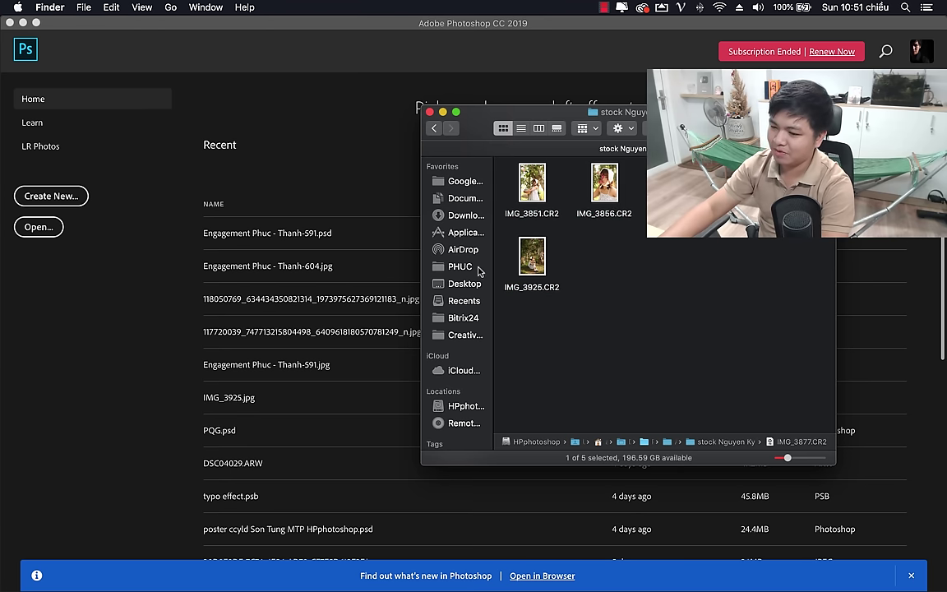
Select IMG_3925.CR2 and inspect its file actions menu.
{"action": "left_click", "coordinate": [535, 258]}
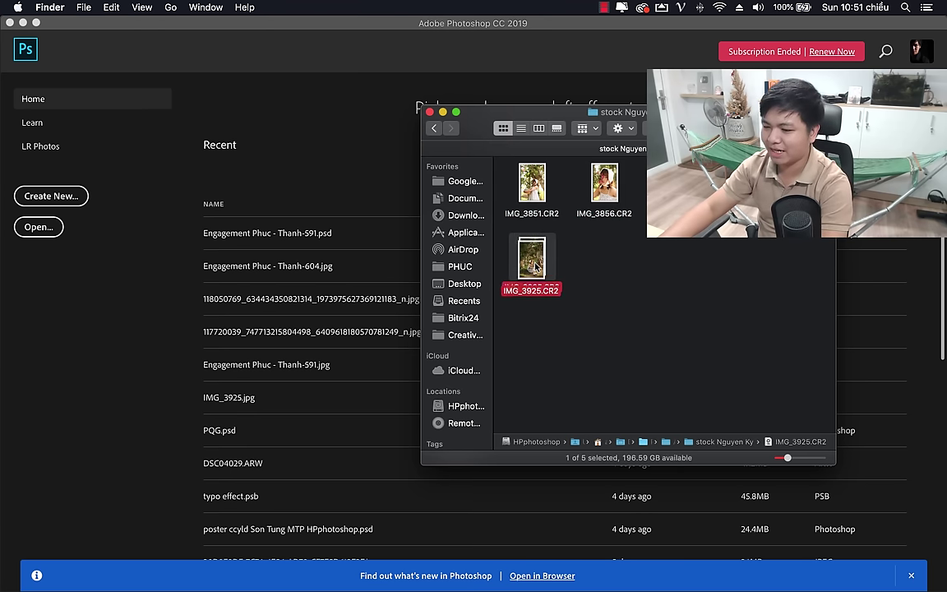
{"action": "right_click", "coordinate": [533, 253]}
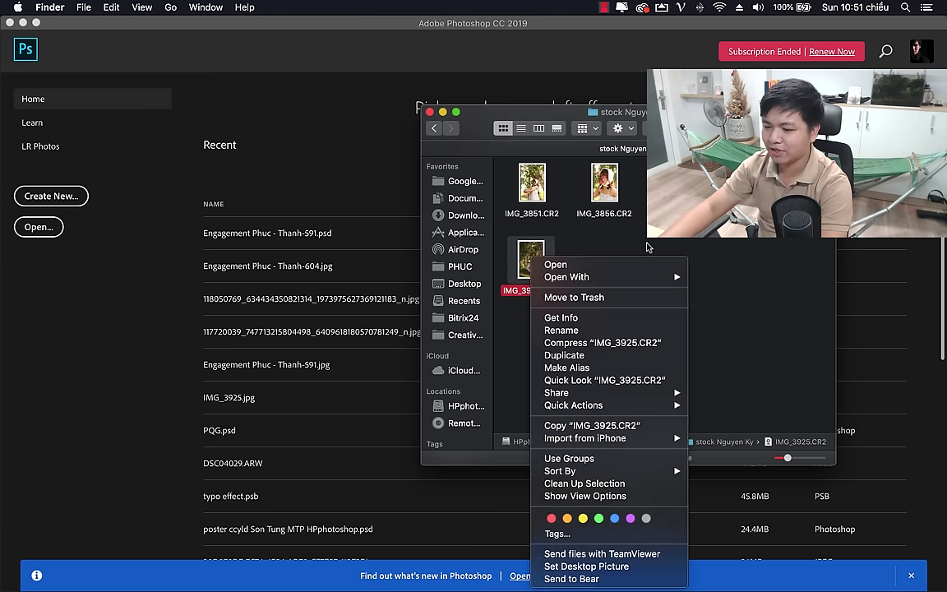
{"action": "key", "text": "Escape"}
{"action": "right_click", "coordinate": [539, 261]}
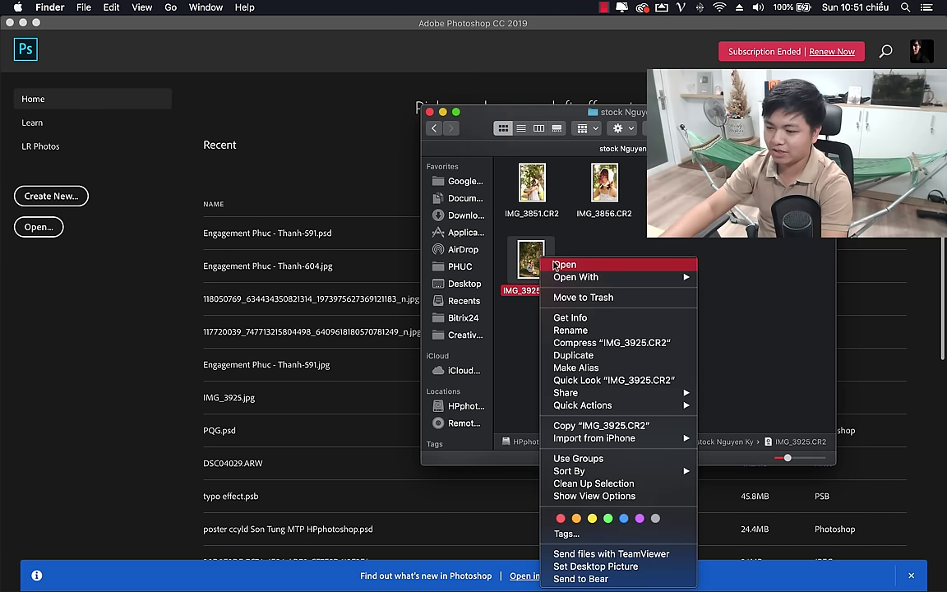
{"action": "left_click", "coordinate": [593, 235]}
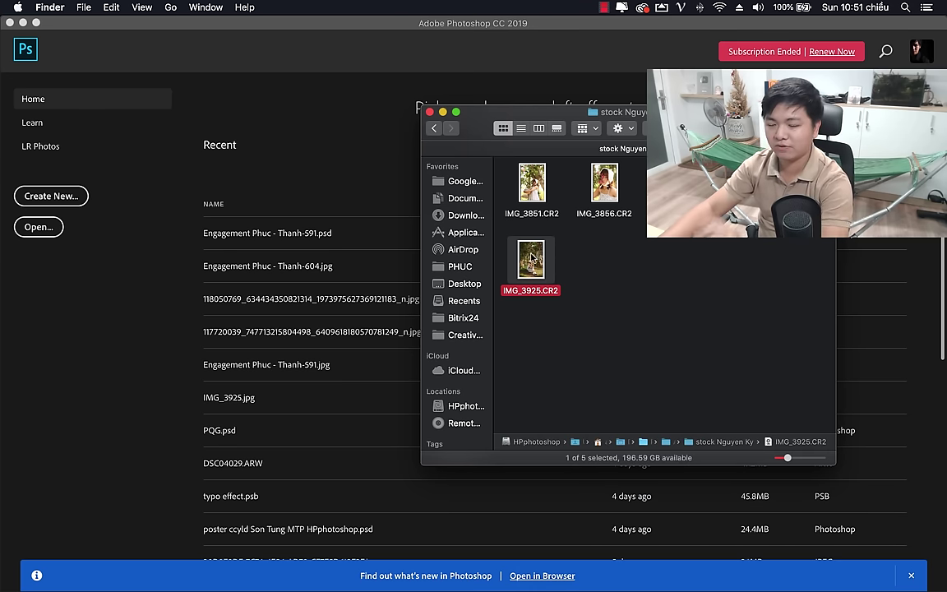
{"action": "left_click", "coordinate": [111, 33]}
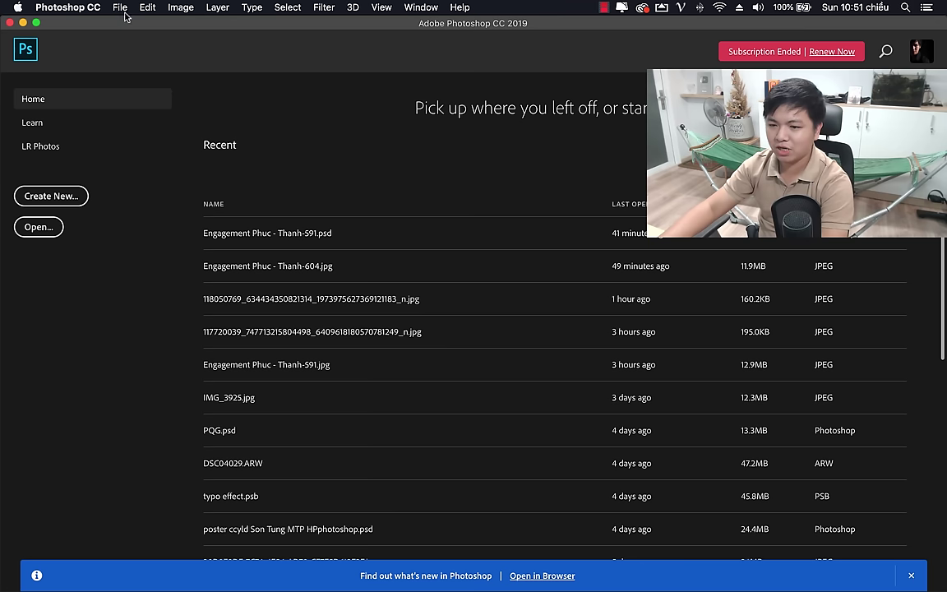
{"action": "left_click", "coordinate": [117, 10]}
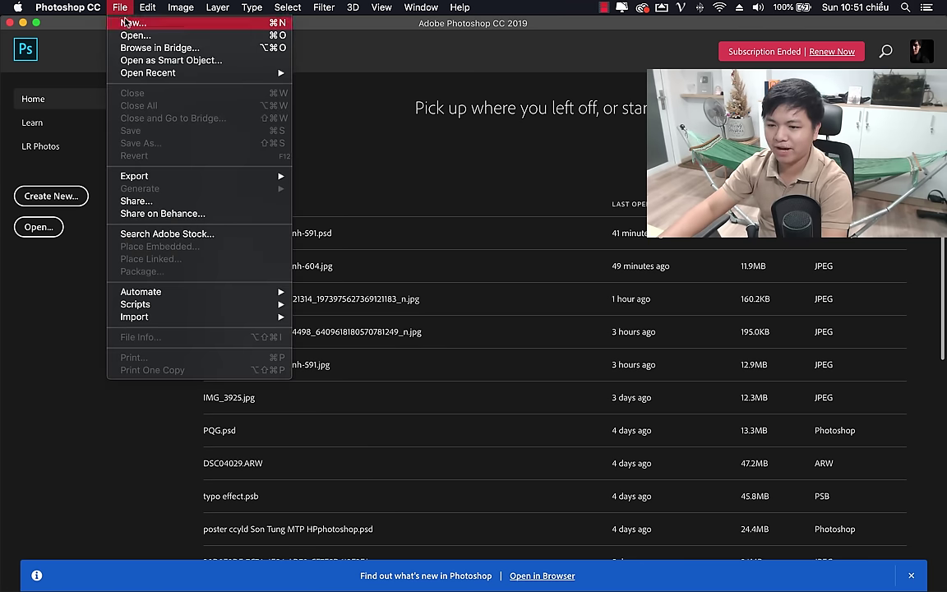
{"action": "left_click", "coordinate": [132, 35]}
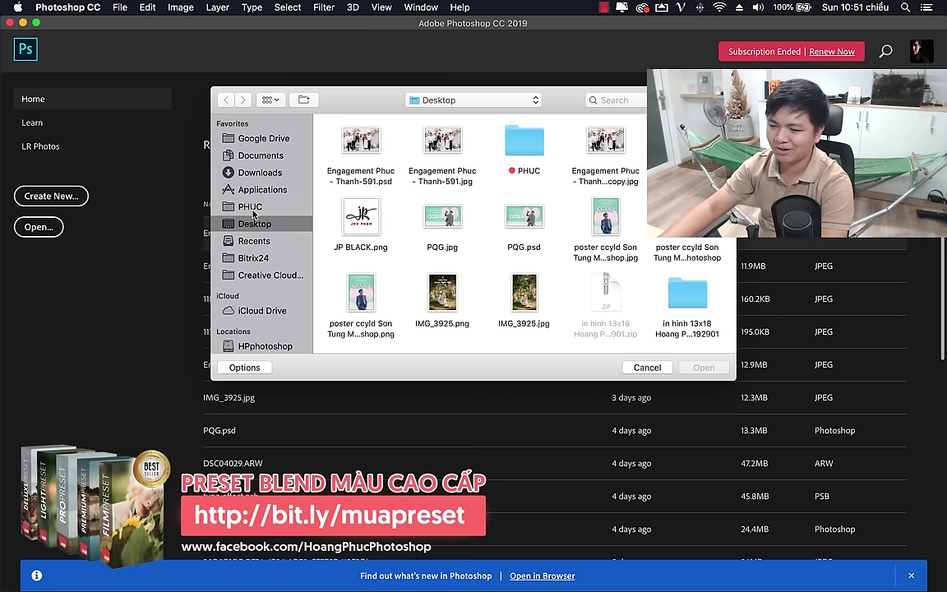
{"action": "left_click", "coordinate": [249, 207]}
{"action": "scroll", "coordinate": [501, 264], "scroll_direction": "down", "scroll_amount": 2}
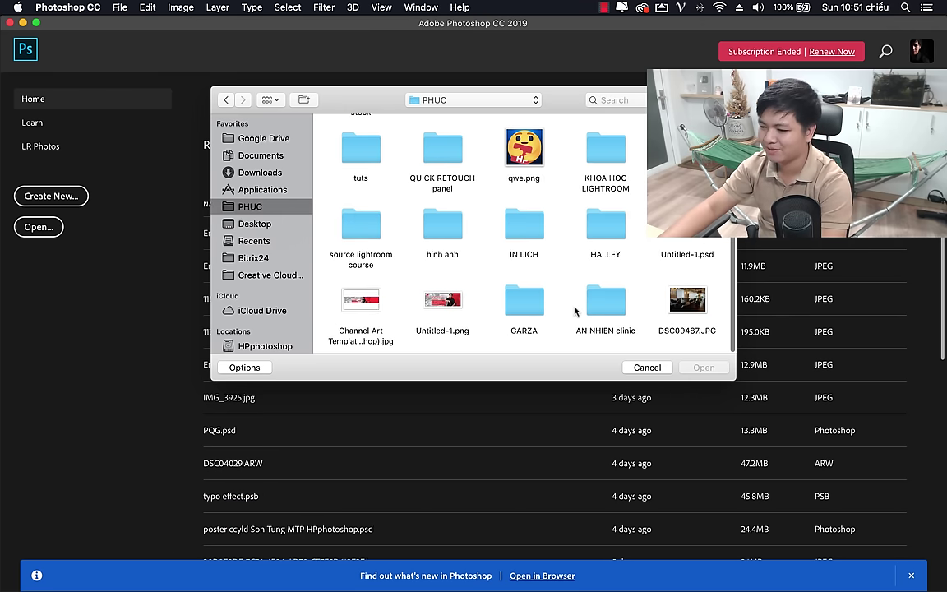
{"action": "scroll", "coordinate": [575, 310], "scroll_direction": "up", "scroll_amount": 2}
{"action": "double_click", "coordinate": [368, 148]}
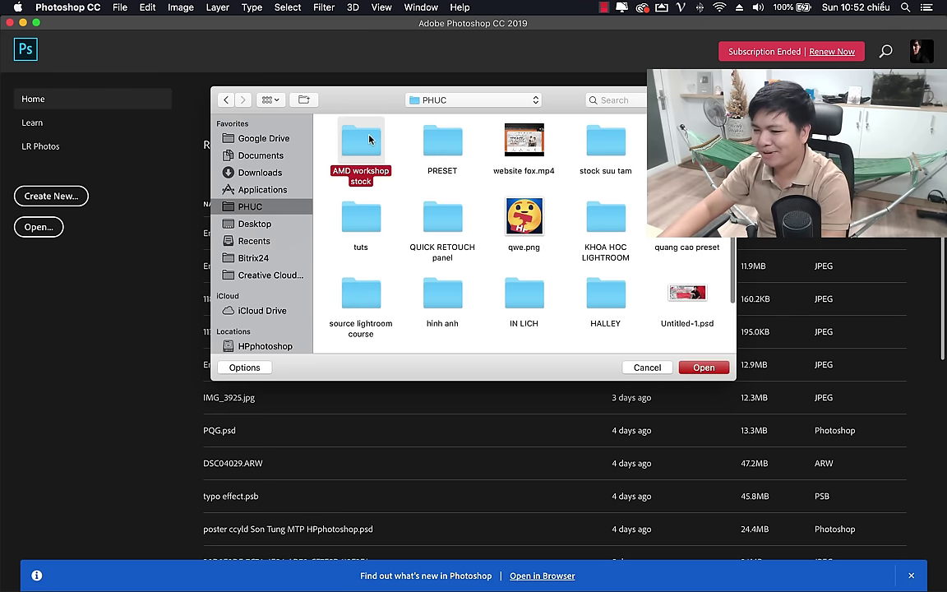
{"action": "double_click", "coordinate": [497, 145]}
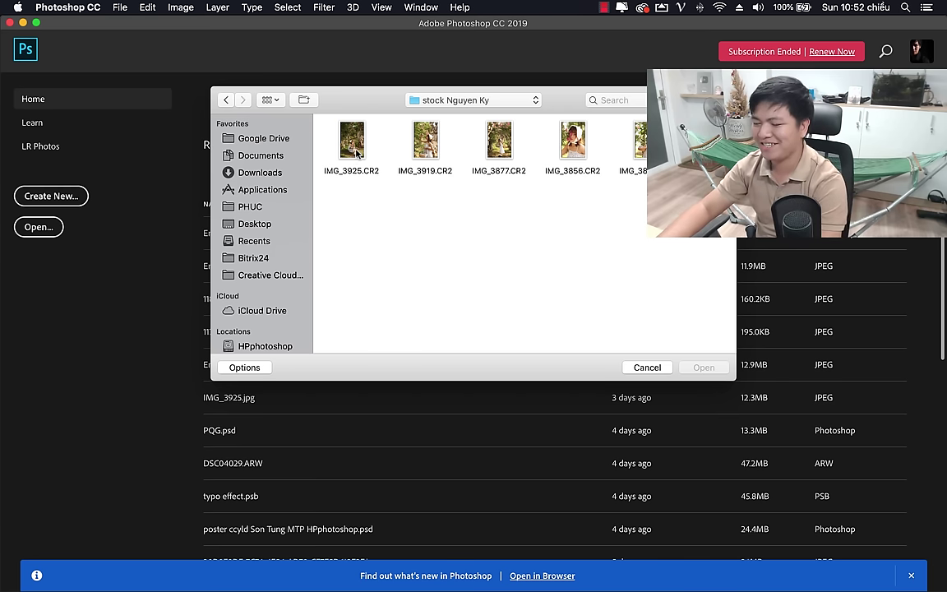
{"action": "left_click", "coordinate": [349, 142]}
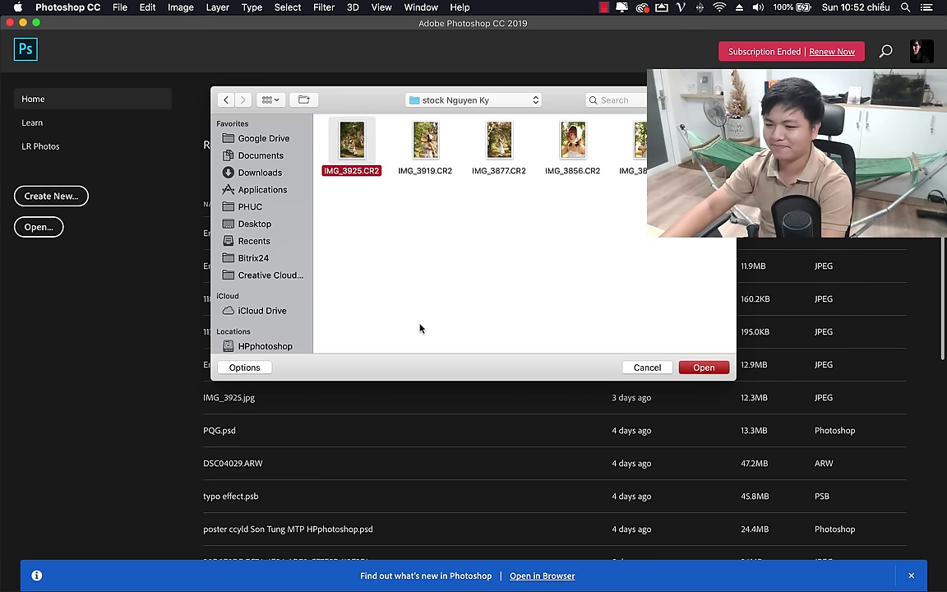
{"action": "key", "text": "Return"}
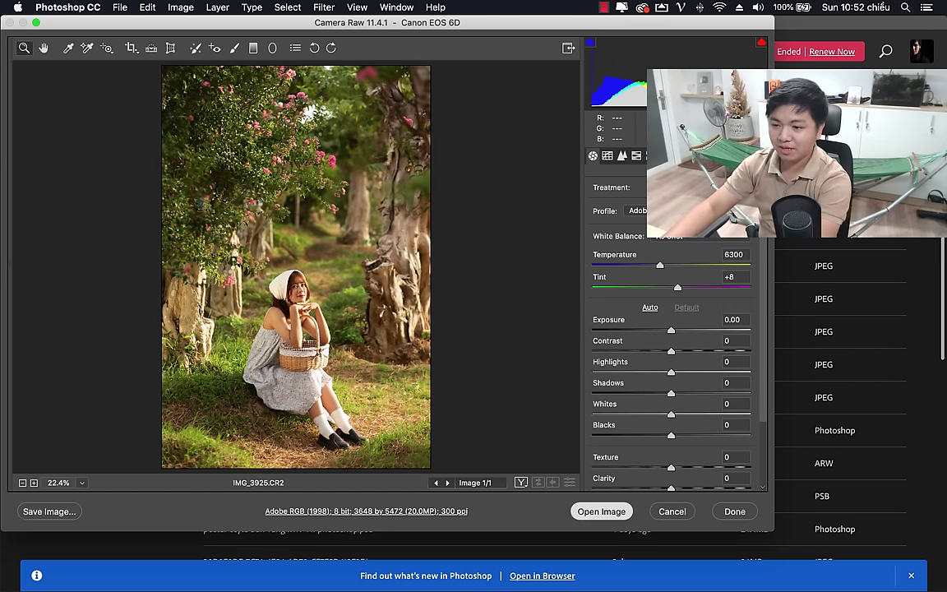
Delete the IMG_3925.xmp settings file from the photo folder.
{"action": "left_click", "coordinate": [601, 511]}
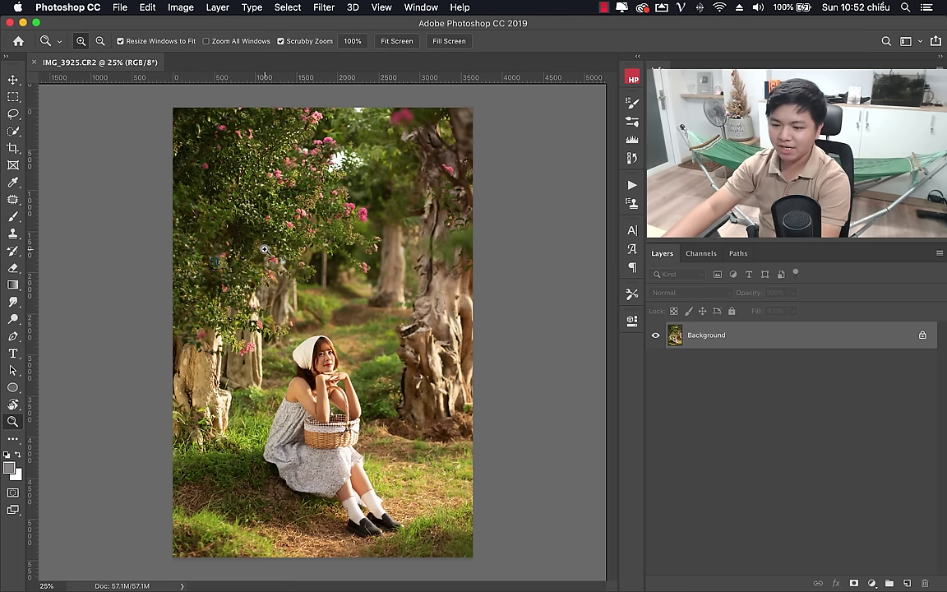
{"action": "left_click", "coordinate": [324, 8]}
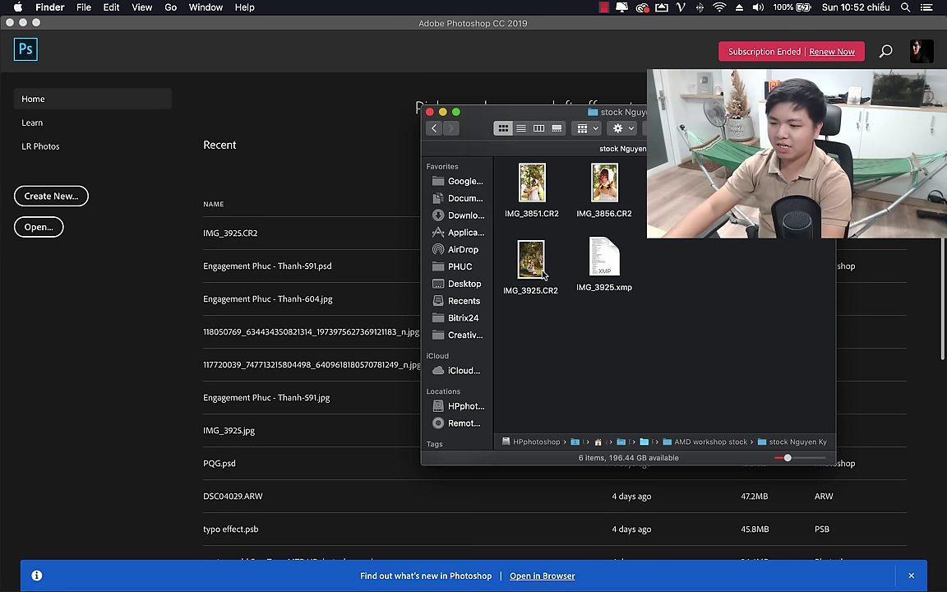
{"action": "left_click", "coordinate": [604, 259]}
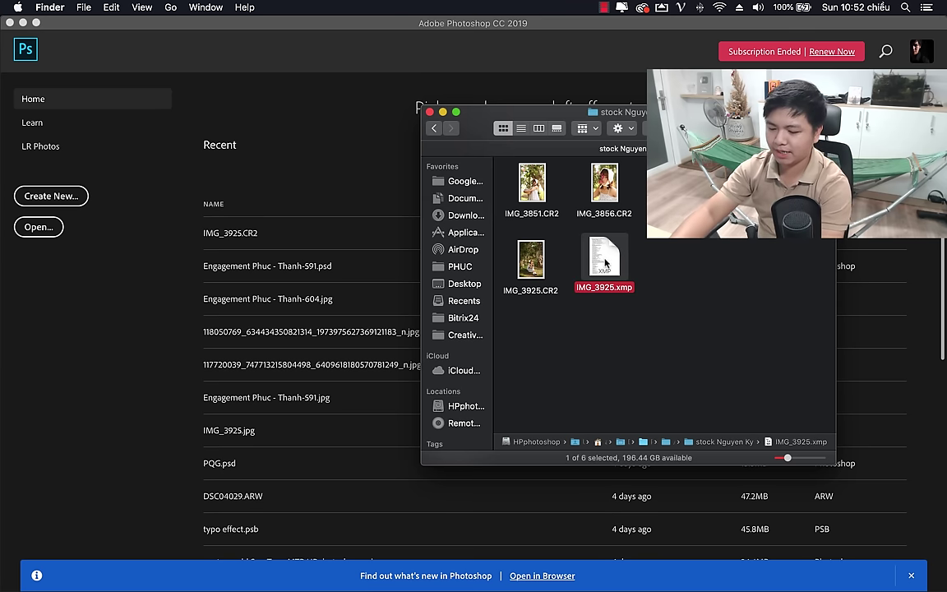
{"action": "key", "text": "super+BackSpace"}
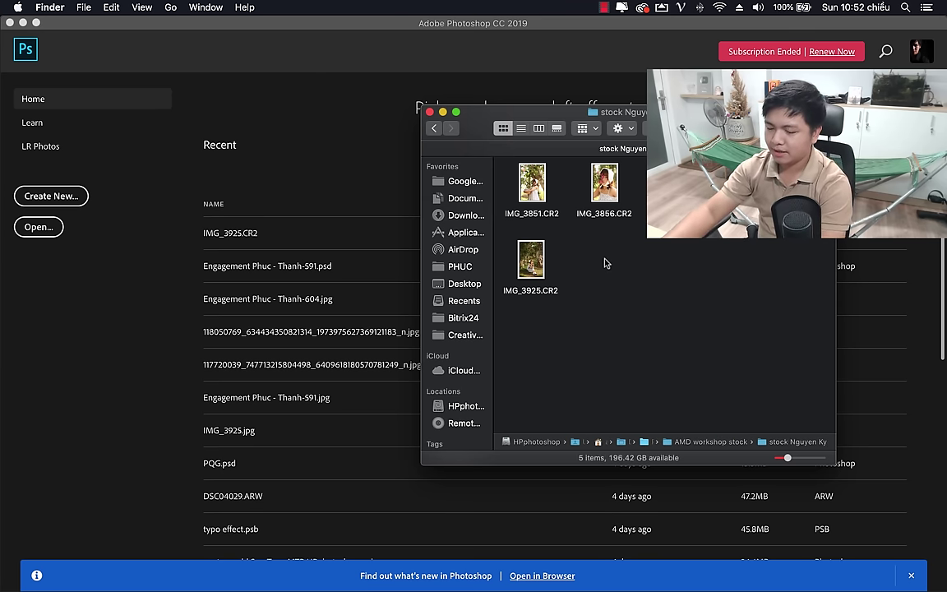
{"action": "left_click", "coordinate": [431, 130]}
{"action": "left_click", "coordinate": [621, 344]}
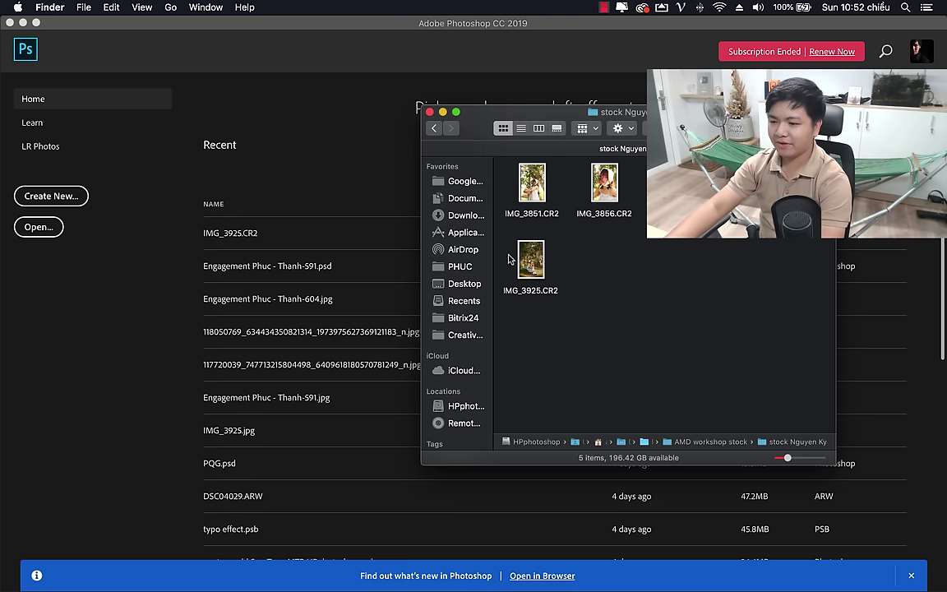
Drag IMG_3925.CR2 onto Photoshop into Camera Raw, then cancel without opening.
{"action": "left_click", "coordinate": [531, 262]}
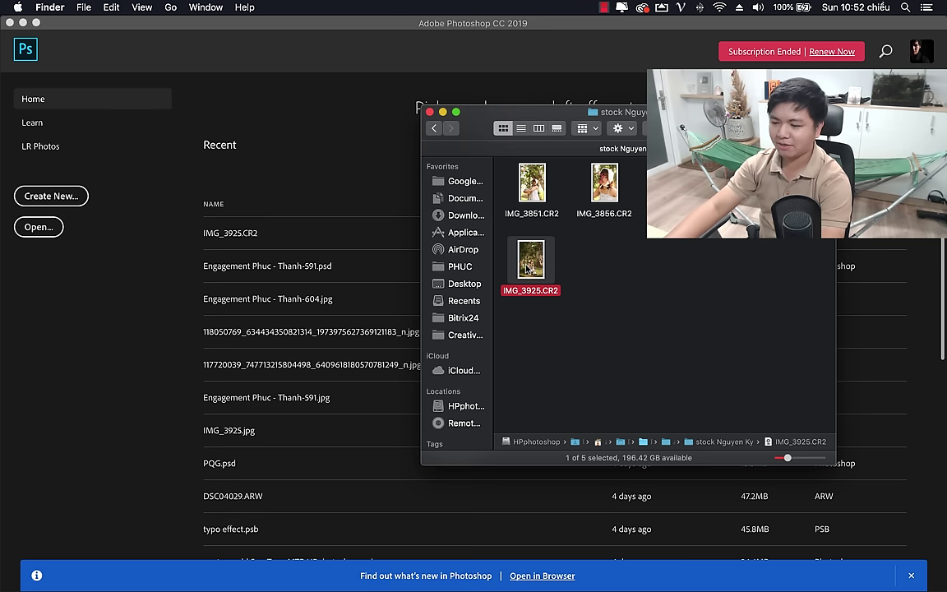
{"action": "left_click_drag", "start_coordinate": [531, 261], "coordinate": [199, 274]}
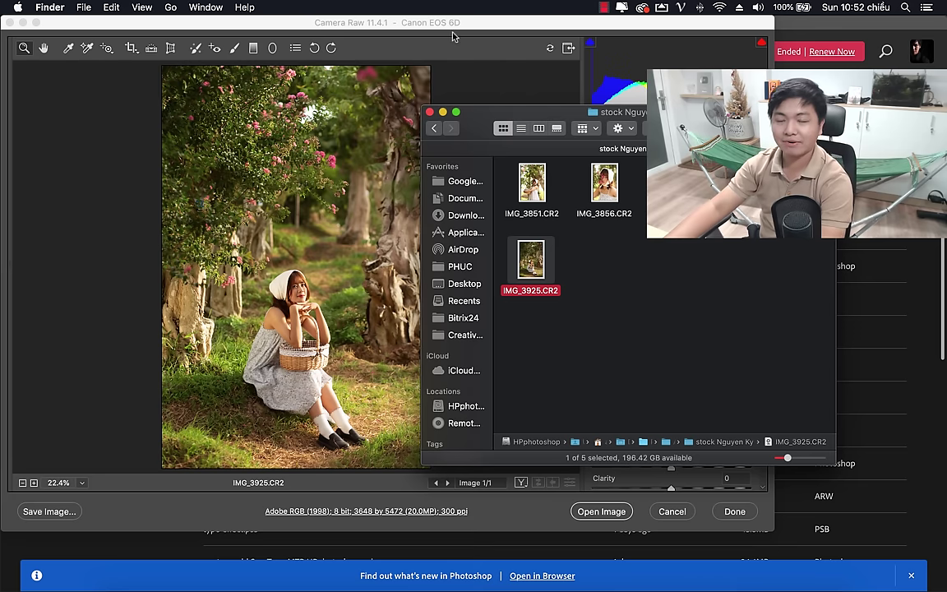
{"action": "left_click", "coordinate": [453, 36]}
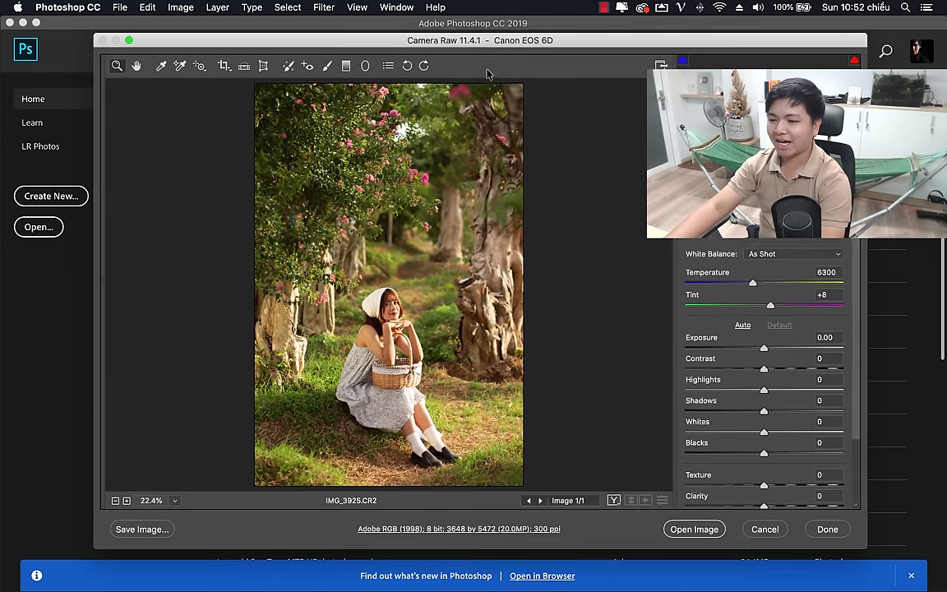
{"action": "left_click_drag", "start_coordinate": [487, 74], "coordinate": [466, 74]}
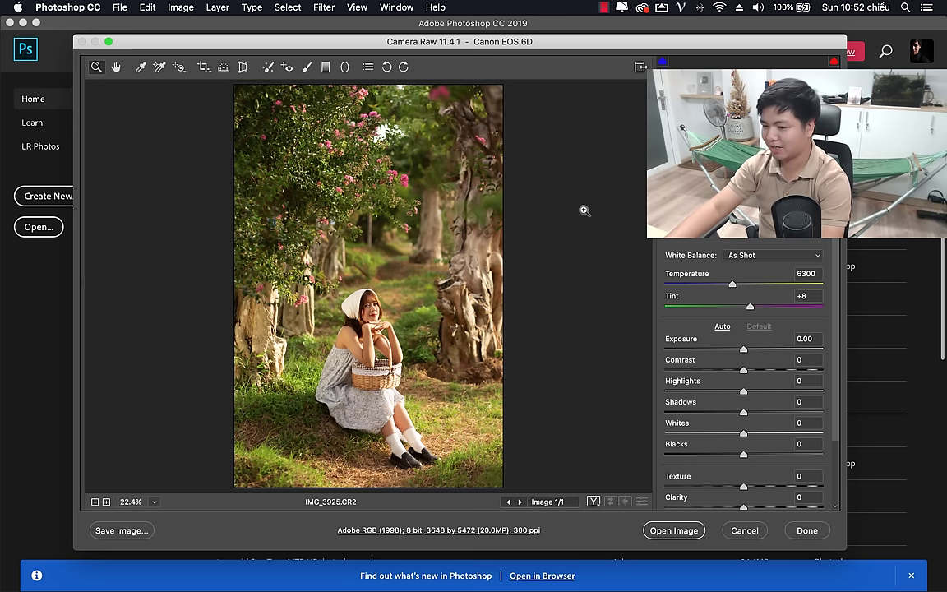
{"action": "left_click", "coordinate": [744, 530]}
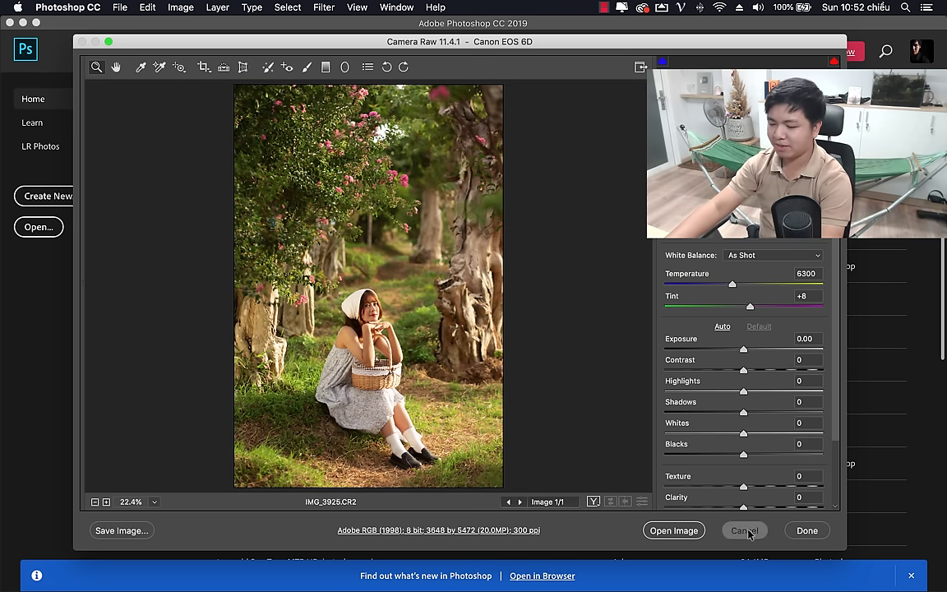
Drag IMG_3925.CR2 onto Photoshop again and open it as a document.
{"action": "left_click", "coordinate": [118, 573]}
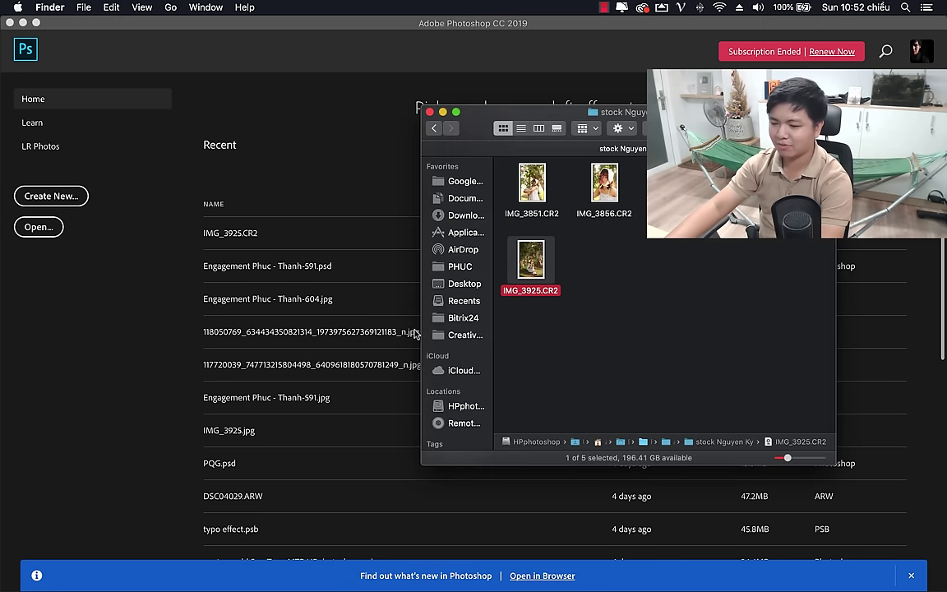
{"action": "left_click", "coordinate": [543, 300]}
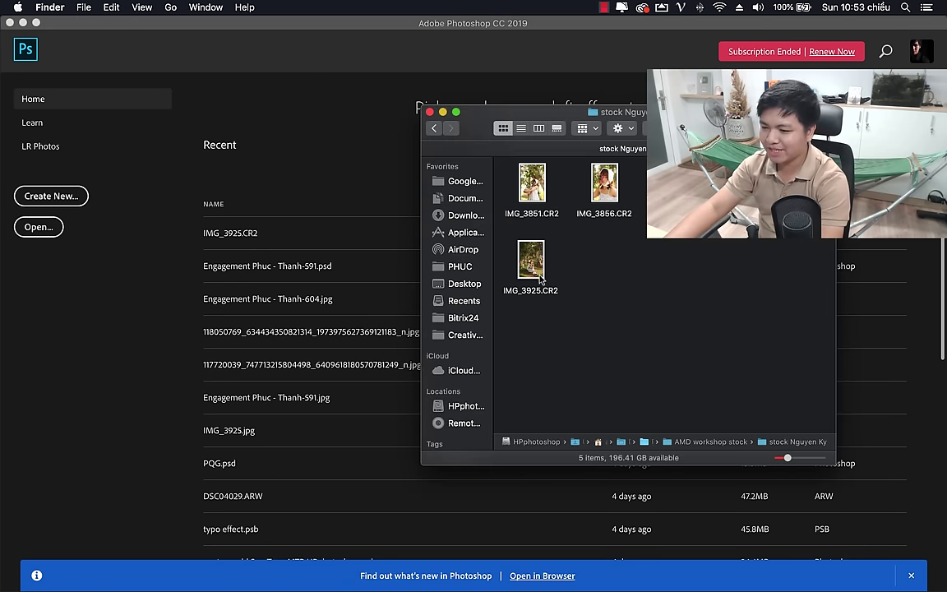
{"action": "left_click_drag", "start_coordinate": [531, 262], "coordinate": [197, 242]}
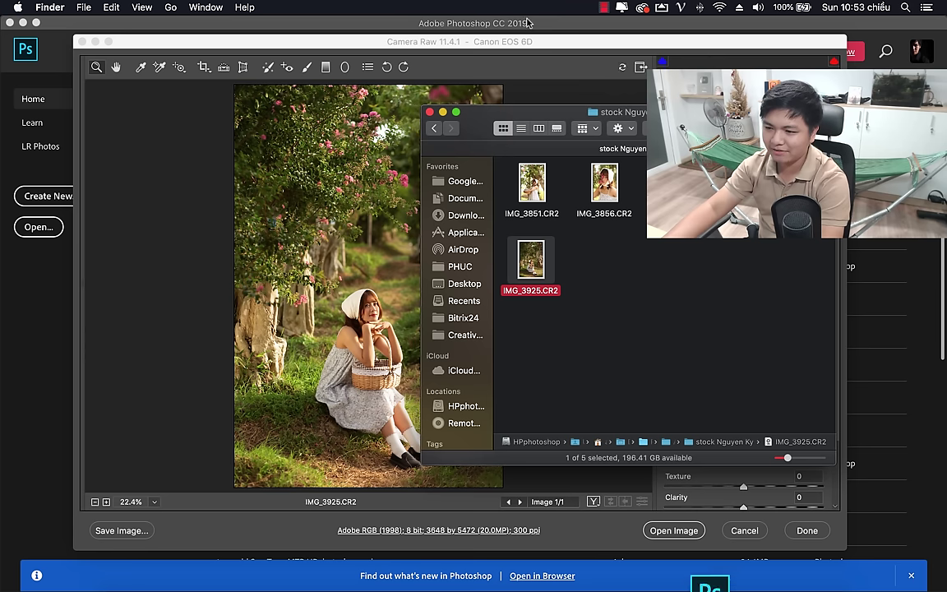
{"action": "left_click", "coordinate": [528, 22]}
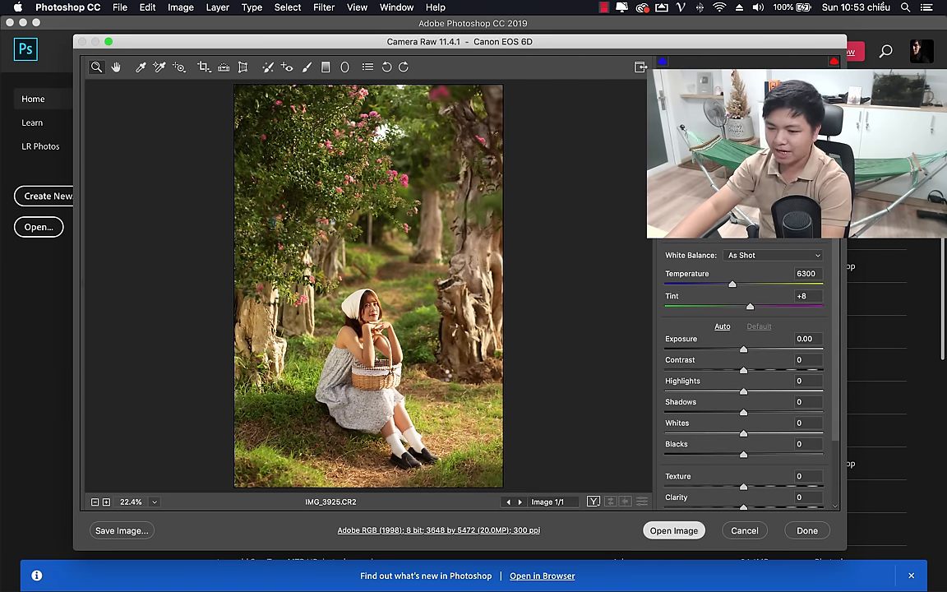
{"action": "key", "text": "Return"}
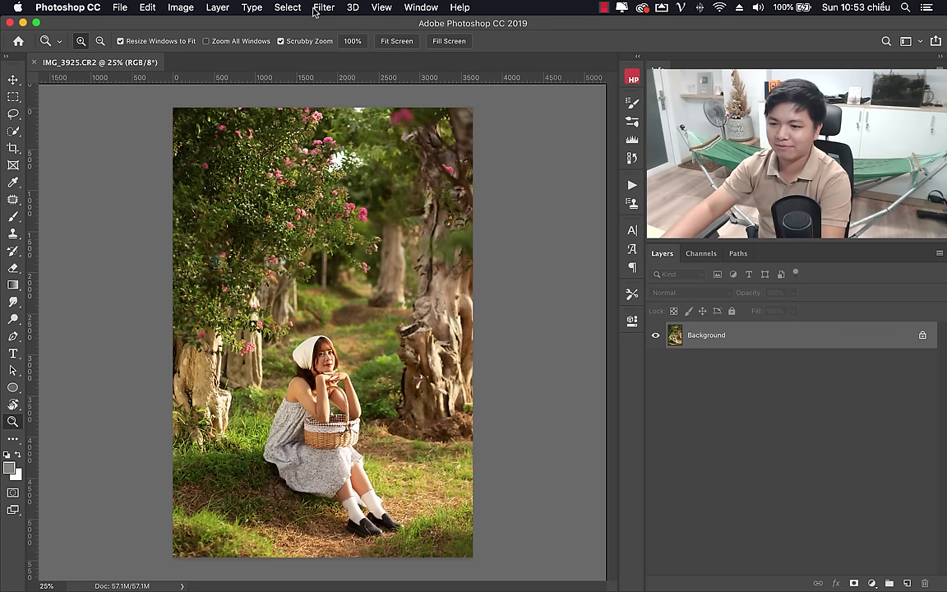
Apply the Camera Raw Filter to the photo layer and position its window.
{"action": "left_click", "coordinate": [324, 8]}
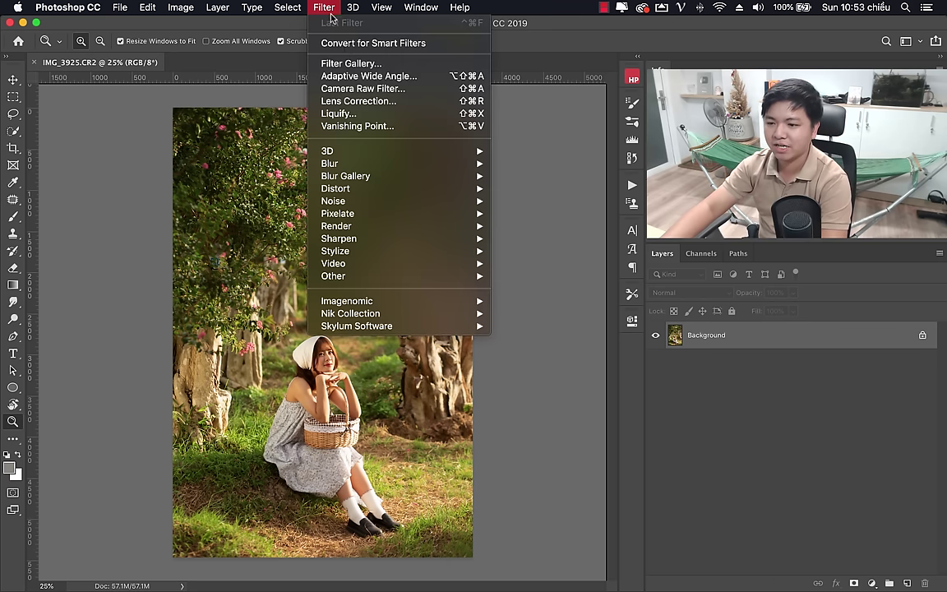
{"action": "left_click", "coordinate": [355, 88]}
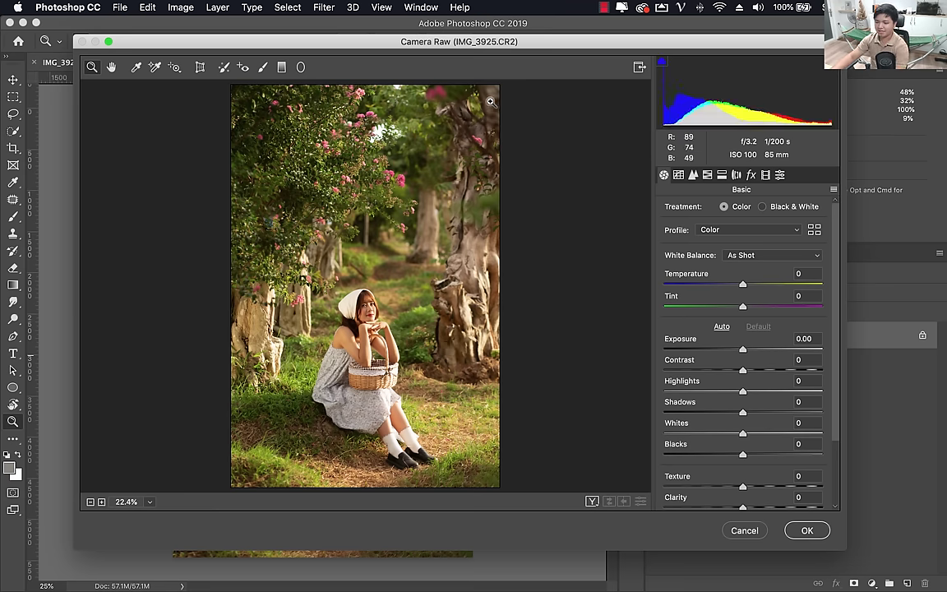
{"action": "left_click_drag", "start_coordinate": [461, 41], "coordinate": [489, 50]}
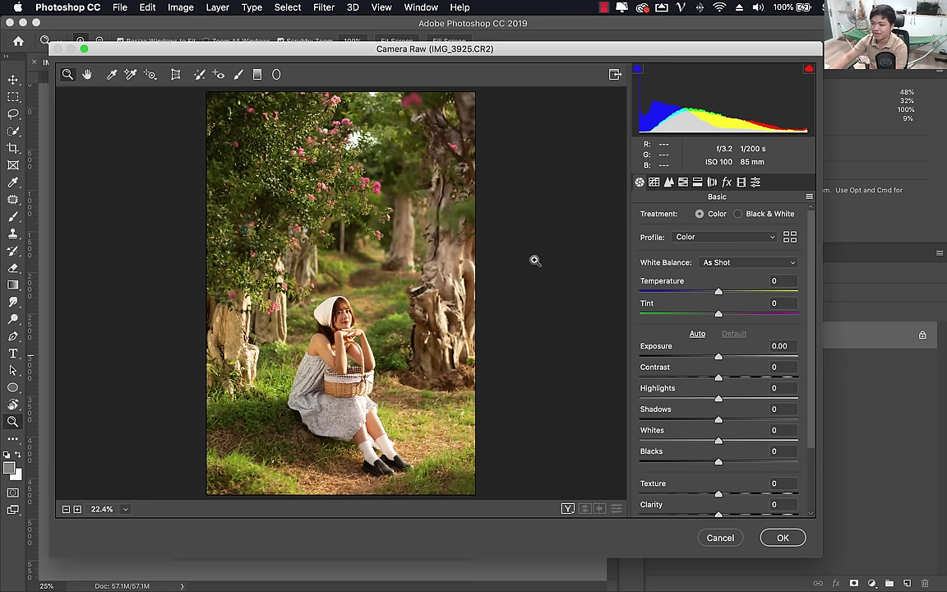
{"action": "left_click_drag", "start_coordinate": [485, 51], "coordinate": [509, 63]}
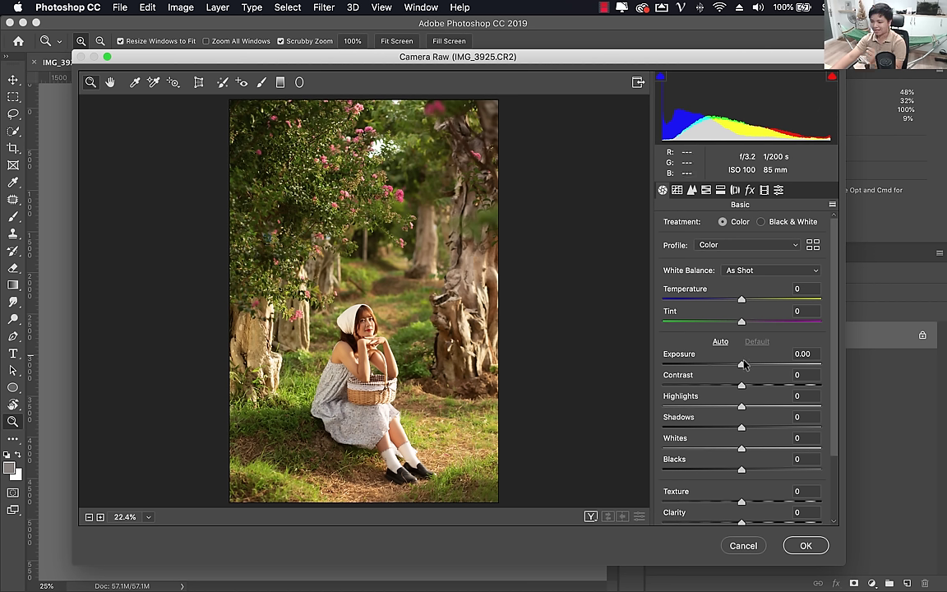
{"action": "mouse_move", "coordinate": [741, 364]}
{"action": "left_mouse_down"}
{"action": "mouse_move", "coordinate": [781, 364]}
{"action": "mouse_move", "coordinate": [721, 364]}
{"action": "mouse_move", "coordinate": [740, 366]}
{"action": "left_mouse_up"}
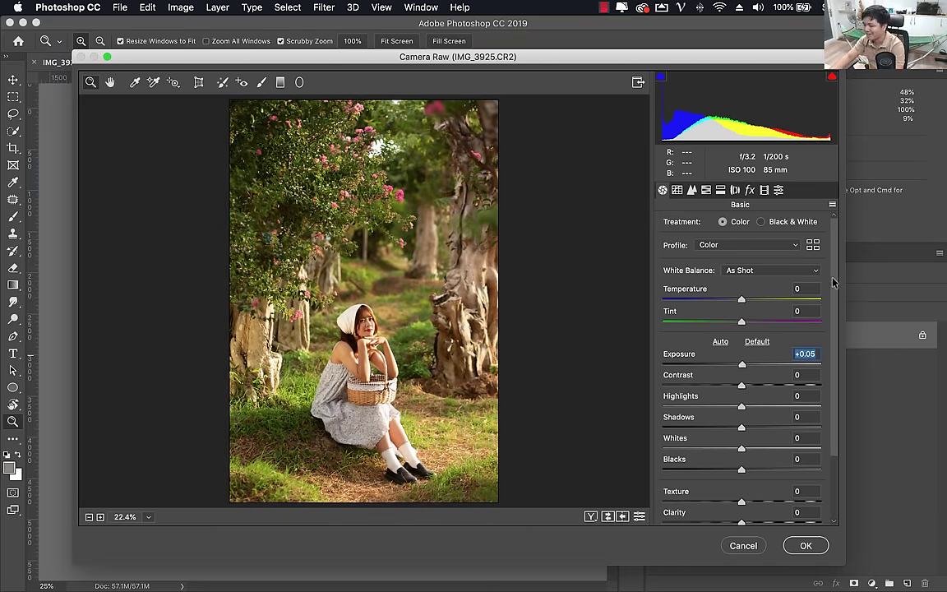
{"action": "scroll", "coordinate": [836, 296], "scroll_direction": "down", "scroll_amount": 1}
{"action": "scroll", "coordinate": [836, 321], "scroll_direction": "down", "scroll_amount": 3}
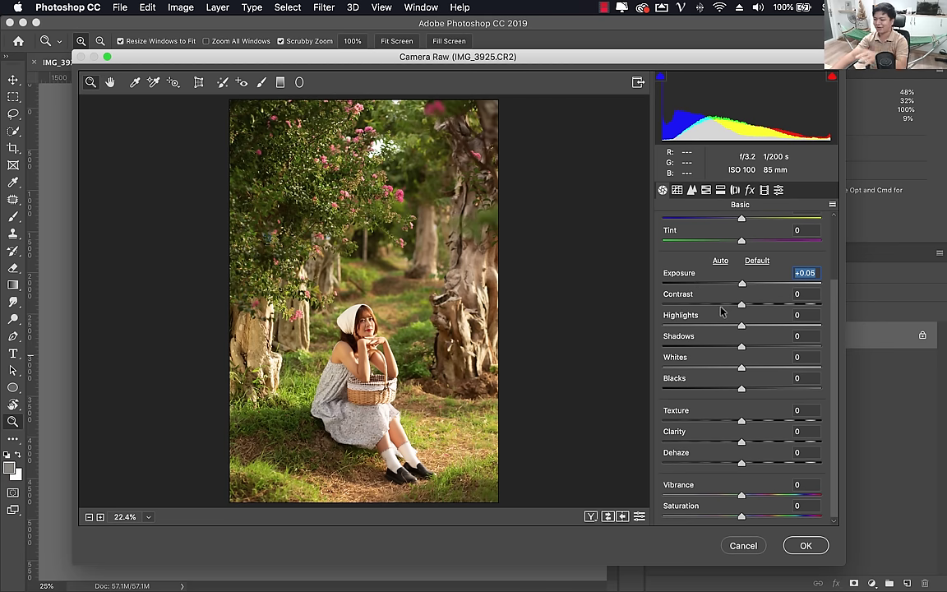
{"action": "scroll", "coordinate": [715, 379], "scroll_direction": "down", "scroll_amount": 1}
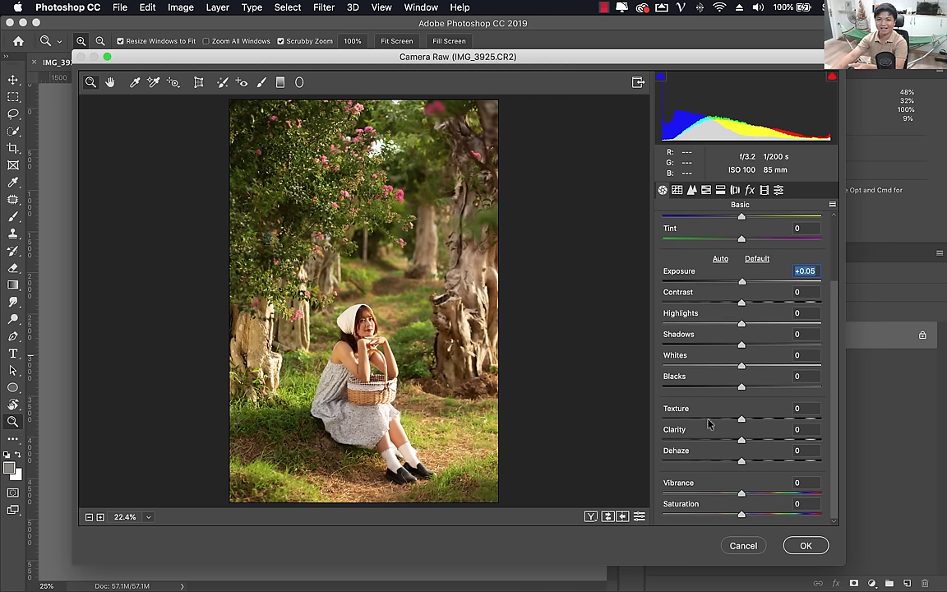
{"action": "scroll", "coordinate": [720, 415], "scroll_direction": "up", "scroll_amount": 3}
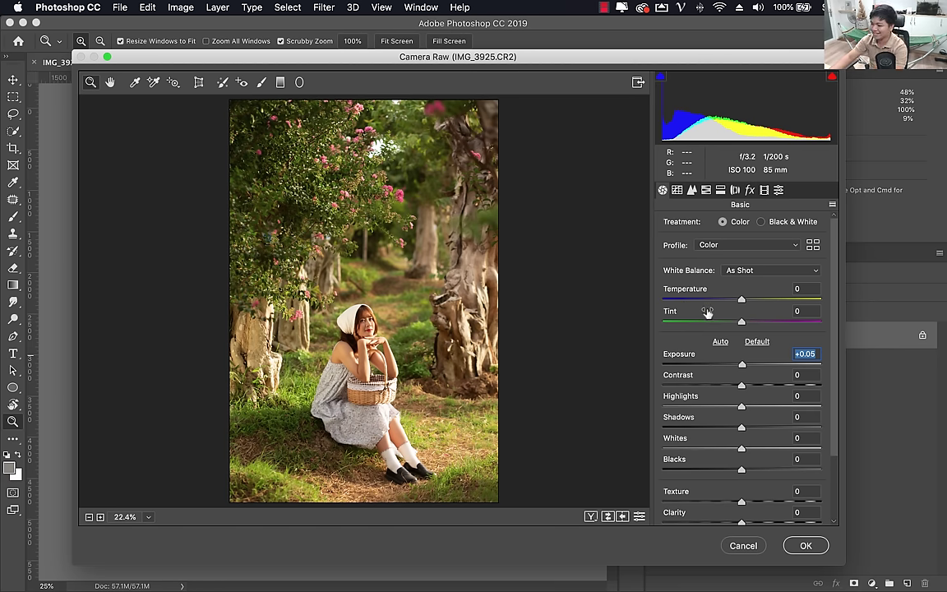
{"action": "scroll", "coordinate": [738, 306], "scroll_direction": "down", "scroll_amount": 1}
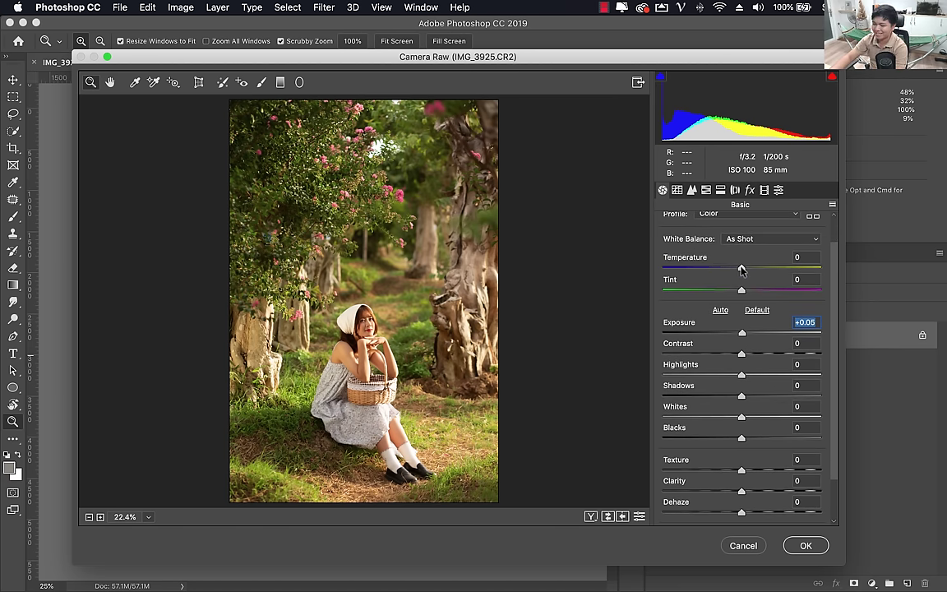
{"action": "left_click_drag", "start_coordinate": [741, 269], "coordinate": [739, 274]}
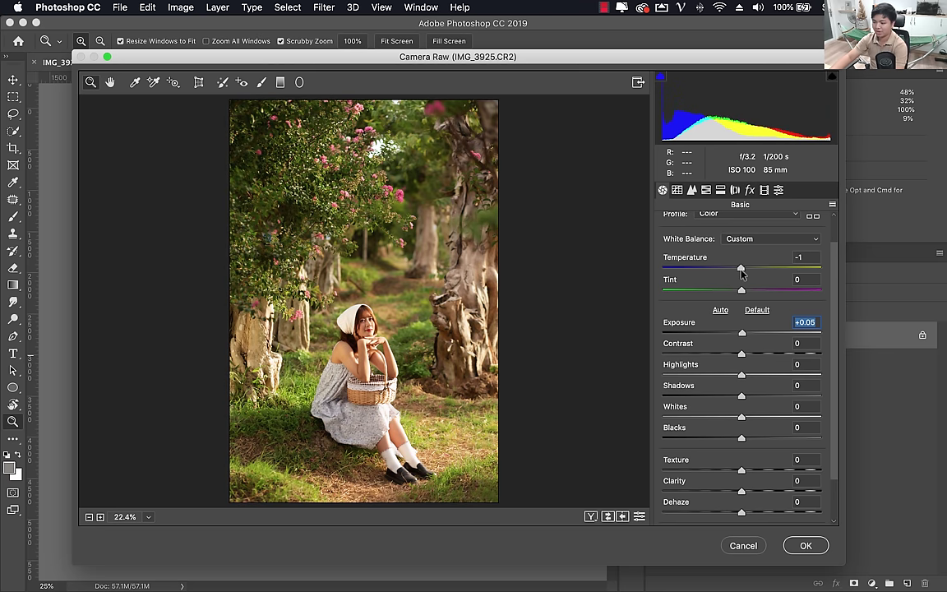
{"action": "double_click", "coordinate": [739, 271]}
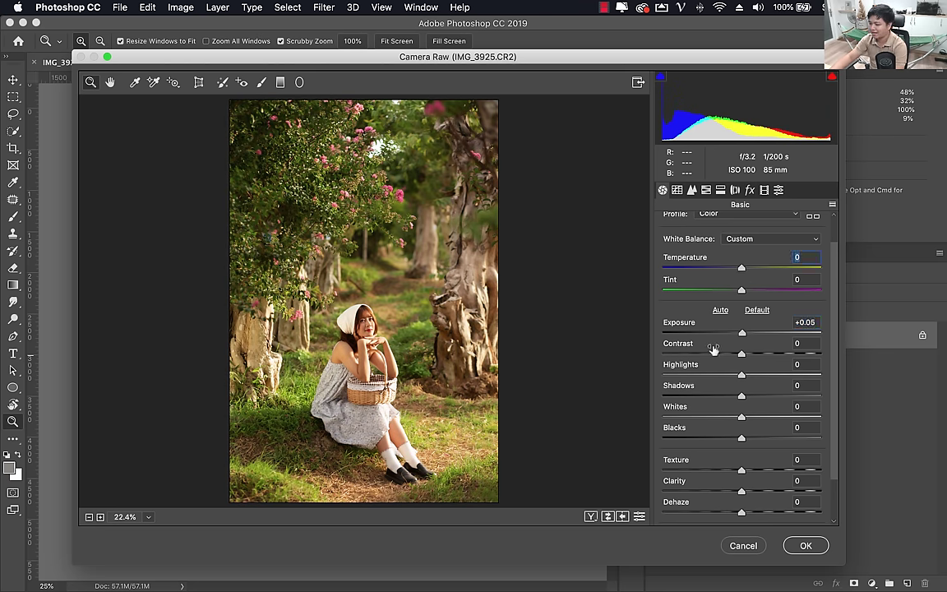
{"action": "left_click_drag", "start_coordinate": [741, 331], "coordinate": [753, 333]}
{"action": "double_click", "coordinate": [751, 333]}
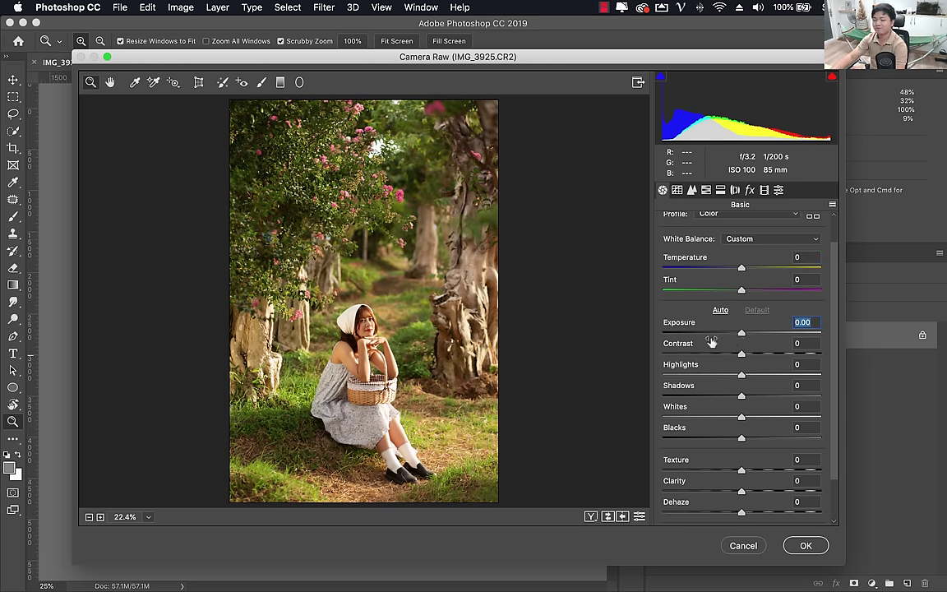
{"action": "scroll", "coordinate": [750, 292], "scroll_direction": "down", "scroll_amount": 3}
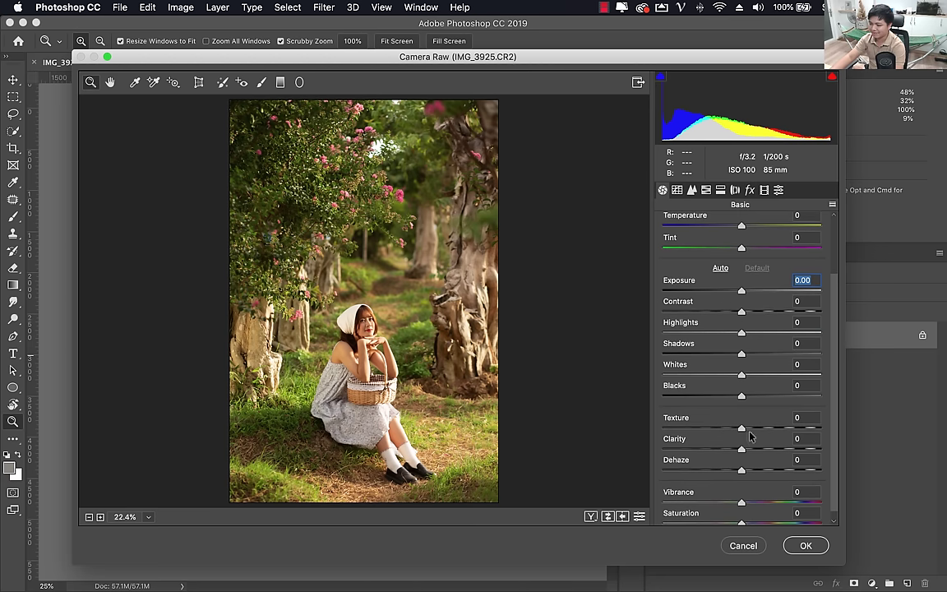
Browse the Tone Curve, Detail, HSL, Split Toning, Lens, Effects and Presets panels, ending on Basic.
{"action": "left_click", "coordinate": [677, 190]}
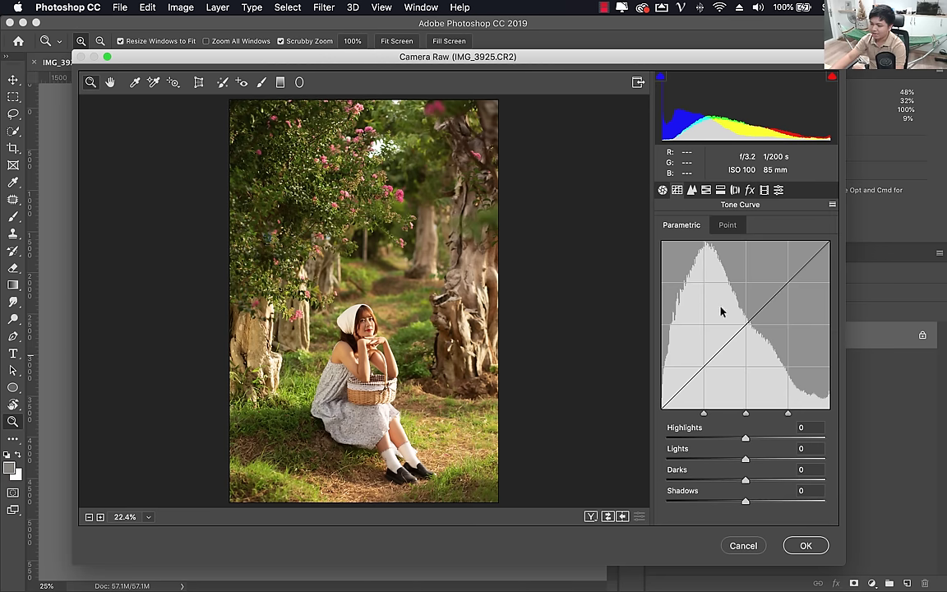
{"action": "left_click", "coordinate": [692, 191]}
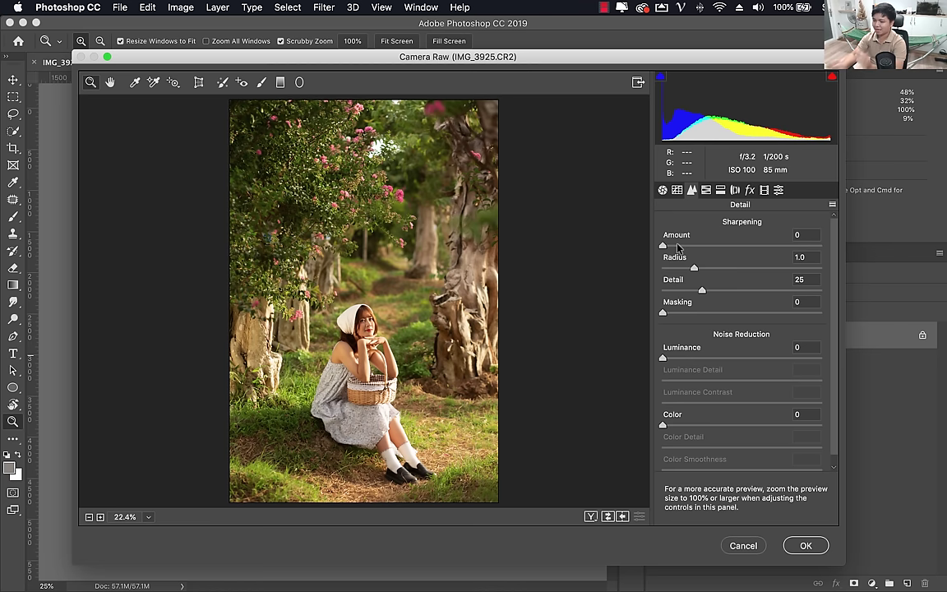
{"action": "left_click", "coordinate": [720, 190]}
{"action": "left_click", "coordinate": [706, 190]}
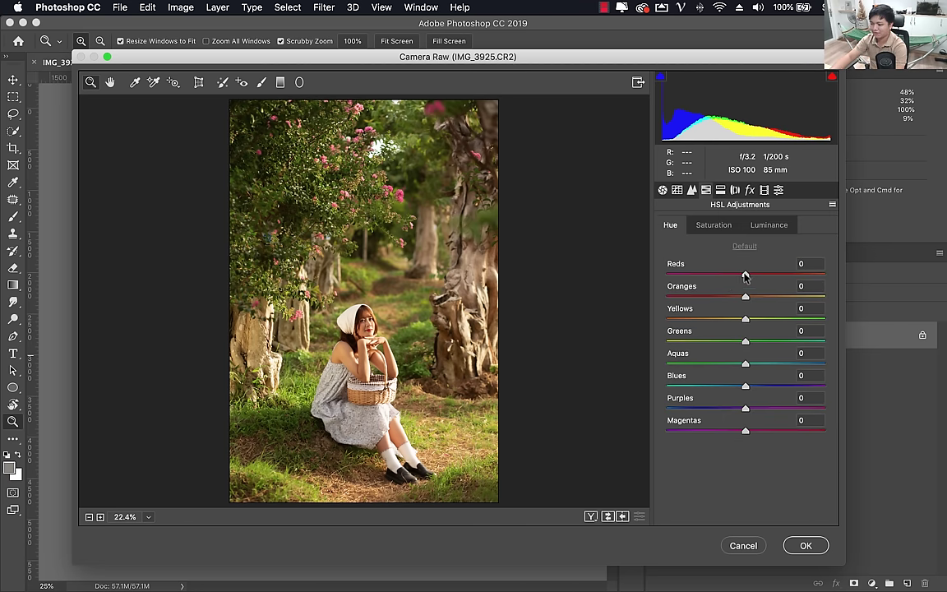
{"action": "left_click", "coordinate": [768, 224]}
{"action": "left_click", "coordinate": [682, 228]}
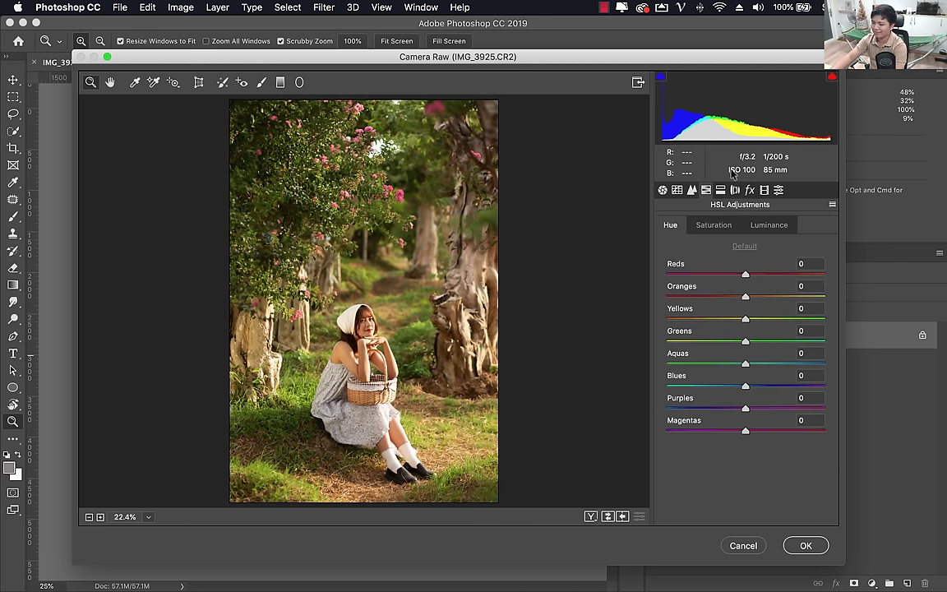
{"action": "left_click", "coordinate": [720, 190]}
{"action": "left_click", "coordinate": [735, 190]}
{"action": "left_click", "coordinate": [751, 190]}
{"action": "left_click", "coordinate": [779, 190]}
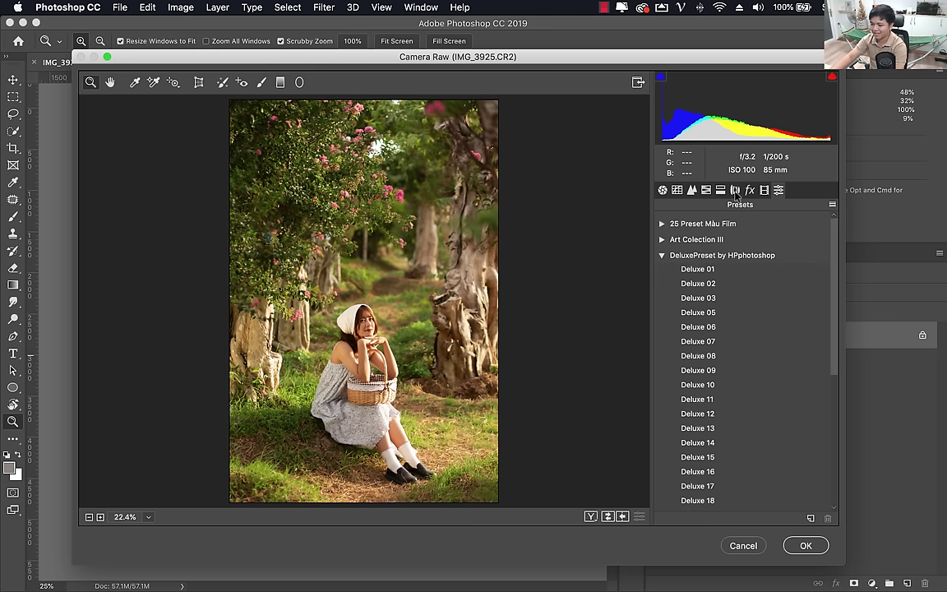
{"action": "left_click", "coordinate": [663, 190]}
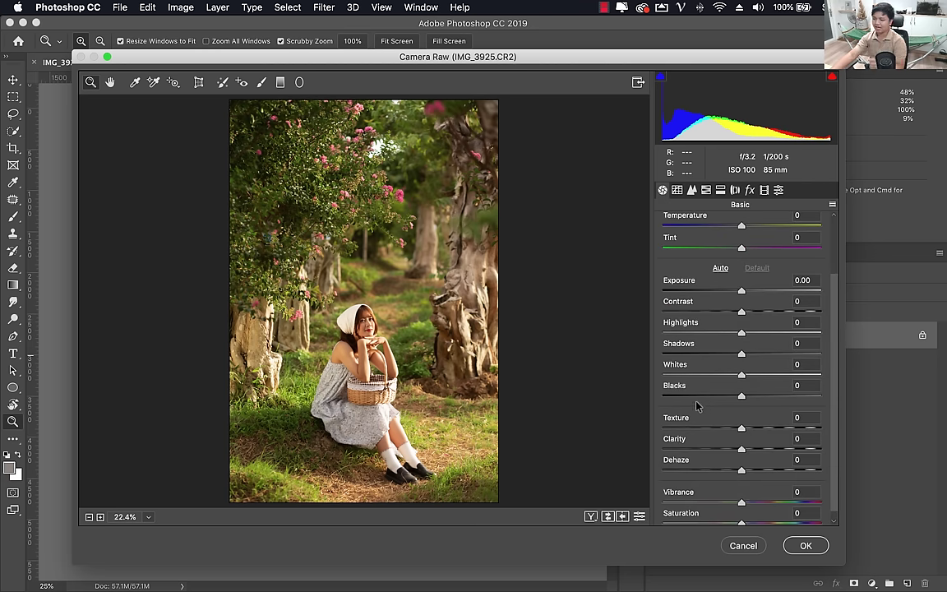
{"action": "scroll", "coordinate": [706, 394], "scroll_direction": "up", "scroll_amount": 2}
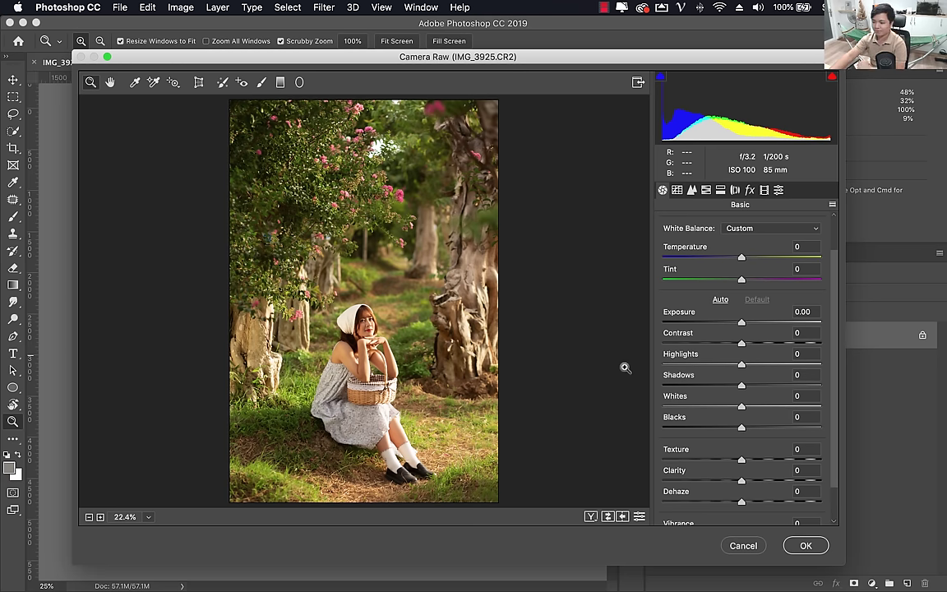
Set Exposure to -0.05 and Contrast to -1, and raise Shadows to +55.
{"action": "scroll", "coordinate": [725, 353], "scroll_direction": "down", "scroll_amount": 2}
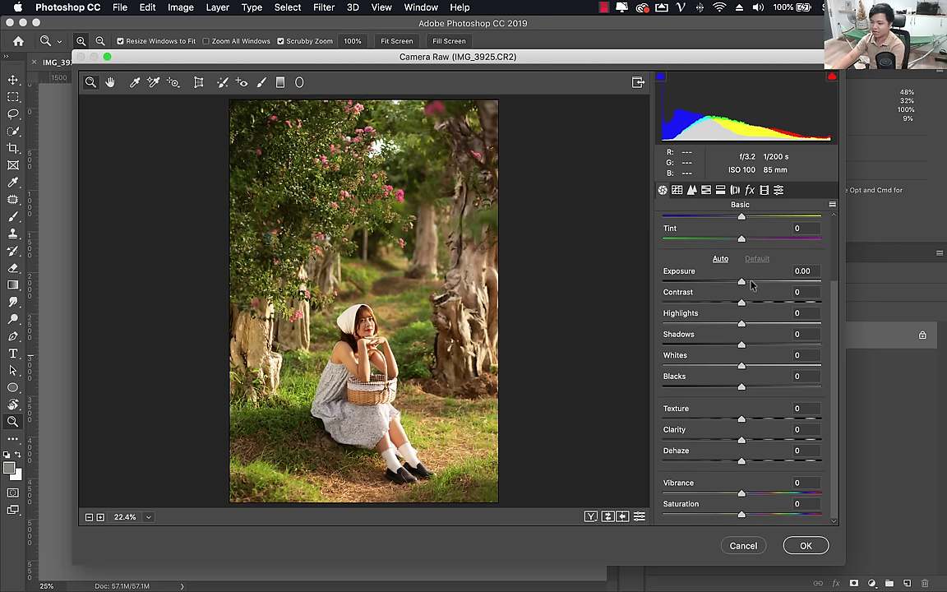
{"action": "mouse_move", "coordinate": [742, 282]}
{"action": "left_mouse_down"}
{"action": "mouse_move", "coordinate": [740, 291]}
{"action": "mouse_move", "coordinate": [771, 305]}
{"action": "mouse_move", "coordinate": [721, 304]}
{"action": "mouse_move", "coordinate": [766, 305]}
{"action": "mouse_move", "coordinate": [626, 330]}
{"action": "mouse_move", "coordinate": [829, 324]}
{"action": "mouse_move", "coordinate": [742, 322]}
{"action": "left_mouse_up"}
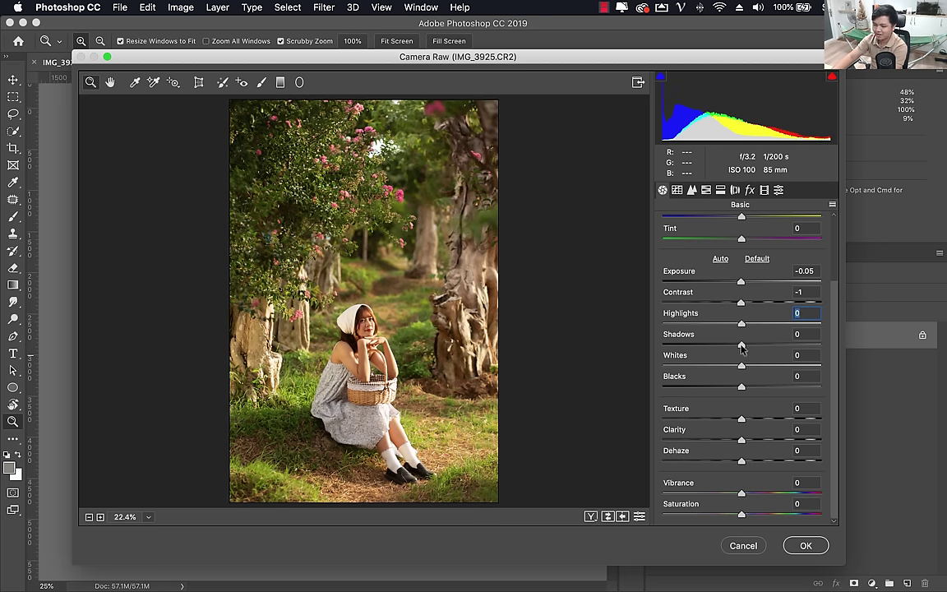
{"action": "mouse_move", "coordinate": [741, 345]}
{"action": "left_mouse_down"}
{"action": "mouse_move", "coordinate": [717, 345]}
{"action": "mouse_move", "coordinate": [731, 345]}
{"action": "left_mouse_up"}
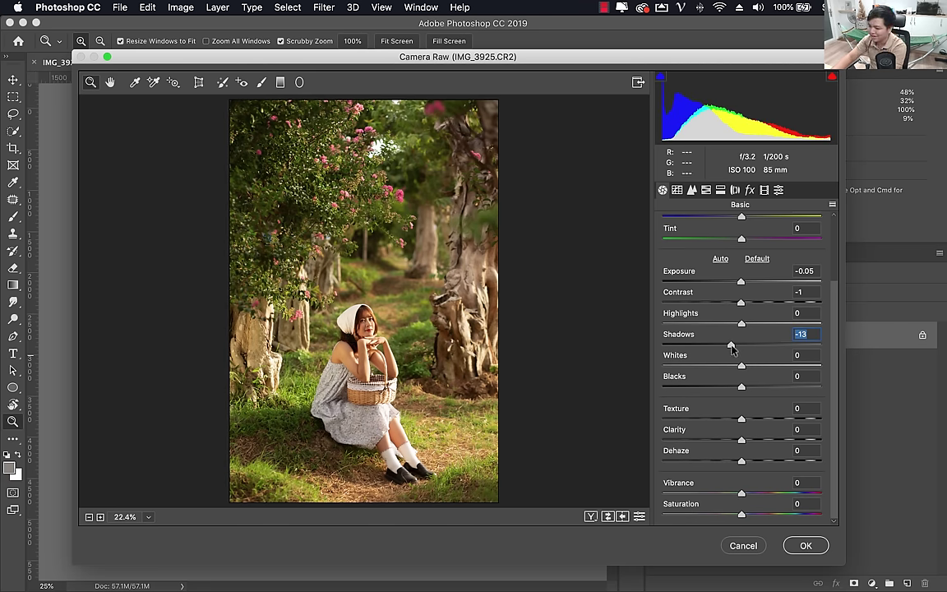
{"action": "left_click_drag", "start_coordinate": [732, 348], "coordinate": [786, 347]}
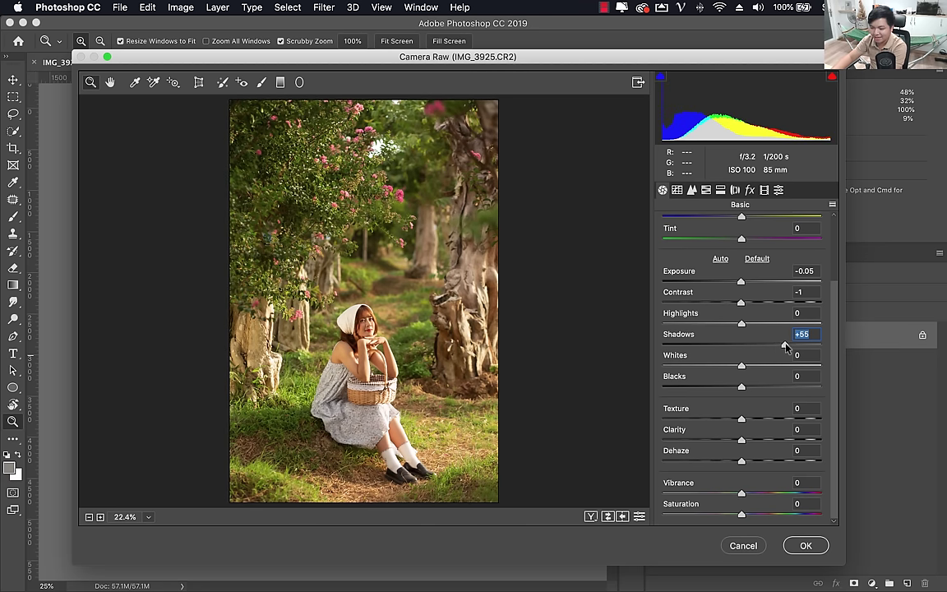
{"action": "left_click", "coordinate": [314, 304], "text": "alt"}
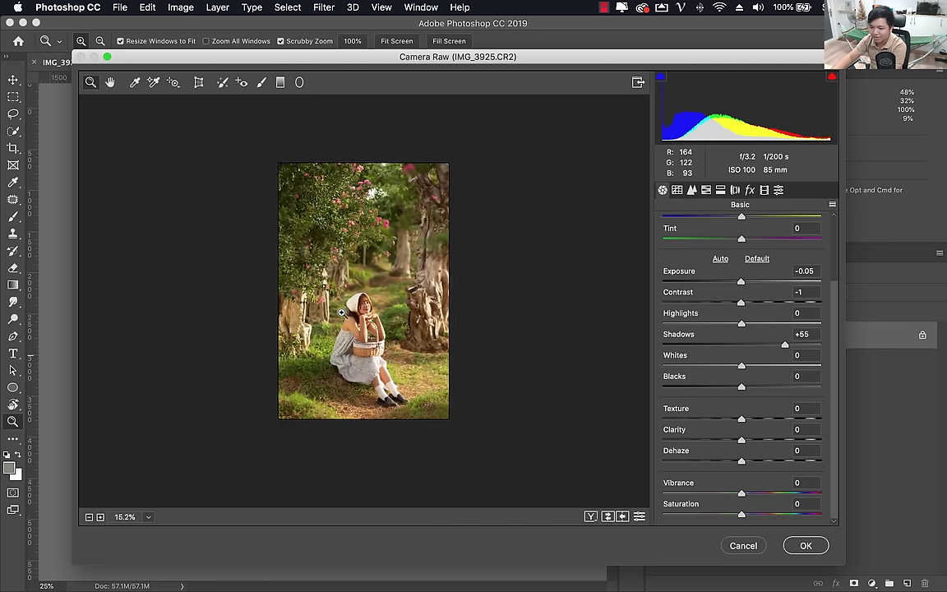
Drop Shadows back to +1 and set Highlights to -1 and Whites to +1.
{"action": "left_click", "coordinate": [342, 312]}
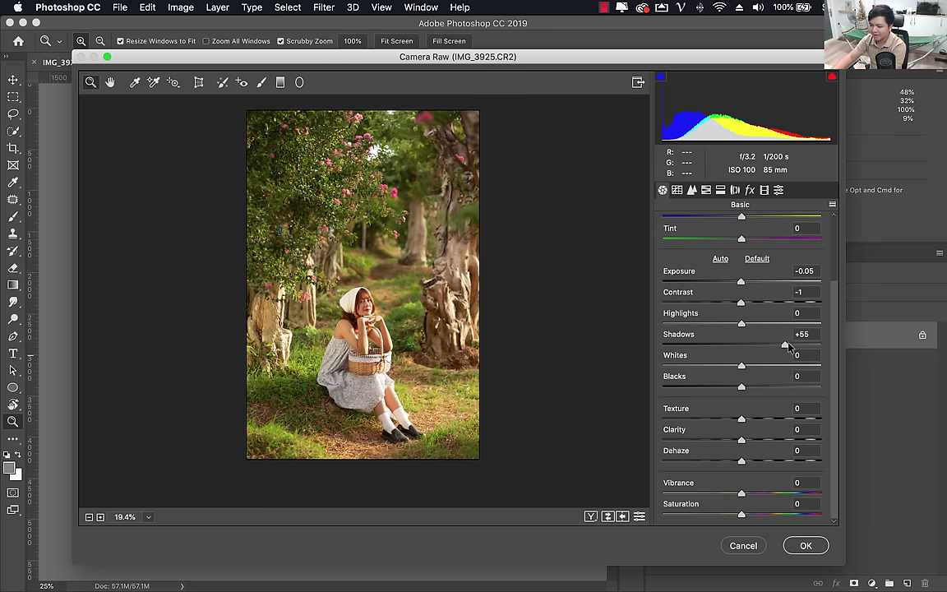
{"action": "mouse_move", "coordinate": [787, 347]}
{"action": "left_mouse_down"}
{"action": "mouse_move", "coordinate": [742, 351]}
{"action": "mouse_move", "coordinate": [797, 352]}
{"action": "mouse_move", "coordinate": [727, 349]}
{"action": "mouse_move", "coordinate": [774, 347]}
{"action": "left_mouse_up"}
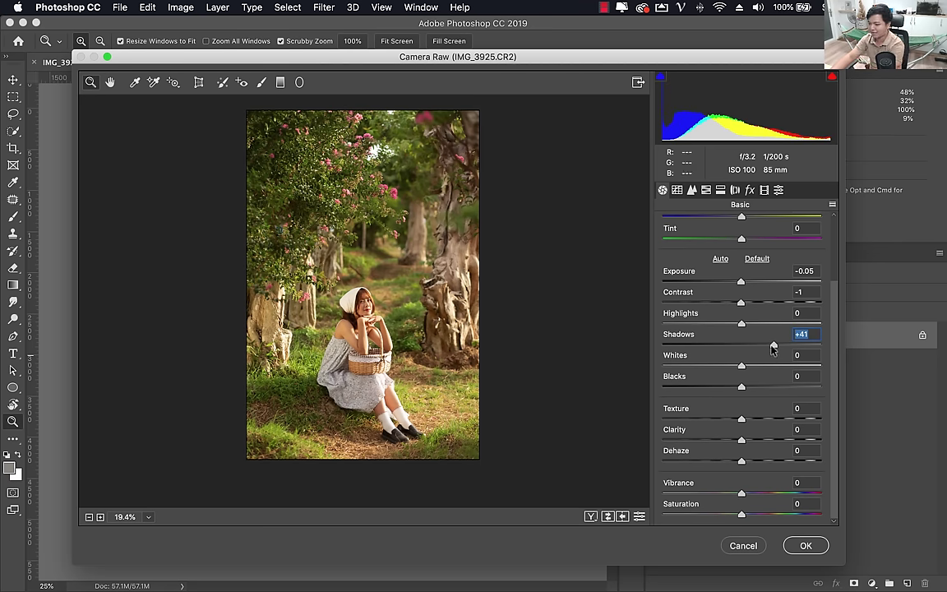
{"action": "mouse_move", "coordinate": [773, 346]}
{"action": "left_mouse_down"}
{"action": "mouse_move", "coordinate": [742, 346]}
{"action": "mouse_move", "coordinate": [752, 366]}
{"action": "mouse_move", "coordinate": [712, 363]}
{"action": "mouse_move", "coordinate": [750, 366]}
{"action": "left_mouse_up"}
{"action": "mouse_move", "coordinate": [742, 324]}
{"action": "left_mouse_down"}
{"action": "mouse_move", "coordinate": [773, 327]}
{"action": "mouse_move", "coordinate": [757, 325]}
{"action": "left_mouse_up"}
{"action": "mouse_move", "coordinate": [751, 365]}
{"action": "left_mouse_down"}
{"action": "mouse_move", "coordinate": [740, 371]}
{"action": "mouse_move", "coordinate": [800, 386]}
{"action": "mouse_move", "coordinate": [693, 386]}
{"action": "mouse_move", "coordinate": [773, 386]}
{"action": "mouse_move", "coordinate": [741, 387]}
{"action": "left_mouse_up"}
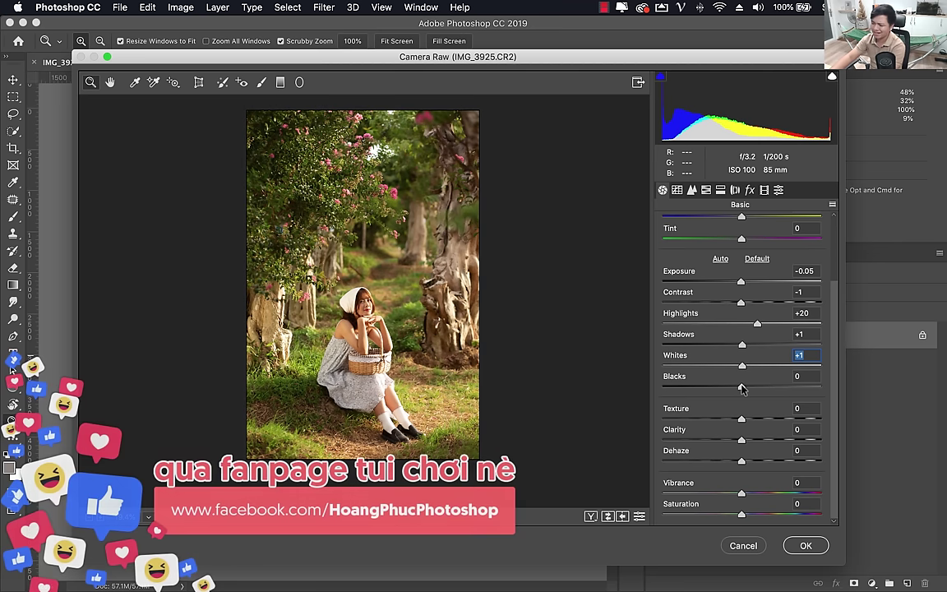
{"action": "left_click_drag", "start_coordinate": [757, 324], "coordinate": [740, 323]}
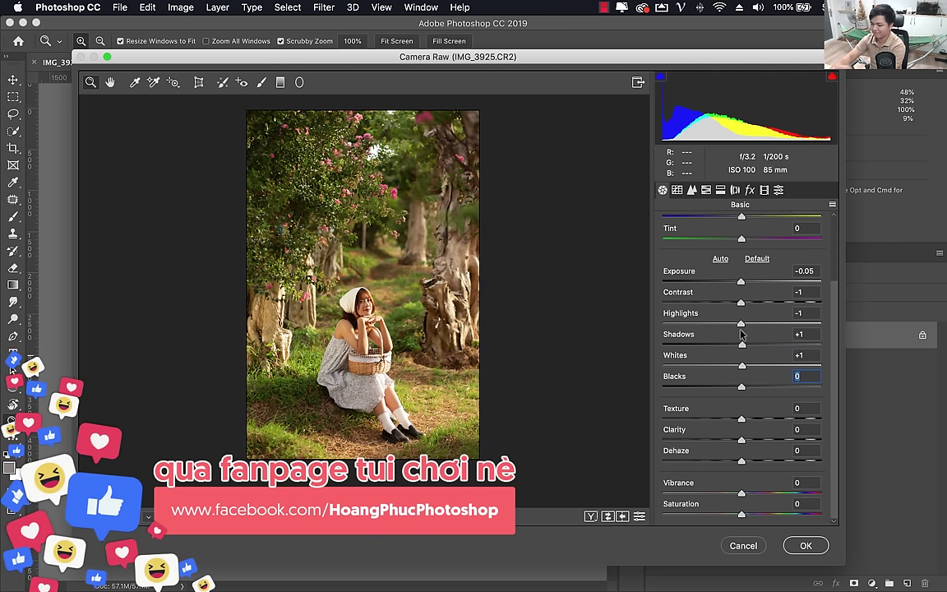
{"action": "left_click", "coordinate": [741, 324]}
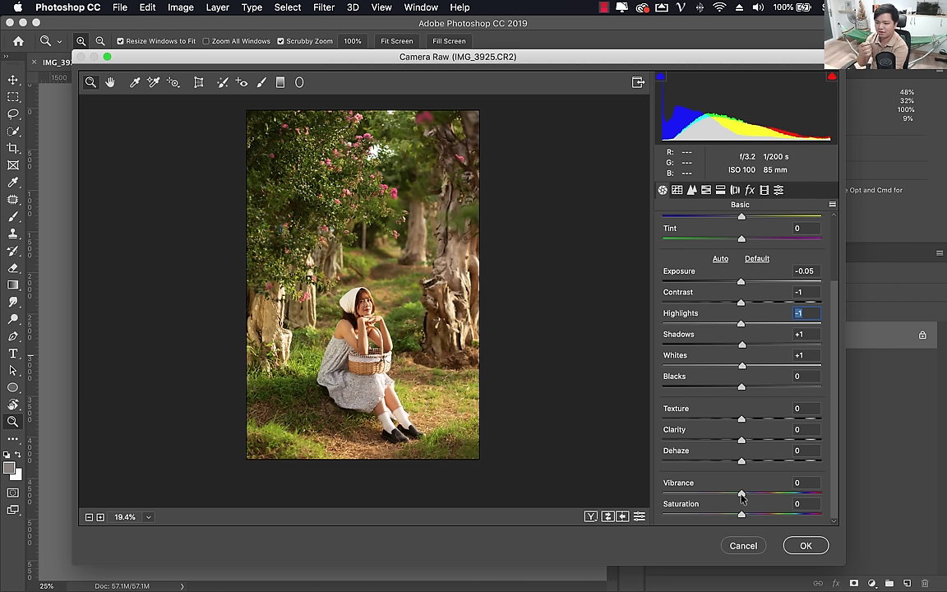
Test vibrance and saturation amounts, settling on Vibrance +4 and Saturation +3.
{"action": "mouse_move", "coordinate": [741, 494]}
{"action": "left_mouse_down"}
{"action": "mouse_move", "coordinate": [792, 495]}
{"action": "mouse_move", "coordinate": [710, 499]}
{"action": "mouse_move", "coordinate": [812, 491]}
{"action": "mouse_move", "coordinate": [755, 485]}
{"action": "mouse_move", "coordinate": [716, 515]}
{"action": "mouse_move", "coordinate": [740, 516]}
{"action": "left_mouse_up"}
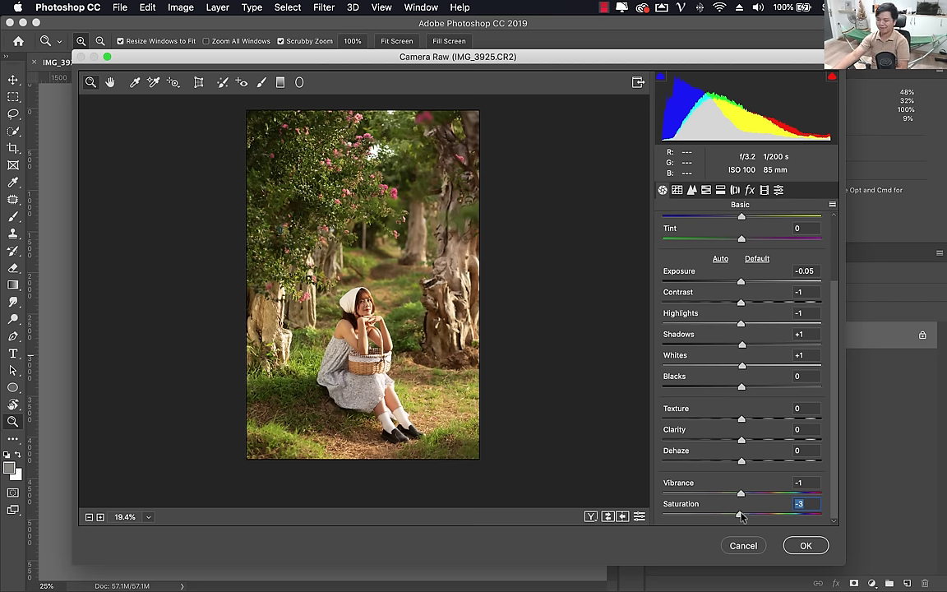
{"action": "mouse_move", "coordinate": [741, 495]}
{"action": "left_mouse_down"}
{"action": "mouse_move", "coordinate": [772, 493]}
{"action": "mouse_move", "coordinate": [717, 493]}
{"action": "mouse_move", "coordinate": [773, 493]}
{"action": "mouse_move", "coordinate": [744, 496]}
{"action": "left_mouse_up"}
{"action": "left_click", "coordinate": [745, 495]}
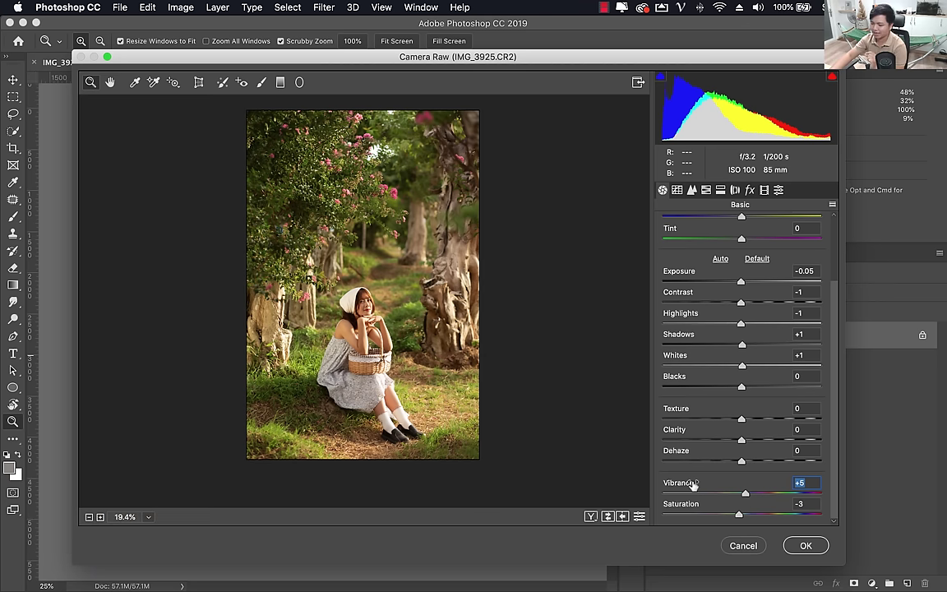
{"action": "double_click", "coordinate": [745, 493]}
{"action": "left_click_drag", "start_coordinate": [739, 514], "coordinate": [743, 514]}
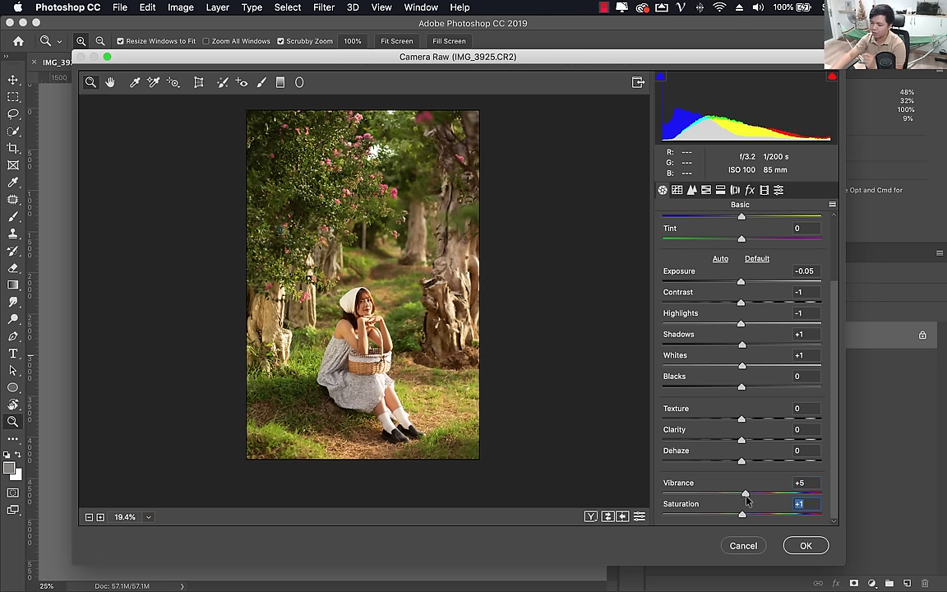
{"action": "left_click", "coordinate": [742, 496]}
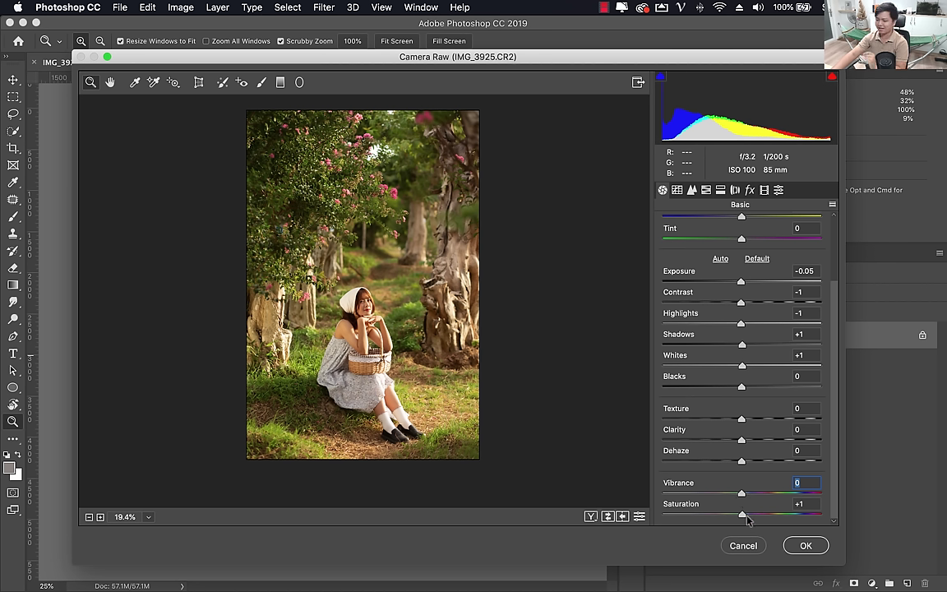
{"action": "mouse_move", "coordinate": [743, 516]}
{"action": "left_mouse_down"}
{"action": "mouse_move", "coordinate": [766, 515]}
{"action": "mouse_move", "coordinate": [742, 517]}
{"action": "left_mouse_up"}
{"action": "left_click", "coordinate": [742, 516]}
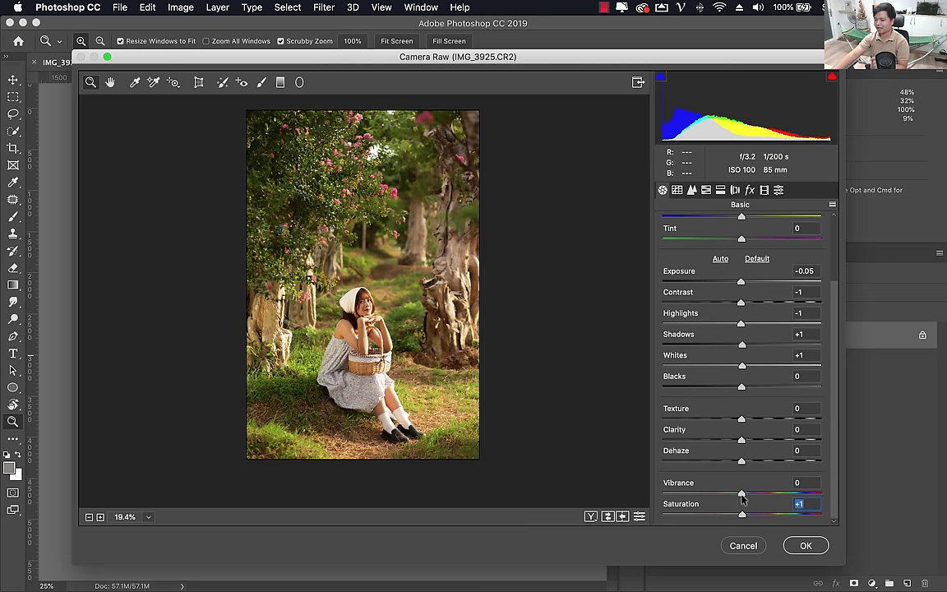
{"action": "mouse_move", "coordinate": [742, 494]}
{"action": "left_mouse_down"}
{"action": "mouse_move", "coordinate": [754, 494]}
{"action": "mouse_move", "coordinate": [712, 494]}
{"action": "mouse_move", "coordinate": [759, 494]}
{"action": "left_mouse_up"}
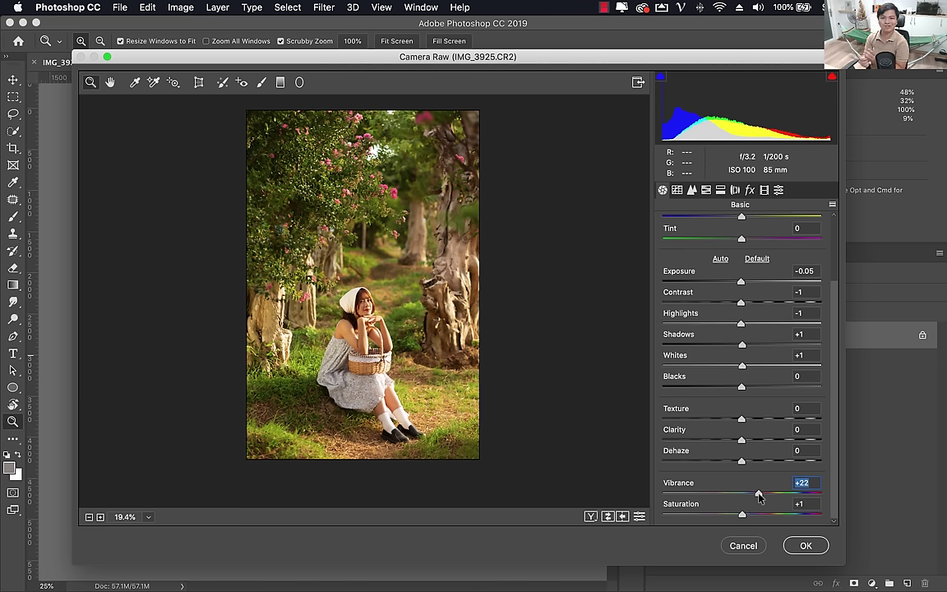
{"action": "mouse_move", "coordinate": [742, 515]}
{"action": "left_mouse_down"}
{"action": "mouse_move", "coordinate": [769, 515]}
{"action": "mouse_move", "coordinate": [739, 518]}
{"action": "mouse_move", "coordinate": [745, 493]}
{"action": "left_mouse_up"}
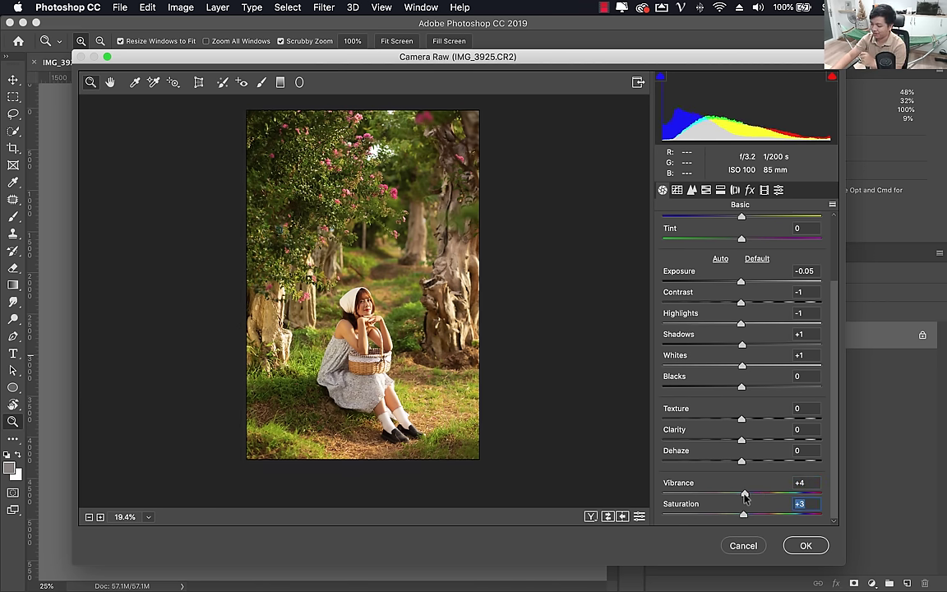
{"action": "left_click", "coordinate": [745, 516]}
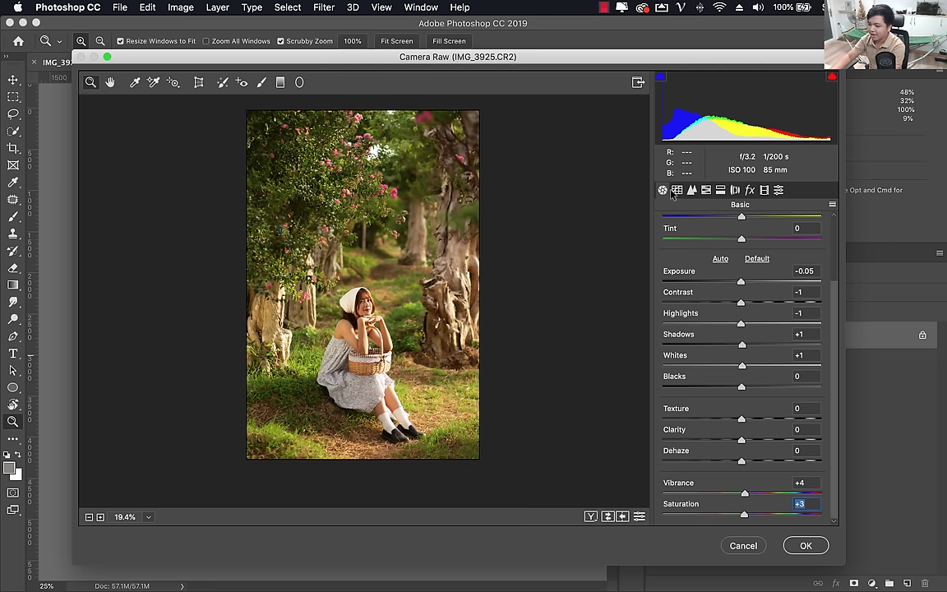
{"action": "scroll", "coordinate": [693, 266], "scroll_direction": "up", "scroll_amount": 1}
{"action": "scroll", "coordinate": [693, 265], "scroll_direction": "up", "scroll_amount": 5}
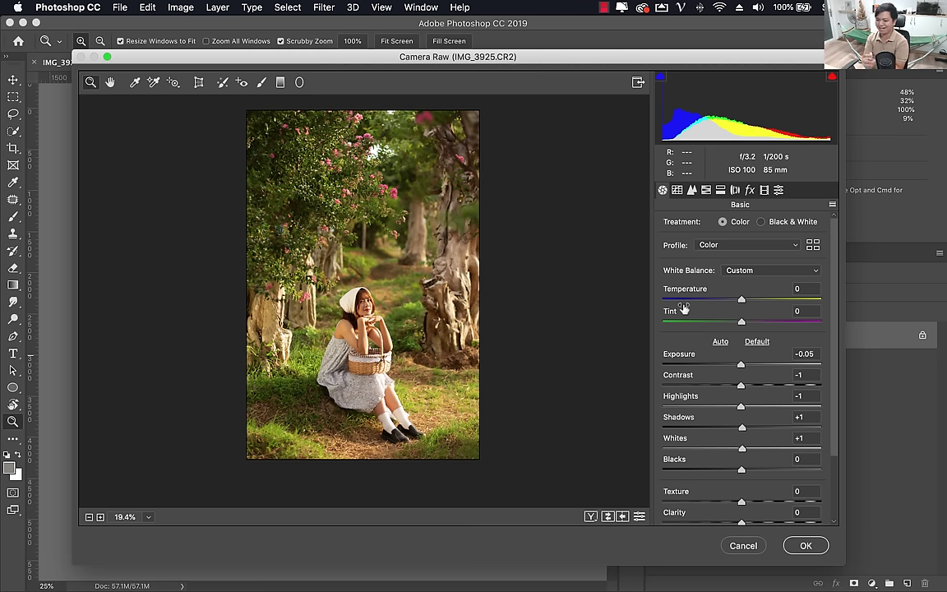
{"action": "left_click", "coordinate": [705, 190]}
{"action": "left_click", "coordinate": [691, 190]}
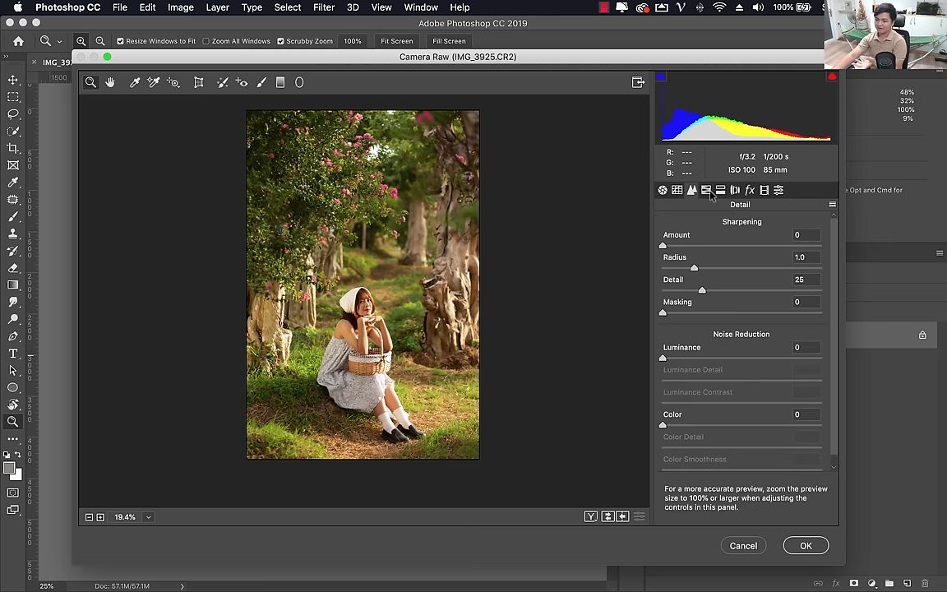
{"action": "left_click", "coordinate": [706, 190]}
{"action": "left_click", "coordinate": [691, 190]}
{"action": "left_click", "coordinate": [662, 190]}
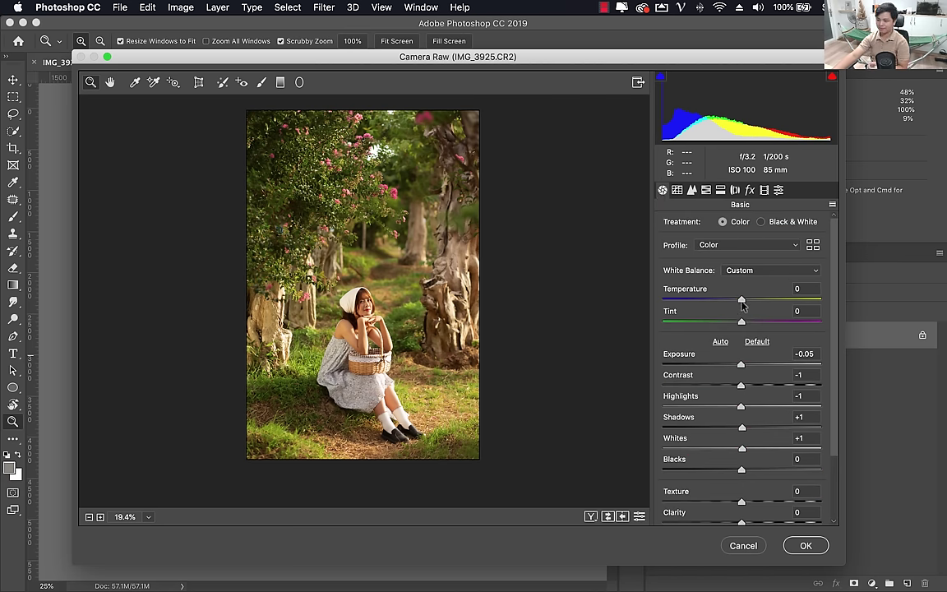
Compare warmer and cooler white balance, leaving Temperature at -2.
{"action": "left_click_drag", "start_coordinate": [742, 303], "coordinate": [753, 303]}
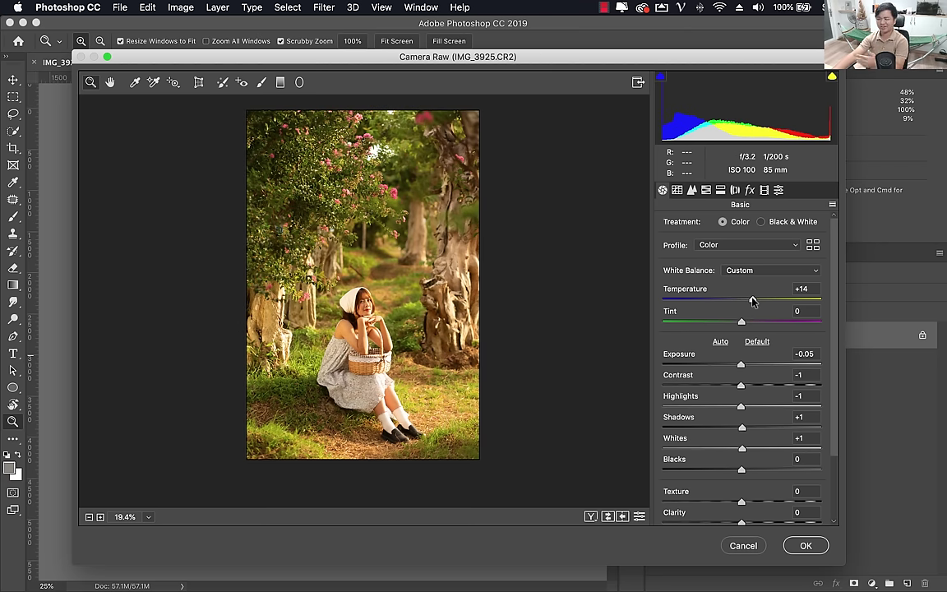
{"action": "left_click_drag", "start_coordinate": [753, 302], "coordinate": [709, 308]}
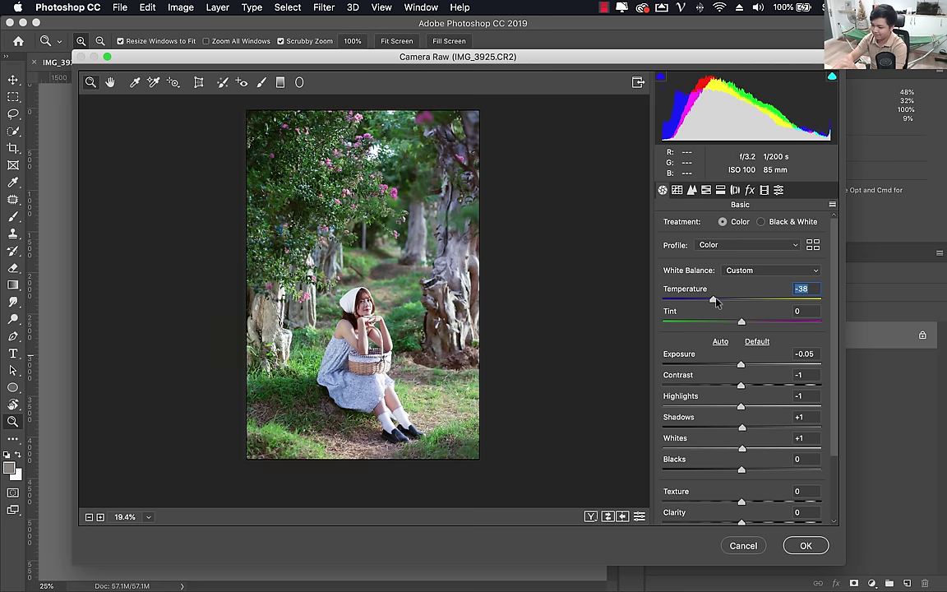
{"action": "left_click_drag", "start_coordinate": [707, 301], "coordinate": [739, 299]}
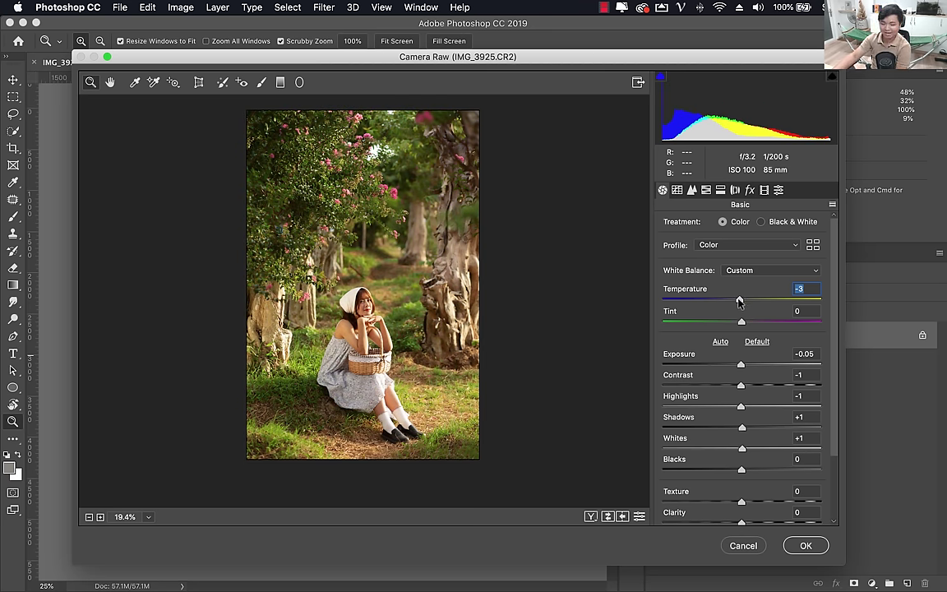
{"action": "mouse_move", "coordinate": [739, 300]}
{"action": "left_mouse_down"}
{"action": "mouse_move", "coordinate": [768, 300]}
{"action": "mouse_move", "coordinate": [752, 303]}
{"action": "left_mouse_up"}
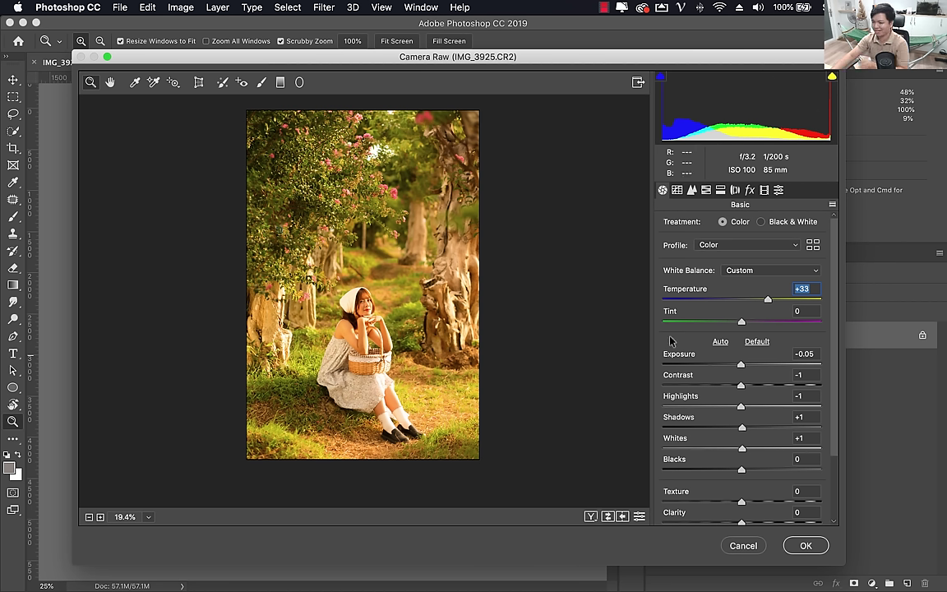
{"action": "mouse_move", "coordinate": [767, 300]}
{"action": "left_mouse_down"}
{"action": "mouse_move", "coordinate": [731, 306]}
{"action": "mouse_move", "coordinate": [739, 302]}
{"action": "left_mouse_up"}
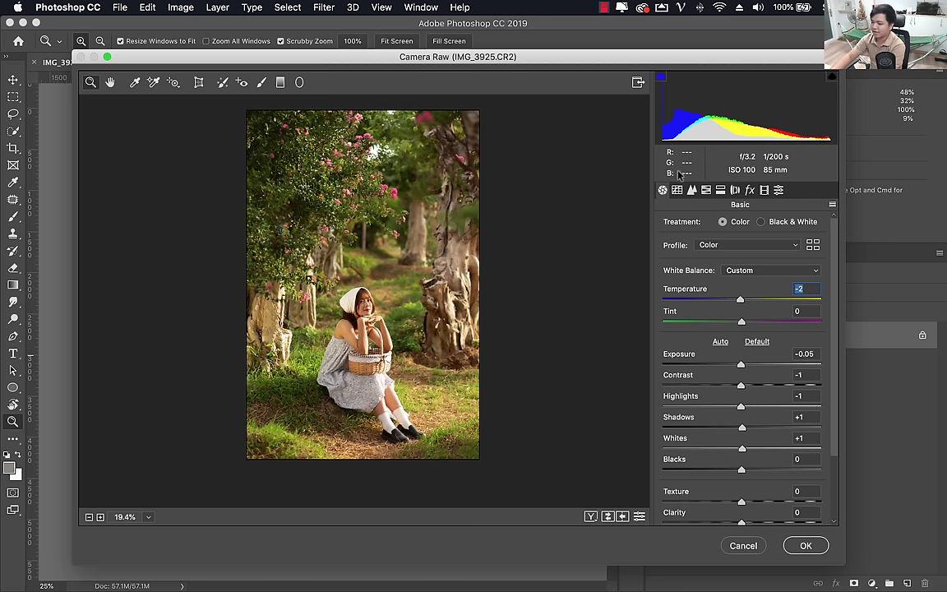
{"action": "left_click", "coordinate": [691, 191]}
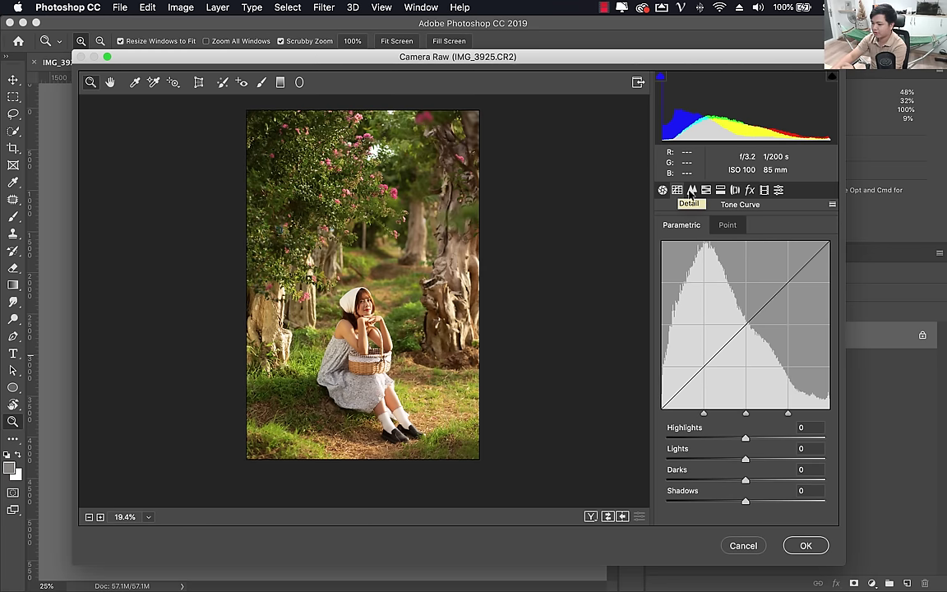
{"action": "left_click", "coordinate": [692, 190]}
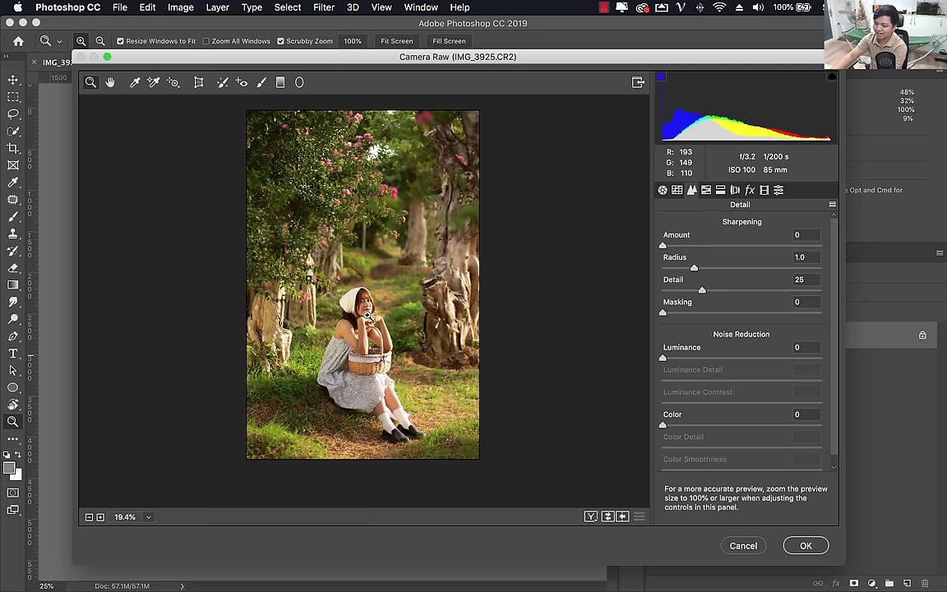
Zoom in on her face and try different Sharpening Amount values.
{"action": "left_click", "coordinate": [322, 305]}
{"action": "left_click", "coordinate": [321, 305]}
{"action": "left_click", "coordinate": [329, 292]}
{"action": "left_click", "coordinate": [337, 278]}
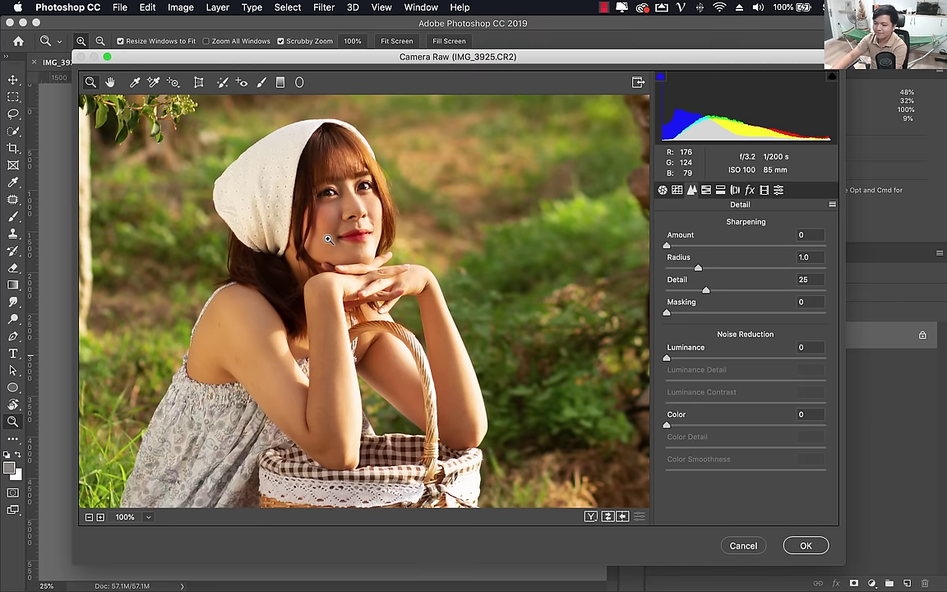
{"action": "left_click", "coordinate": [344, 263]}
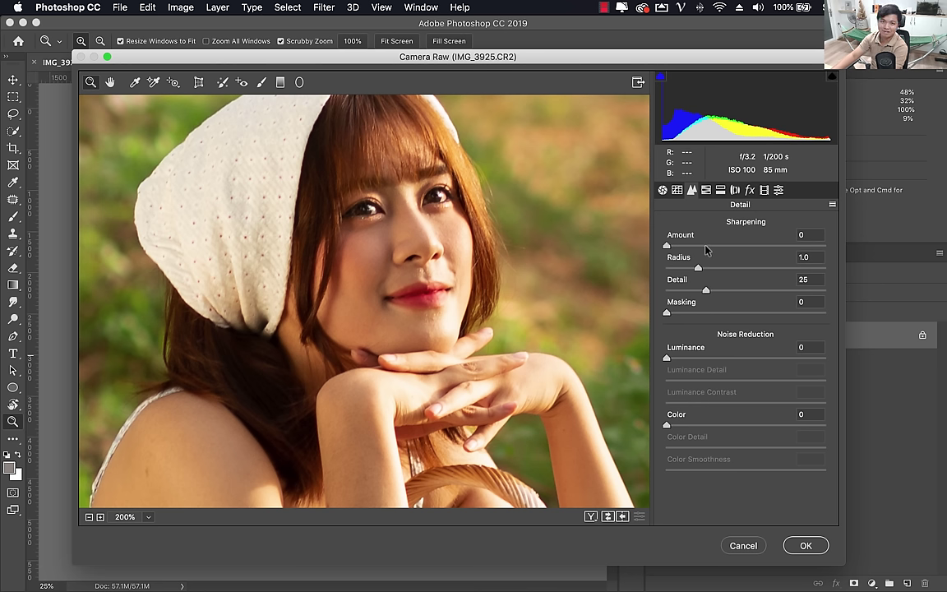
{"action": "mouse_move", "coordinate": [705, 248]}
{"action": "left_mouse_down"}
{"action": "mouse_move", "coordinate": [836, 245]}
{"action": "mouse_move", "coordinate": [662, 253]}
{"action": "mouse_move", "coordinate": [828, 255]}
{"action": "left_mouse_up"}
{"action": "left_click_drag", "start_coordinate": [391, 263], "coordinate": [395, 294]}
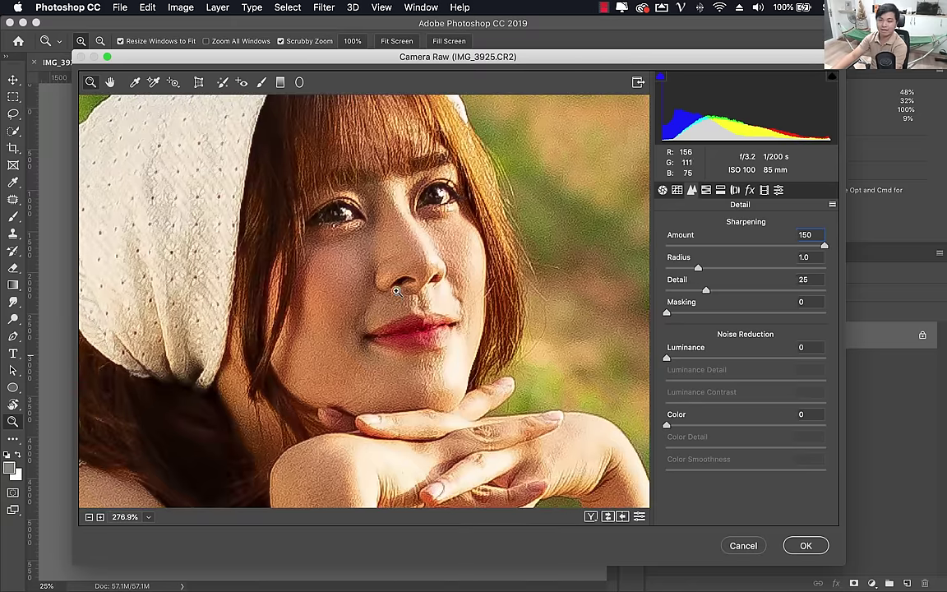
{"action": "mouse_move", "coordinate": [824, 246]}
{"action": "left_mouse_down"}
{"action": "mouse_move", "coordinate": [681, 246]}
{"action": "mouse_move", "coordinate": [792, 246]}
{"action": "mouse_move", "coordinate": [696, 245]}
{"action": "mouse_move", "coordinate": [761, 244]}
{"action": "left_mouse_up"}
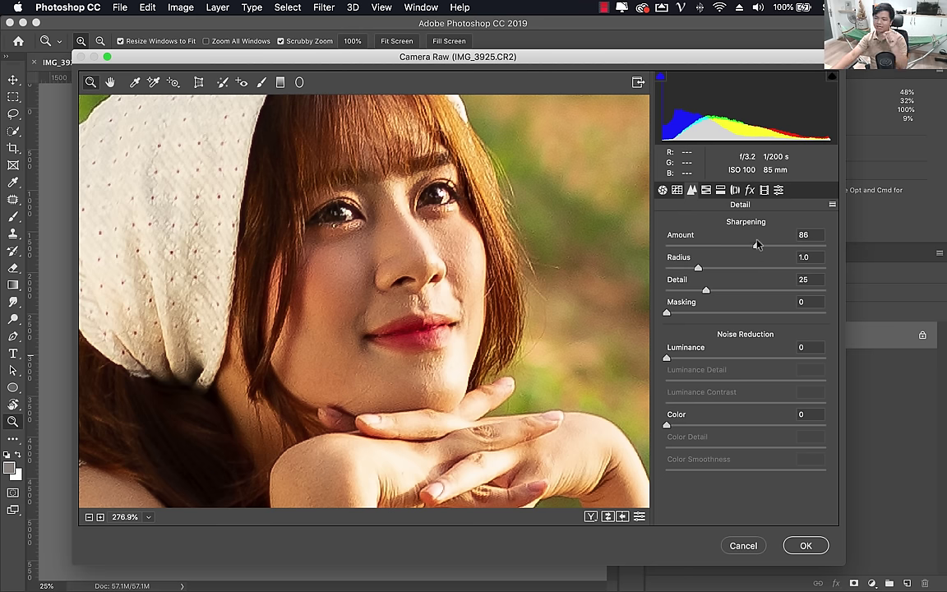
Compare sharpening on a close-up of eye and hair, settling Amount at 78.
{"action": "left_click", "coordinate": [570, 206]}
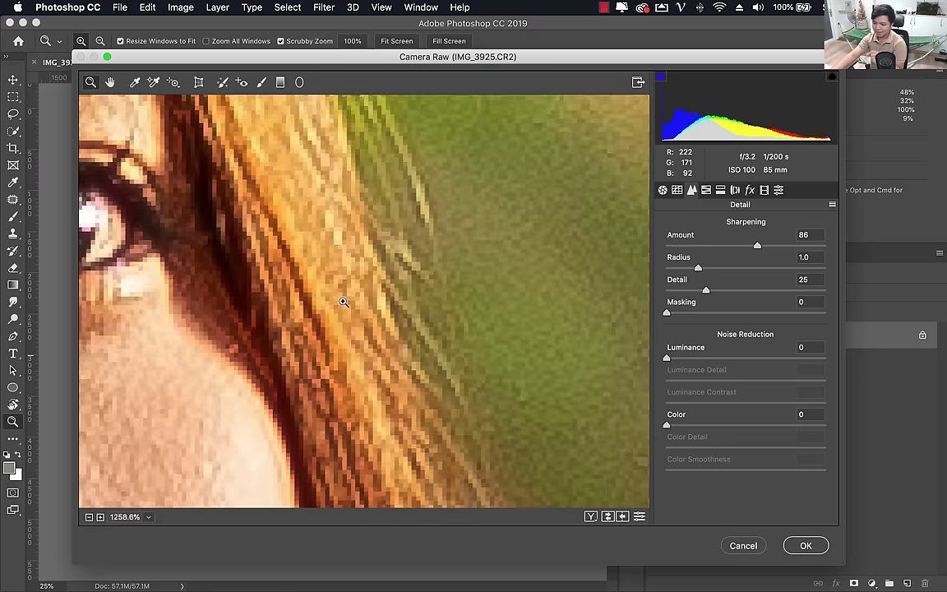
{"action": "left_click_drag", "start_coordinate": [278, 307], "coordinate": [323, 309]}
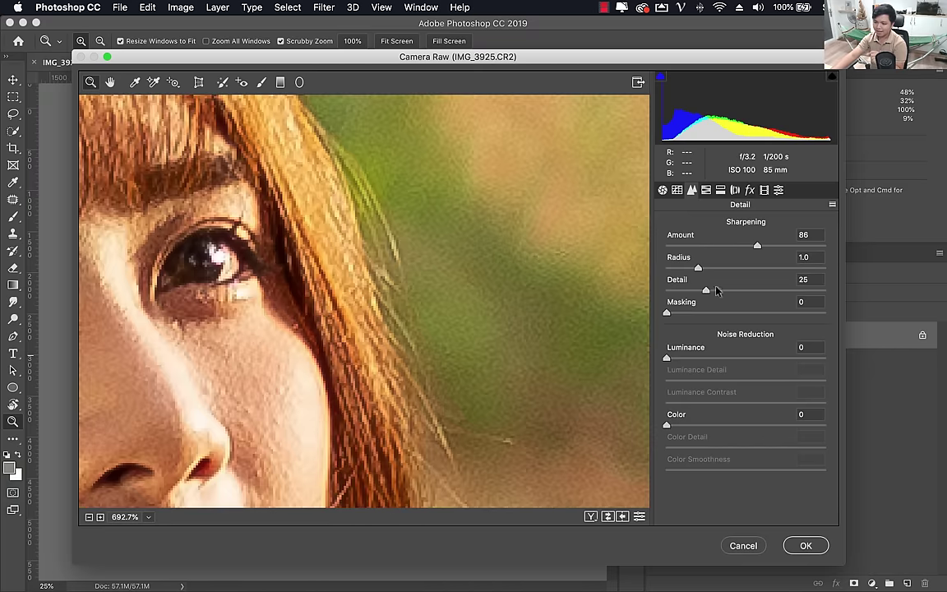
{"action": "left_click_drag", "start_coordinate": [756, 247], "coordinate": [610, 249]}
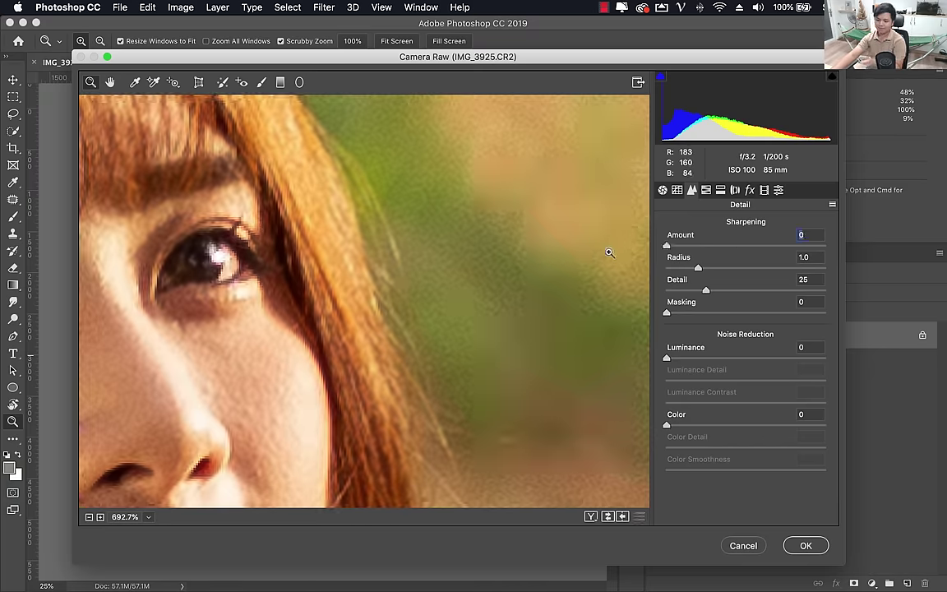
{"action": "left_click_drag", "start_coordinate": [668, 246], "coordinate": [785, 248]}
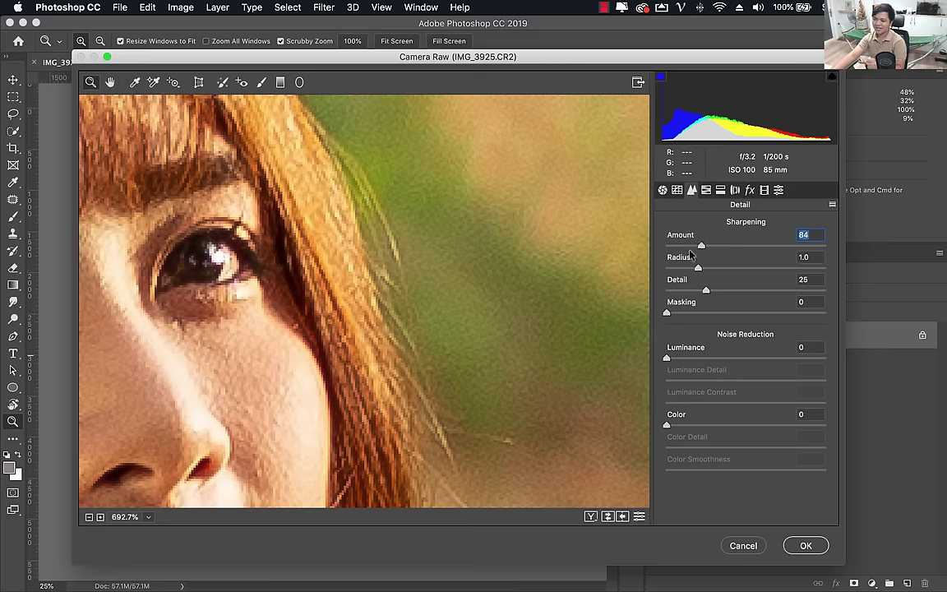
{"action": "left_click_drag", "start_coordinate": [784, 246], "coordinate": [748, 247]}
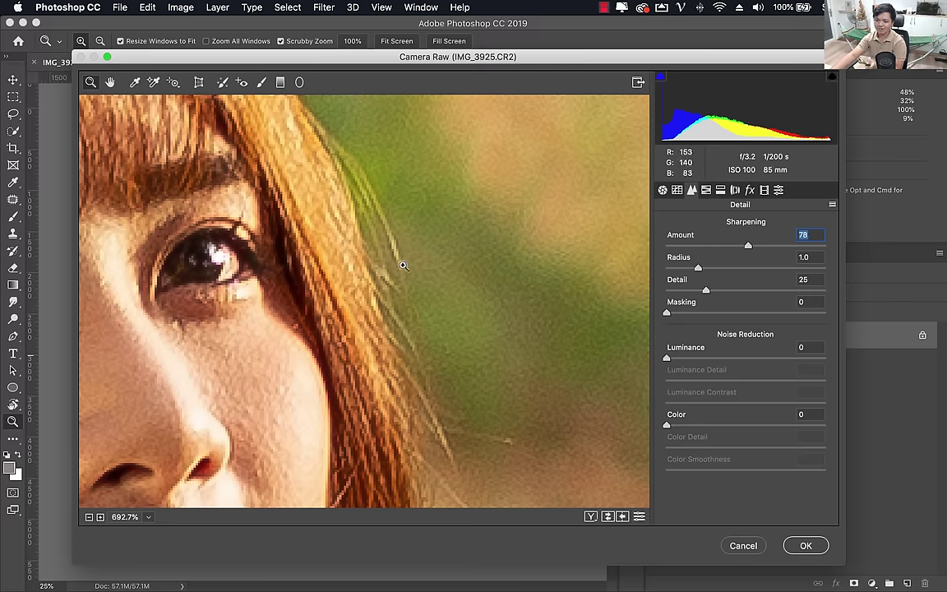
{"action": "key", "text": "super+0"}
{"action": "mouse_move", "coordinate": [372, 286]}
{"action": "left_mouse_down"}
{"action": "mouse_move", "coordinate": [429, 278]}
{"action": "mouse_move", "coordinate": [393, 294]}
{"action": "left_mouse_up"}
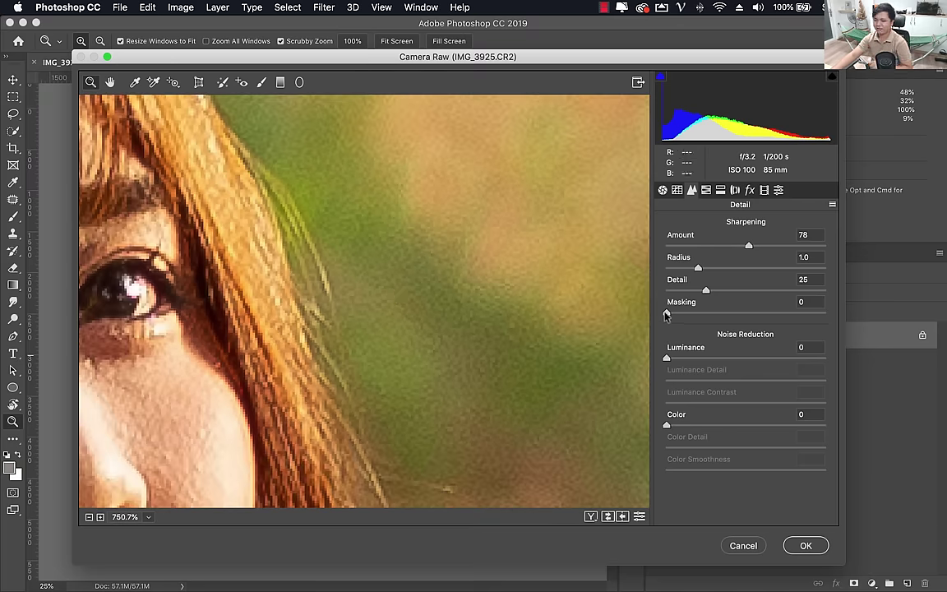
{"action": "left_click_drag", "start_coordinate": [667, 315], "coordinate": [674, 315]}
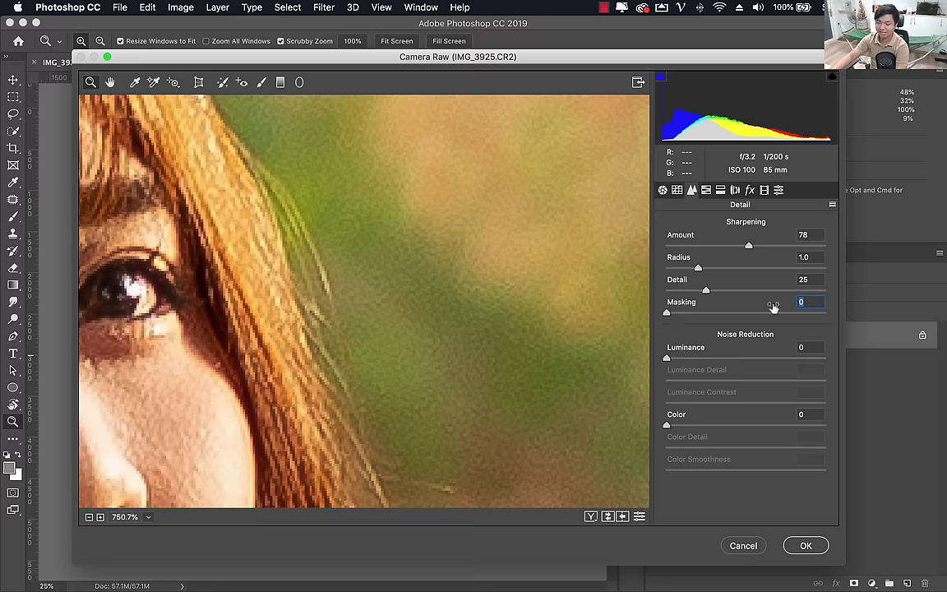
{"action": "key", "text": "alt"}
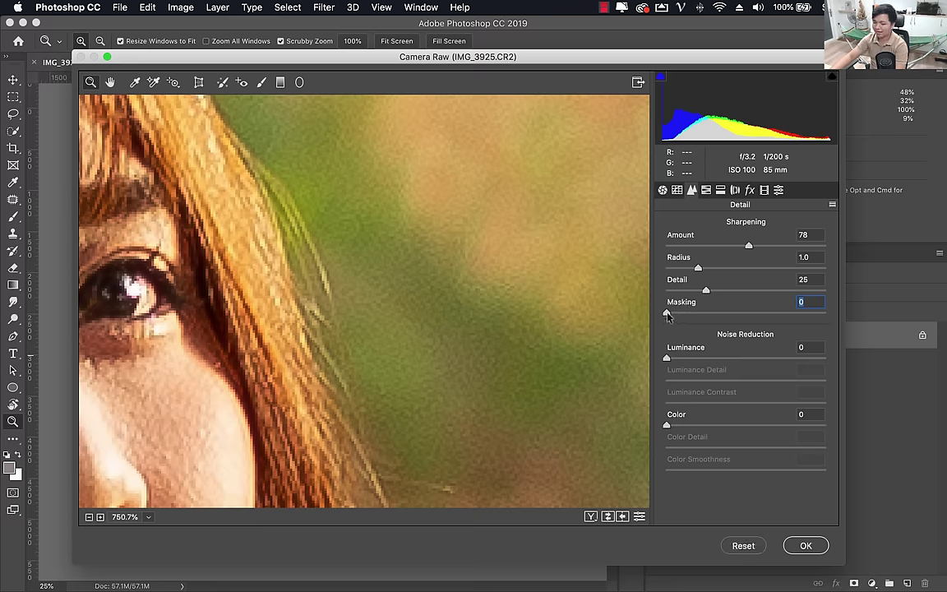
{"action": "left_click_drag", "start_coordinate": [667, 314], "coordinate": [741, 313]}
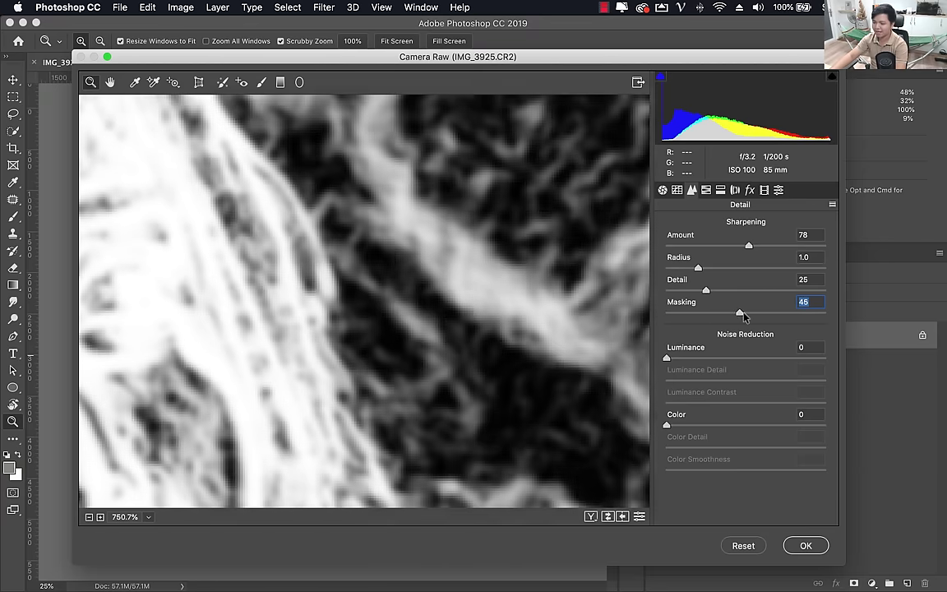
{"action": "mouse_move", "coordinate": [741, 315]}
{"action": "left_mouse_down"}
{"action": "mouse_move", "coordinate": [687, 317]}
{"action": "mouse_move", "coordinate": [804, 315]}
{"action": "left_mouse_up"}
{"action": "key", "text": "alt"}
{"action": "key", "text": "ctrl+0"}
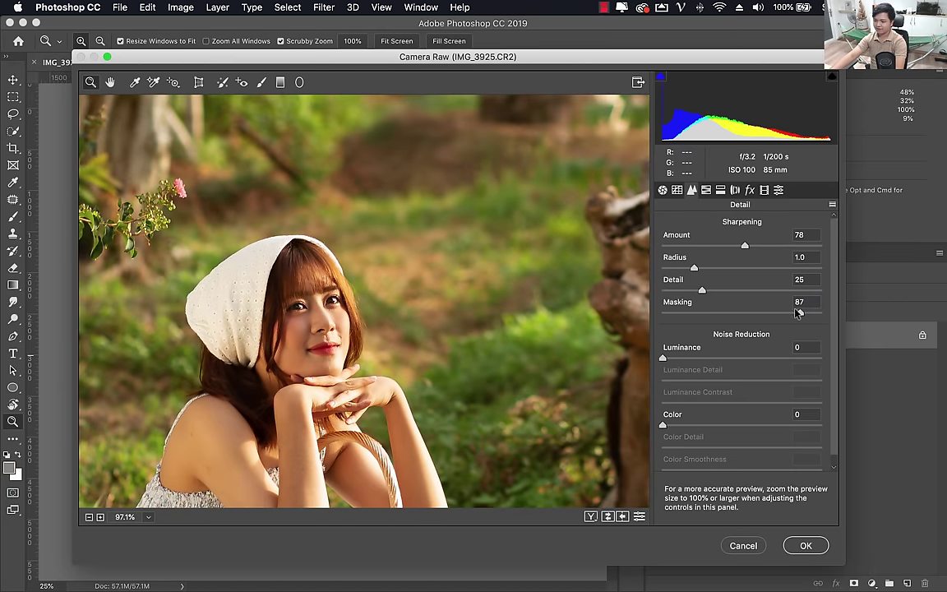
{"action": "left_click", "coordinate": [791, 315], "text": "alt"}
{"action": "left_click_drag", "start_coordinate": [792, 317], "coordinate": [796, 317]}
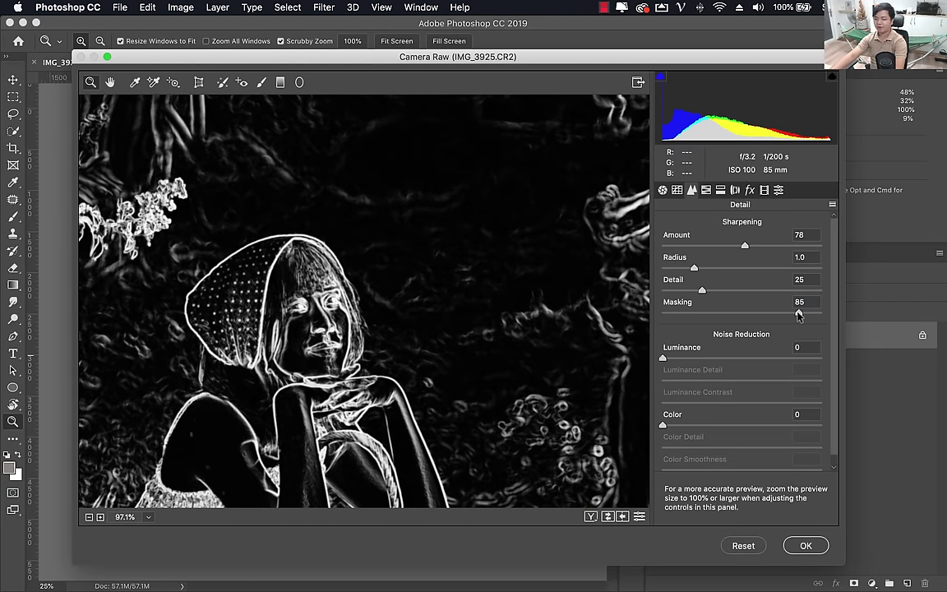
{"action": "left_click_drag", "start_coordinate": [798, 314], "coordinate": [801, 316]}
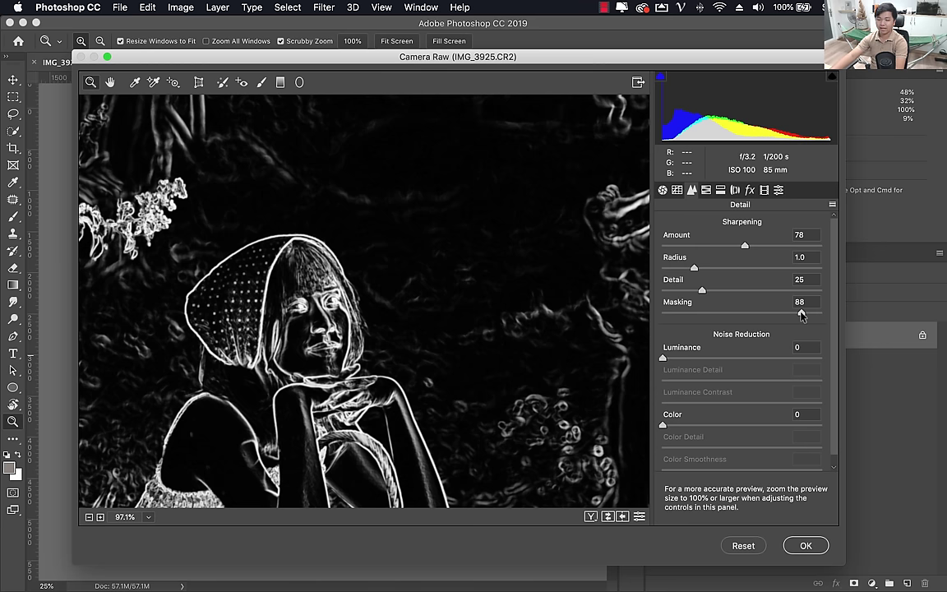
{"action": "left_click_drag", "start_coordinate": [803, 316], "coordinate": [811, 316]}
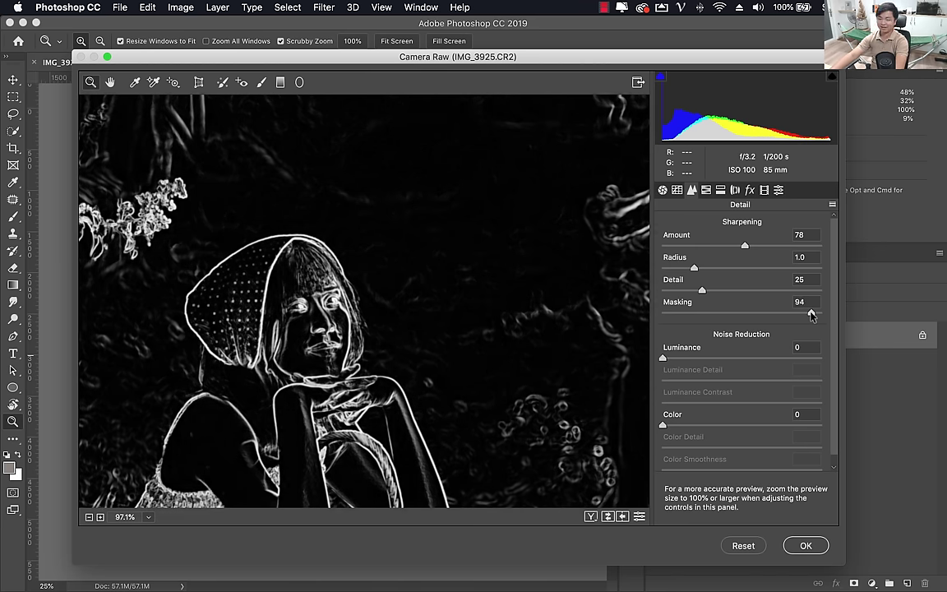
{"action": "left_click_drag", "start_coordinate": [811, 315], "coordinate": [813, 313]}
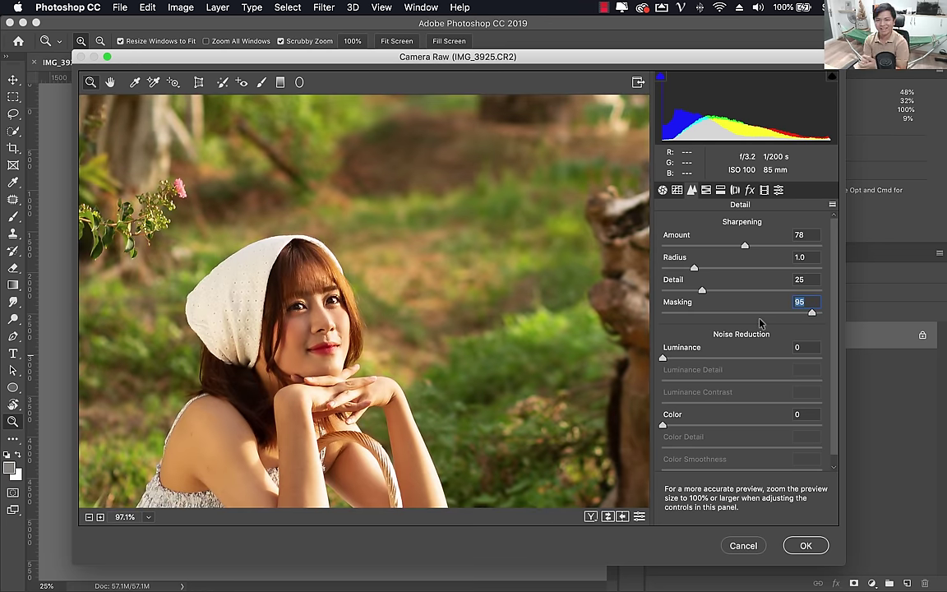
{"action": "type", "text": "0"}
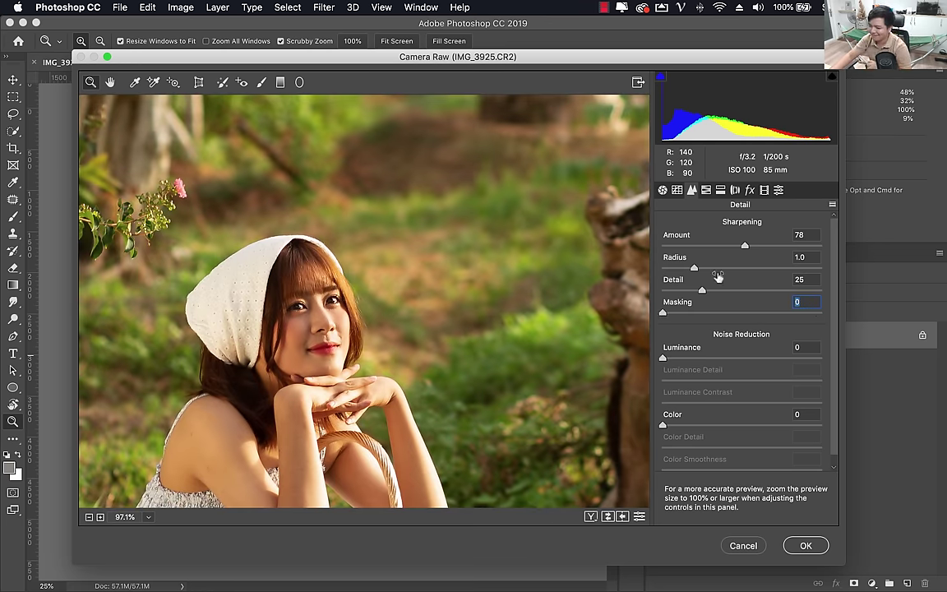
Zoom in close on her face and set sharpening to Amount 74 with Masking 93.
{"action": "left_click", "coordinate": [333, 301]}
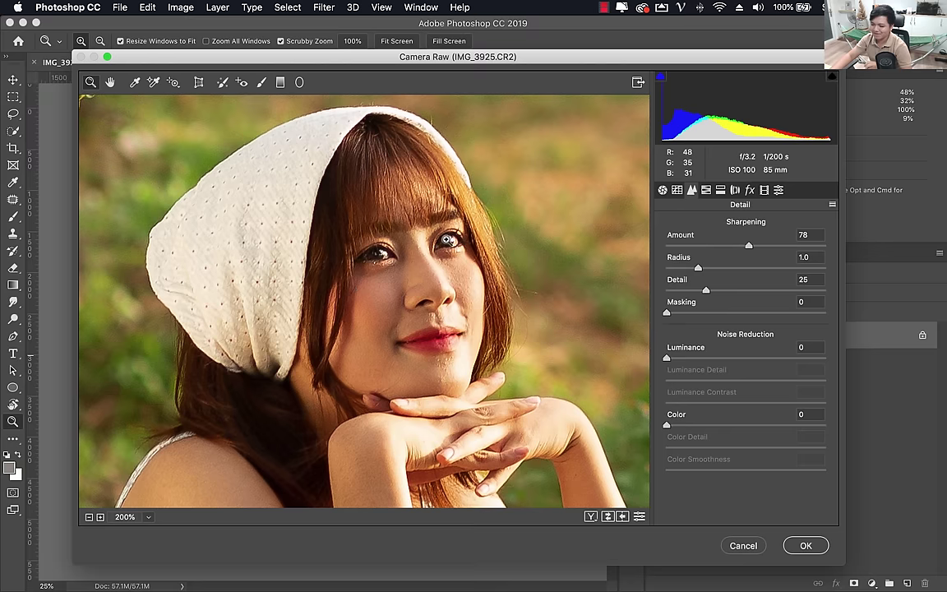
{"action": "left_click_drag", "start_coordinate": [446, 239], "coordinate": [486, 239]}
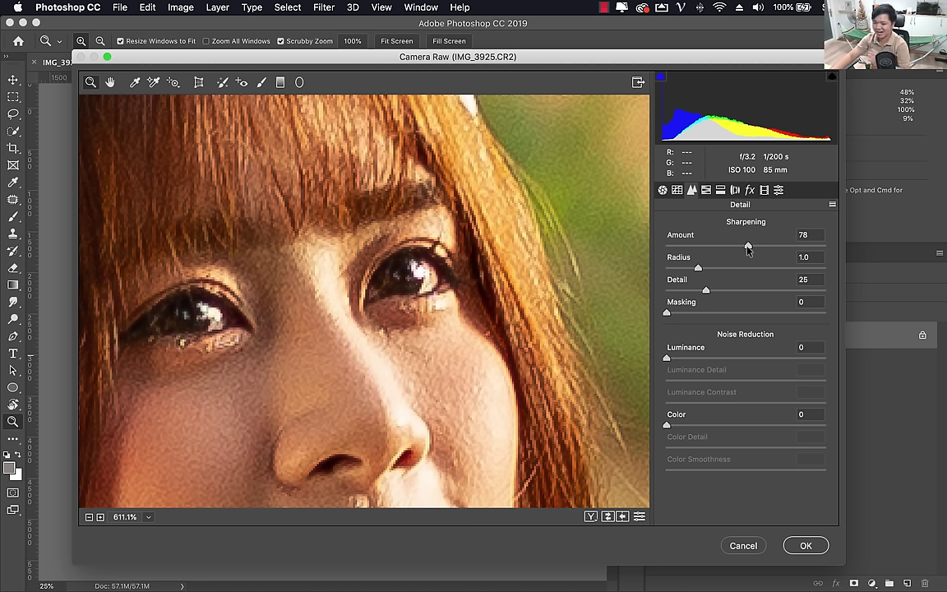
{"action": "left_click_drag", "start_coordinate": [744, 253], "coordinate": [744, 253]}
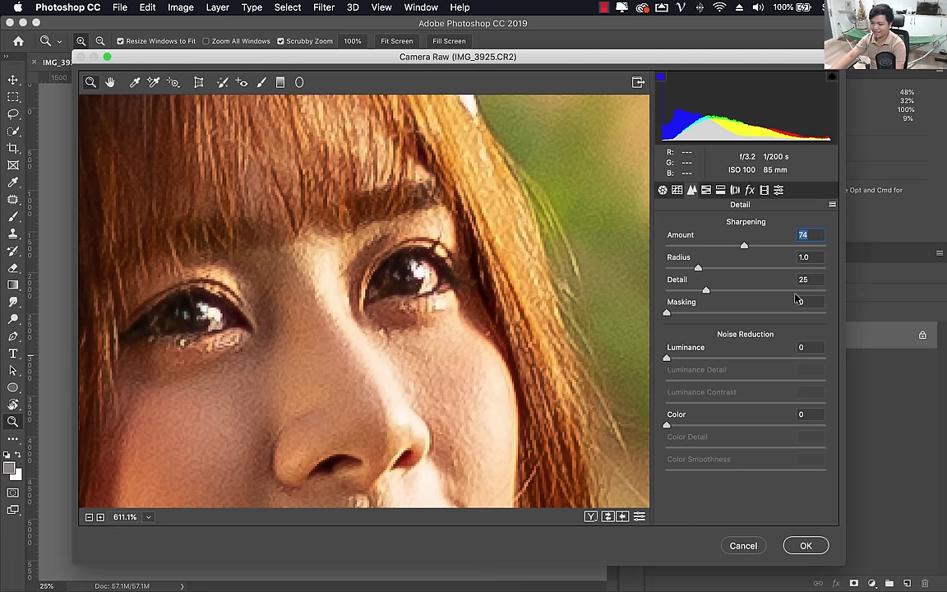
{"action": "left_click_drag", "start_coordinate": [666, 313], "coordinate": [814, 316]}
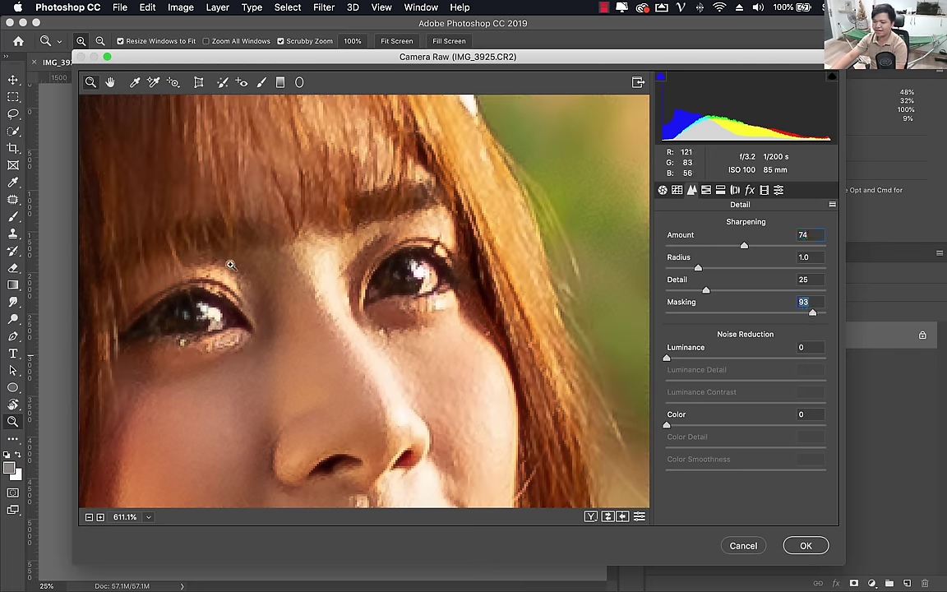
{"action": "scroll", "coordinate": [346, 276], "scroll_direction": "down", "scroll_amount": 10}
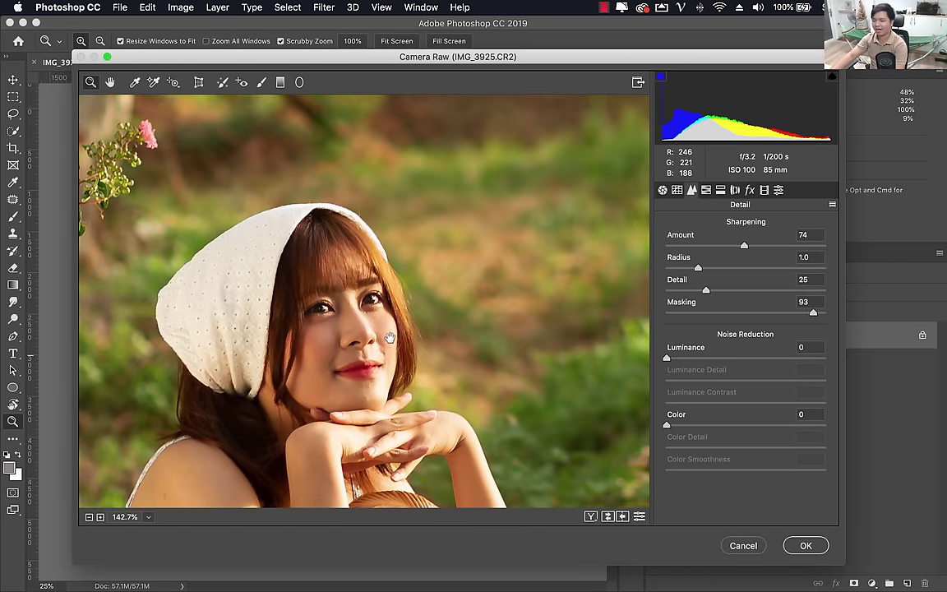
Reduce Luminance noise reduction to 26, judging the noise on her face up close.
{"action": "left_click_drag", "start_coordinate": [350, 305], "coordinate": [360, 230]}
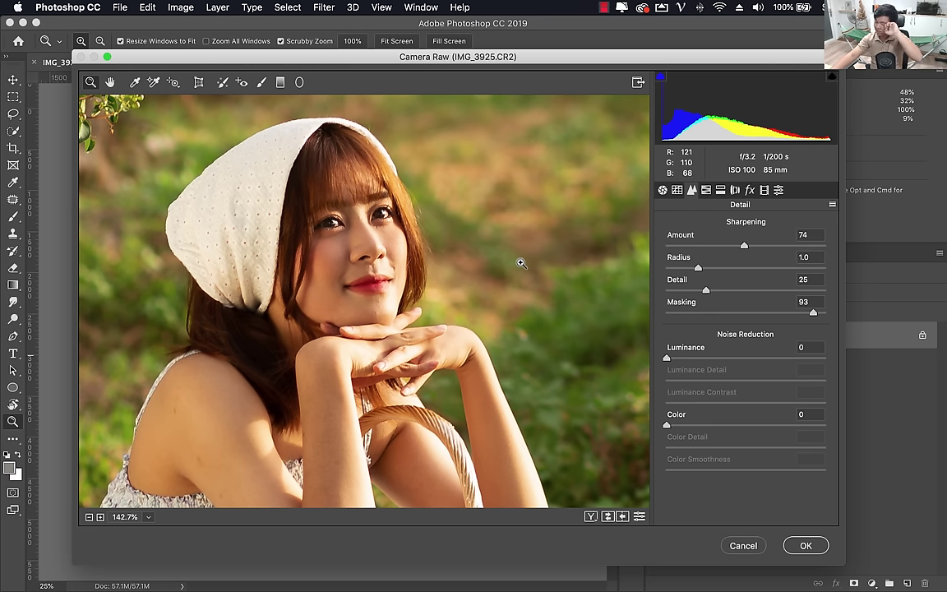
{"action": "mouse_move", "coordinate": [666, 359]}
{"action": "left_mouse_down"}
{"action": "mouse_move", "coordinate": [718, 360]}
{"action": "mouse_move", "coordinate": [708, 359]}
{"action": "left_mouse_up"}
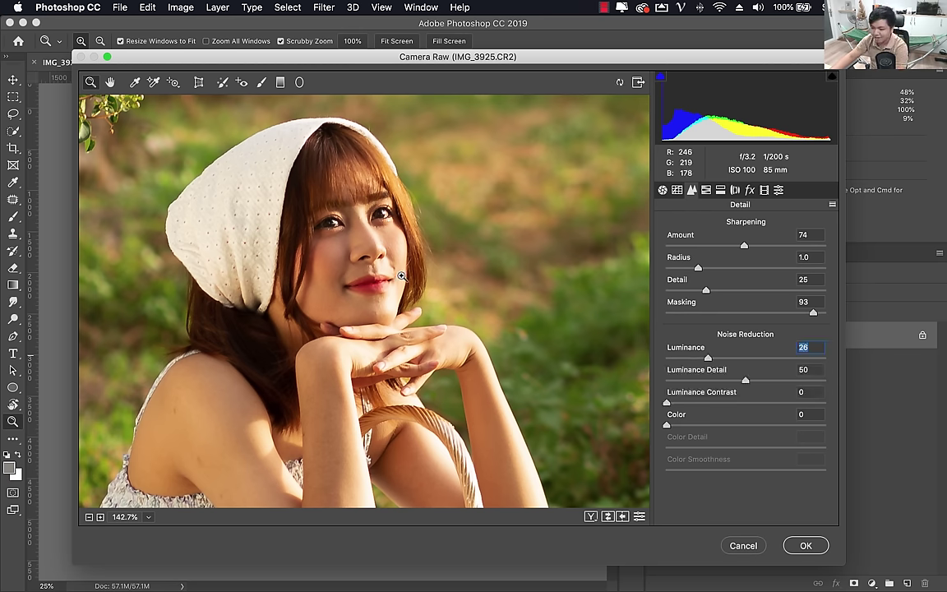
{"action": "left_click_drag", "start_coordinate": [385, 286], "coordinate": [422, 310]}
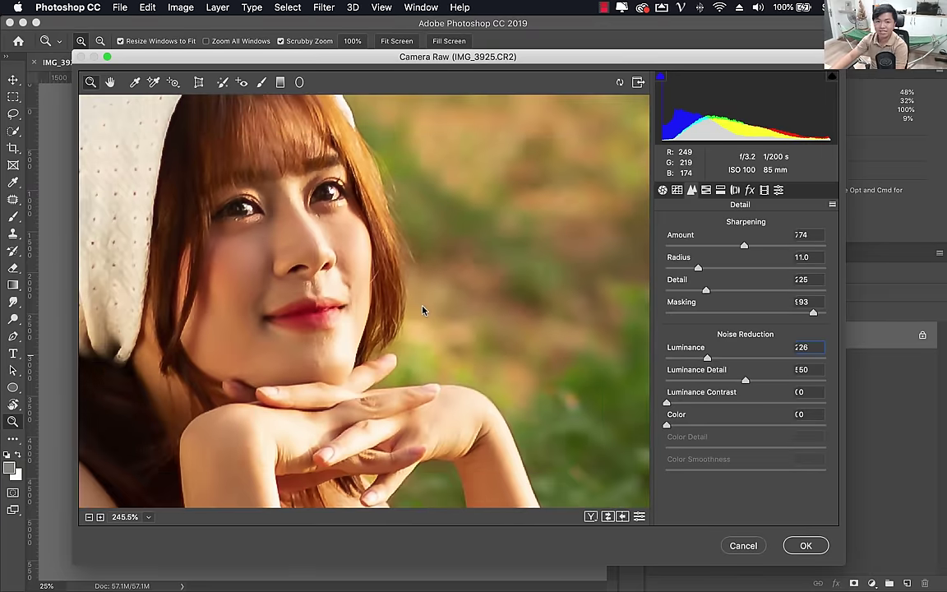
{"action": "key", "text": "ctrl+0"}
{"action": "mouse_move", "coordinate": [421, 304]}
{"action": "left_mouse_down"}
{"action": "mouse_move", "coordinate": [392, 296]}
{"action": "mouse_move", "coordinate": [416, 296]}
{"action": "left_mouse_up"}
Bring up HSL Adjustments and browse its Hue, Saturation and Luminance tabs.
{"action": "left_click", "coordinate": [706, 190]}
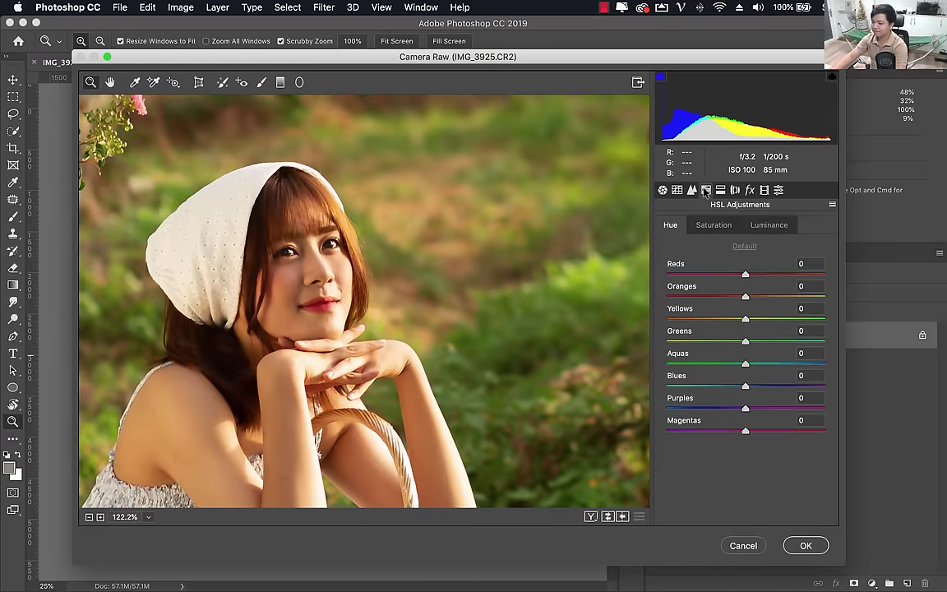
{"action": "left_click", "coordinate": [720, 190]}
{"action": "left_click", "coordinate": [706, 190]}
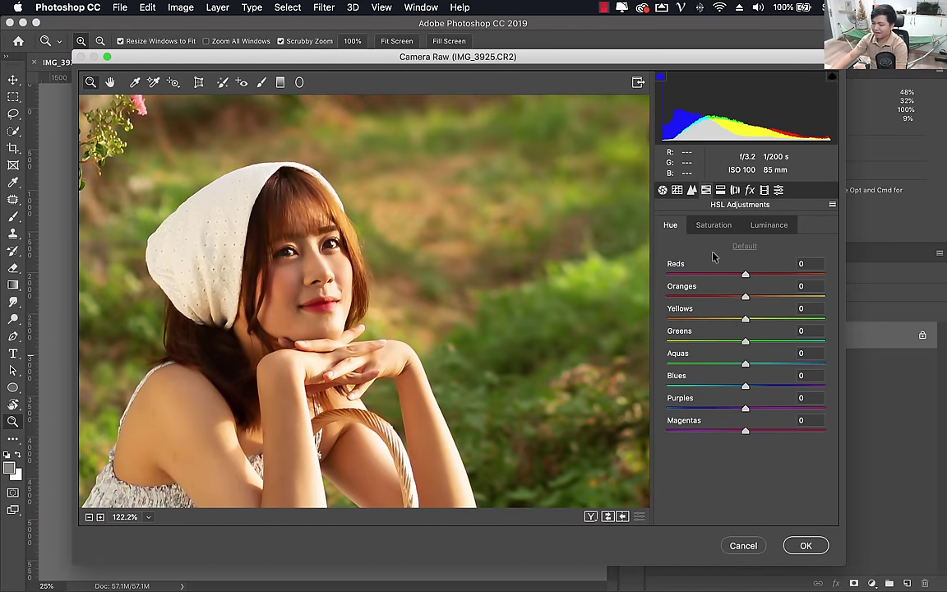
{"action": "left_click", "coordinate": [713, 224]}
{"action": "left_click", "coordinate": [769, 224]}
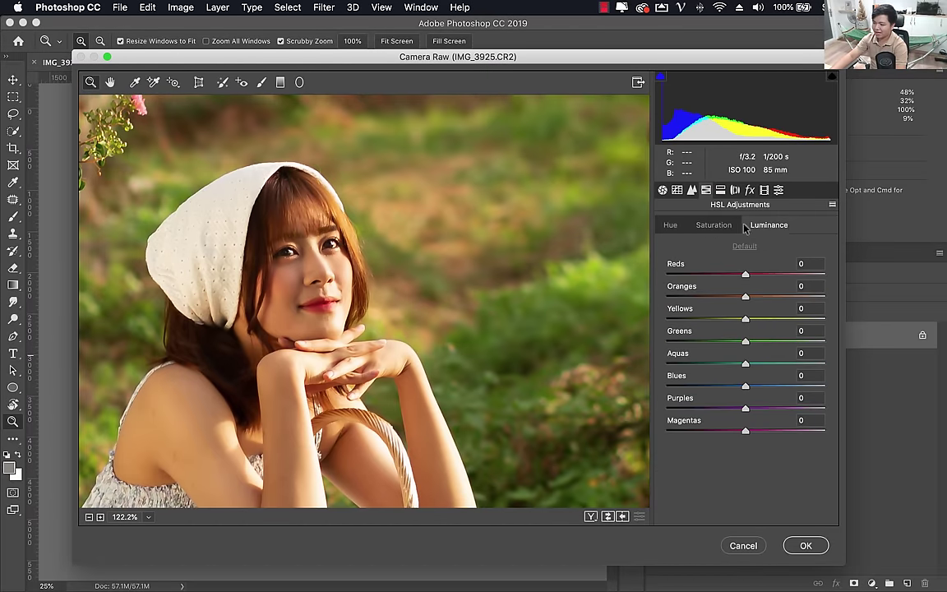
{"action": "left_click", "coordinate": [670, 224]}
Zoom out to the whole photo and nudge the Reds hue to +1.
{"action": "mouse_move", "coordinate": [504, 230]}
{"action": "left_mouse_down"}
{"action": "mouse_move", "coordinate": [347, 301]}
{"action": "mouse_move", "coordinate": [386, 277]}
{"action": "left_mouse_up"}
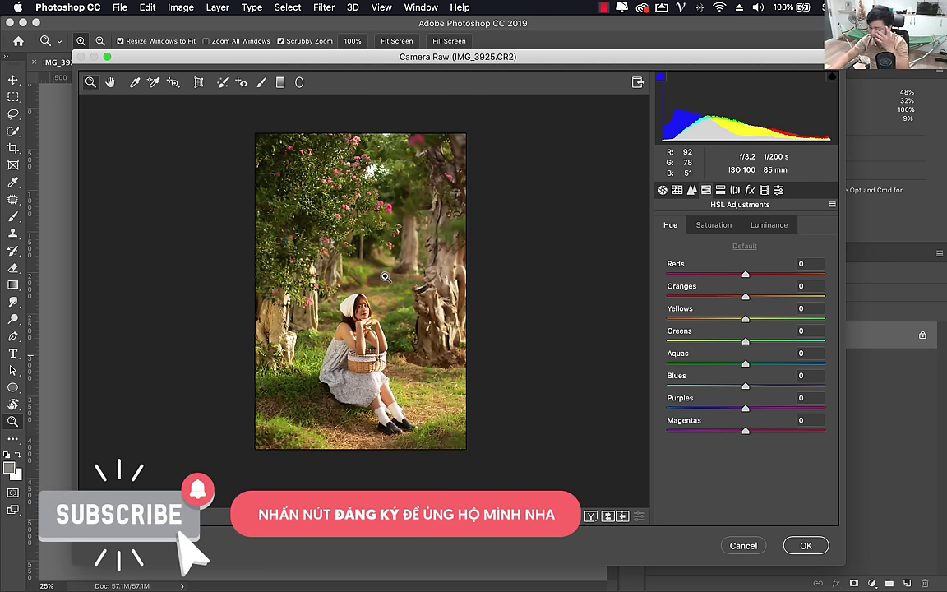
{"action": "left_click", "coordinate": [713, 224]}
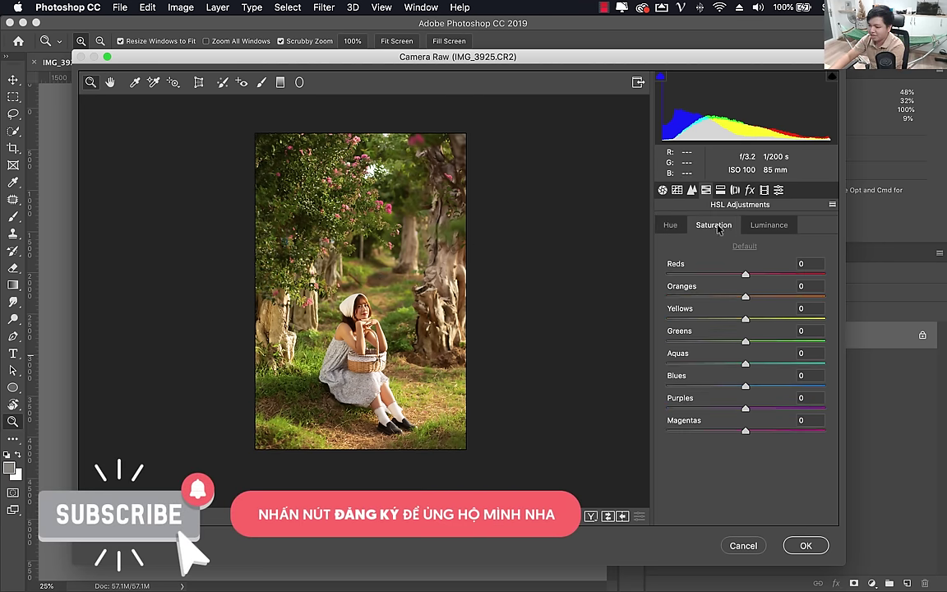
{"action": "left_click", "coordinate": [670, 226]}
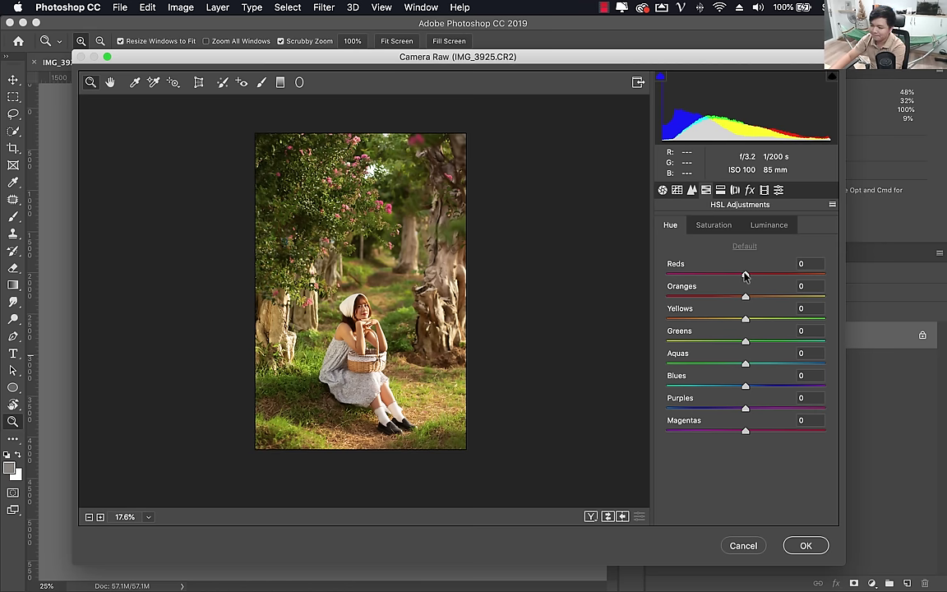
{"action": "mouse_move", "coordinate": [746, 276]}
{"action": "left_mouse_down"}
{"action": "mouse_move", "coordinate": [657, 284]}
{"action": "mouse_move", "coordinate": [746, 284]}
{"action": "left_mouse_up"}
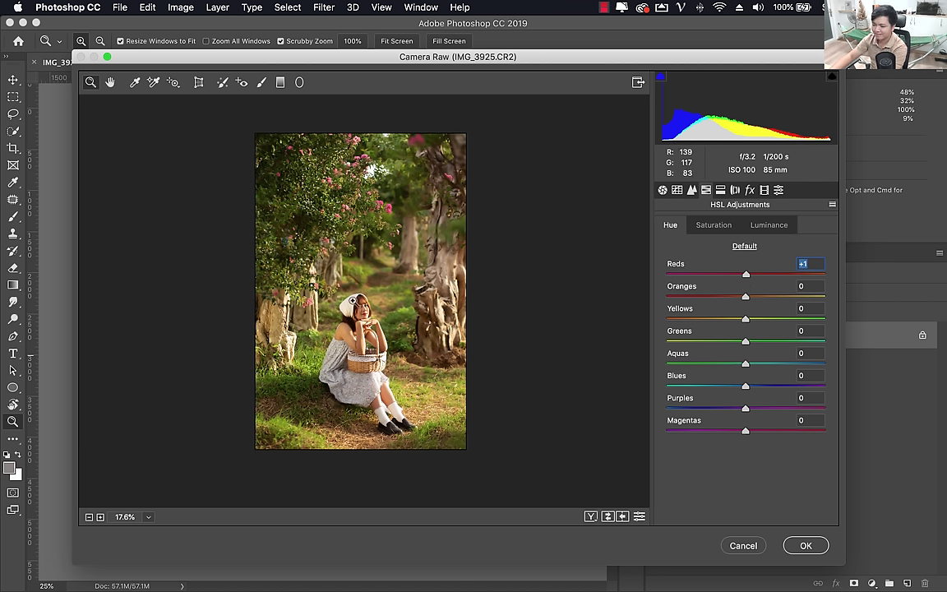
Preview the flowering tree with Greens hue at -100, then return Greens and Reds hue to 0.
{"action": "left_click_drag", "start_coordinate": [745, 342], "coordinate": [481, 346]}
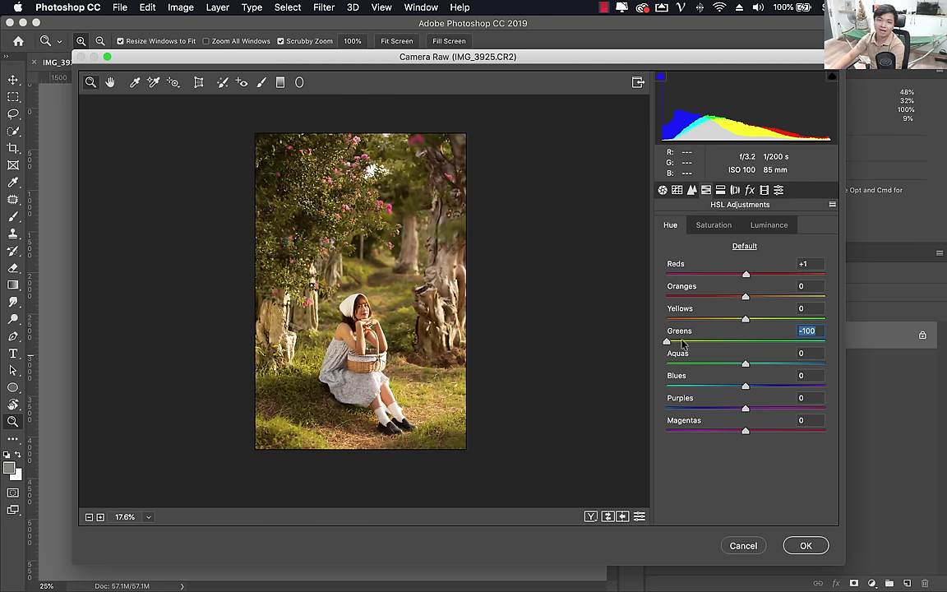
{"action": "left_click", "coordinate": [360, 332]}
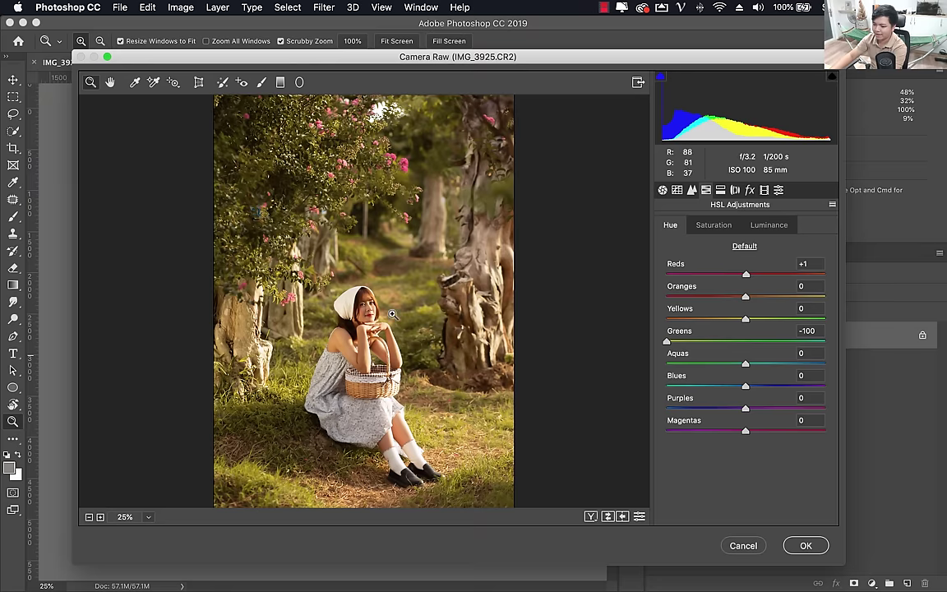
{"action": "left_click", "coordinate": [363, 329]}
{"action": "left_click", "coordinate": [374, 321]}
{"action": "left_click", "coordinate": [387, 314]}
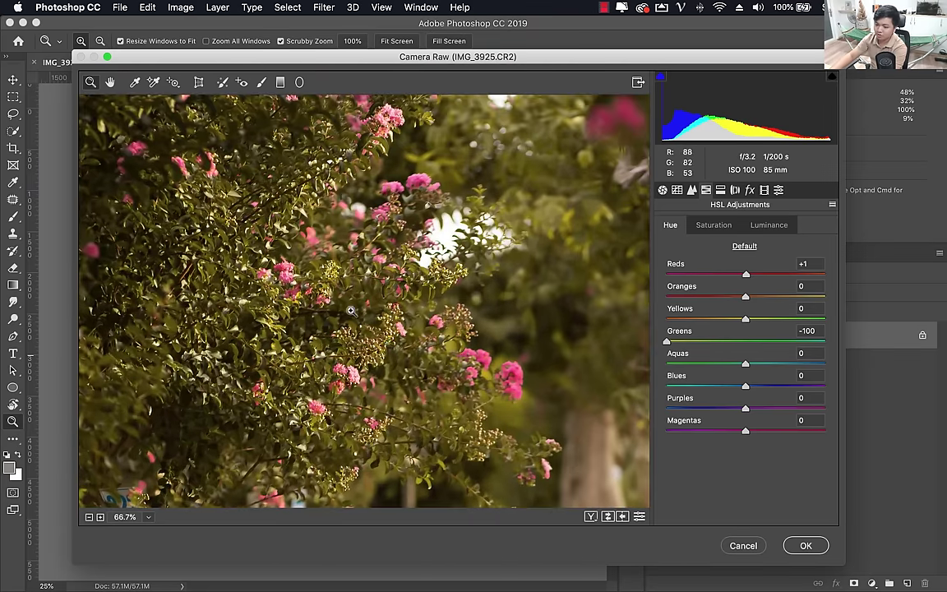
{"action": "mouse_move", "coordinate": [386, 313]}
{"action": "left_mouse_down"}
{"action": "mouse_move", "coordinate": [341, 327]}
{"action": "mouse_move", "coordinate": [376, 307]}
{"action": "mouse_move", "coordinate": [376, 248]}
{"action": "mouse_move", "coordinate": [349, 259]}
{"action": "left_mouse_up"}
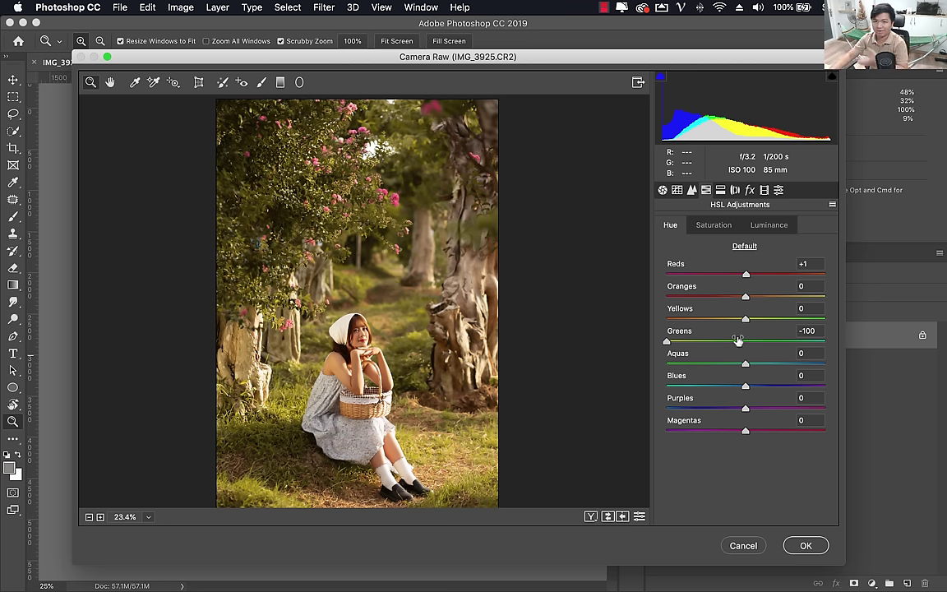
{"action": "left_click_drag", "start_coordinate": [738, 340], "coordinate": [747, 345]}
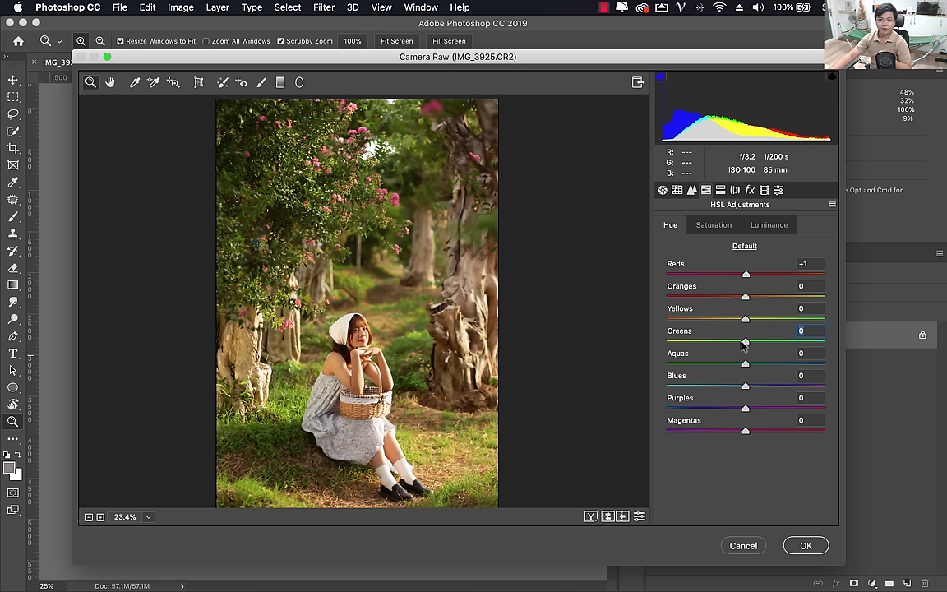
{"action": "double_click", "coordinate": [745, 277]}
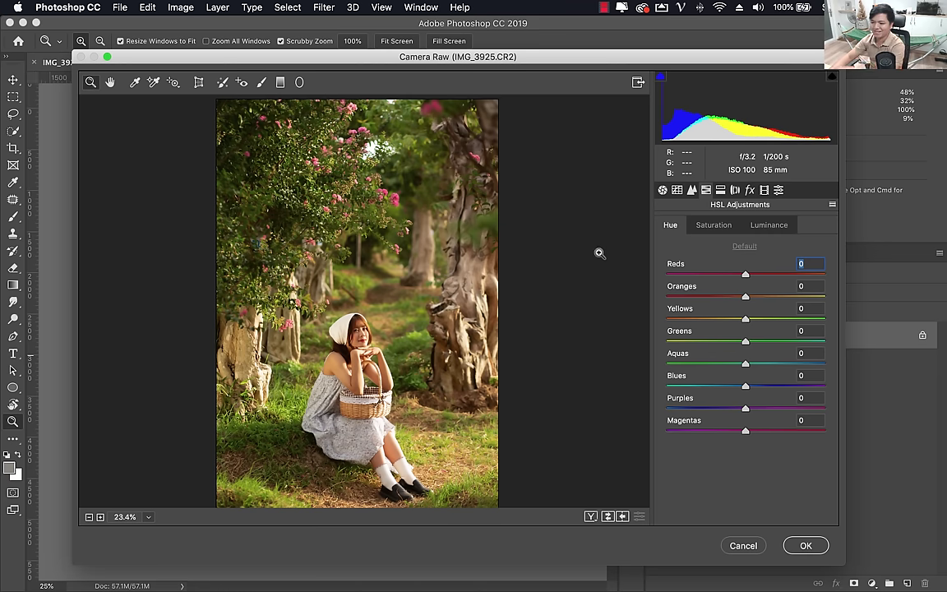
Zoom in on her face and hands, then set Oranges hue to -4 and Yellows to -8.
{"action": "left_click", "coordinate": [714, 227]}
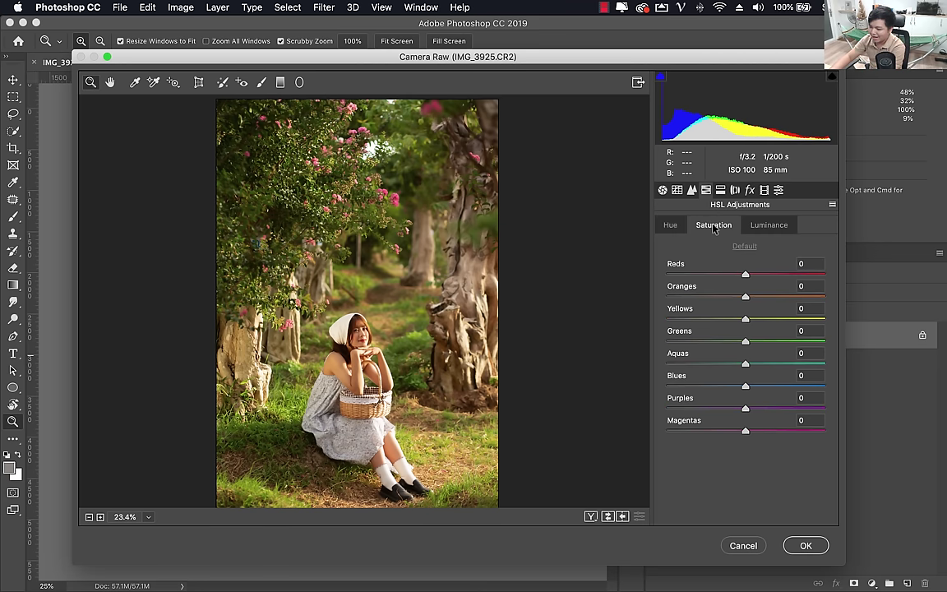
{"action": "left_click", "coordinate": [670, 226]}
{"action": "left_click", "coordinate": [321, 312]}
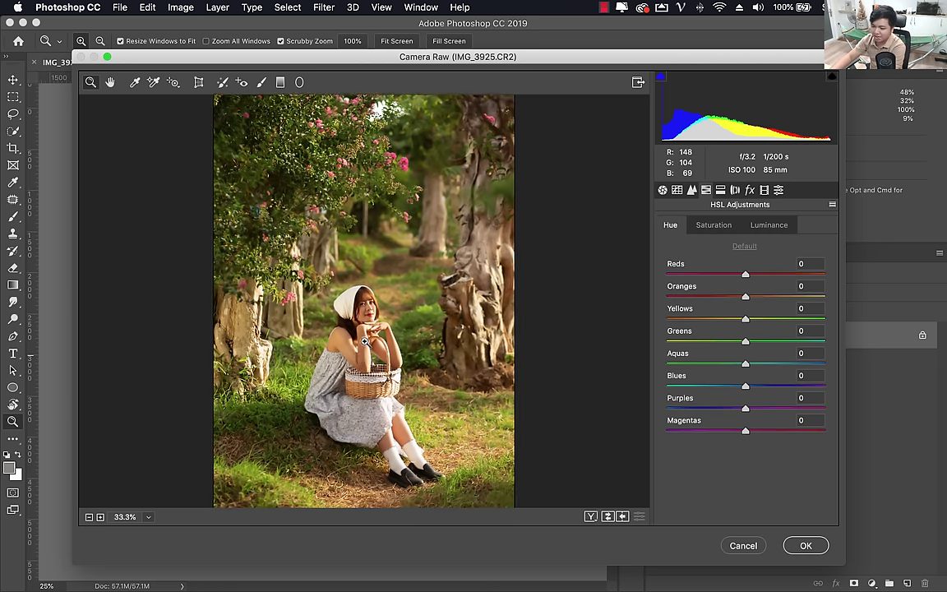
{"action": "left_click_drag", "start_coordinate": [365, 272], "coordinate": [420, 273]}
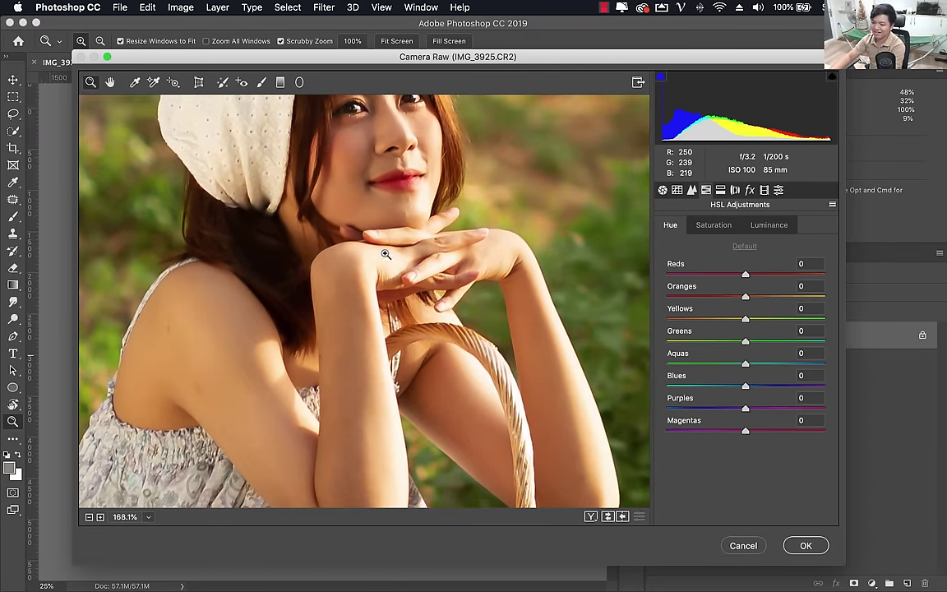
{"action": "mouse_move", "coordinate": [343, 230]}
{"action": "left_mouse_down"}
{"action": "mouse_move", "coordinate": [379, 260]}
{"action": "mouse_move", "coordinate": [397, 261]}
{"action": "left_mouse_up"}
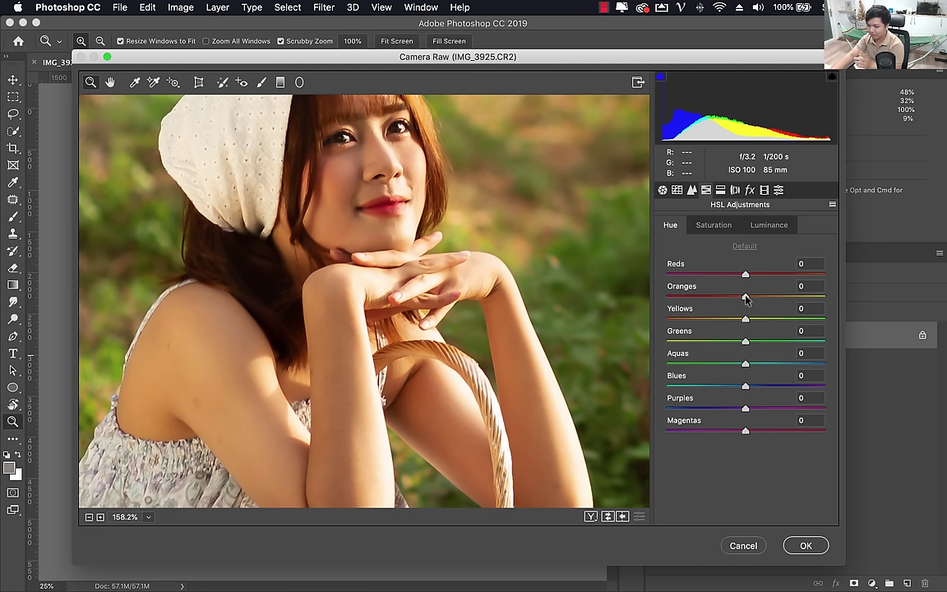
{"action": "mouse_move", "coordinate": [746, 297]}
{"action": "left_mouse_down"}
{"action": "mouse_move", "coordinate": [729, 298]}
{"action": "mouse_move", "coordinate": [746, 301]}
{"action": "left_mouse_up"}
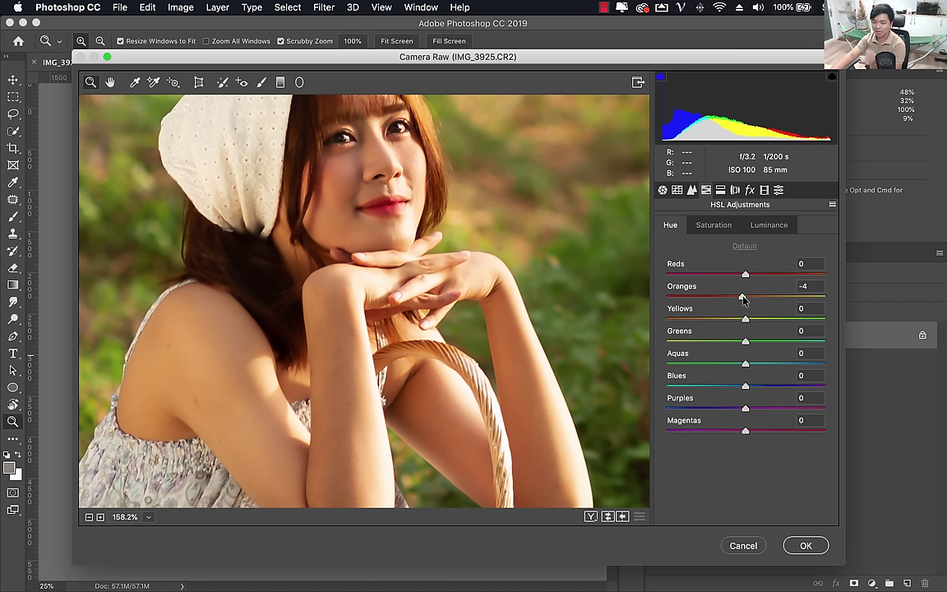
{"action": "mouse_move", "coordinate": [742, 299]}
{"action": "left_mouse_down"}
{"action": "mouse_move", "coordinate": [723, 321]}
{"action": "mouse_move", "coordinate": [739, 322]}
{"action": "left_mouse_up"}
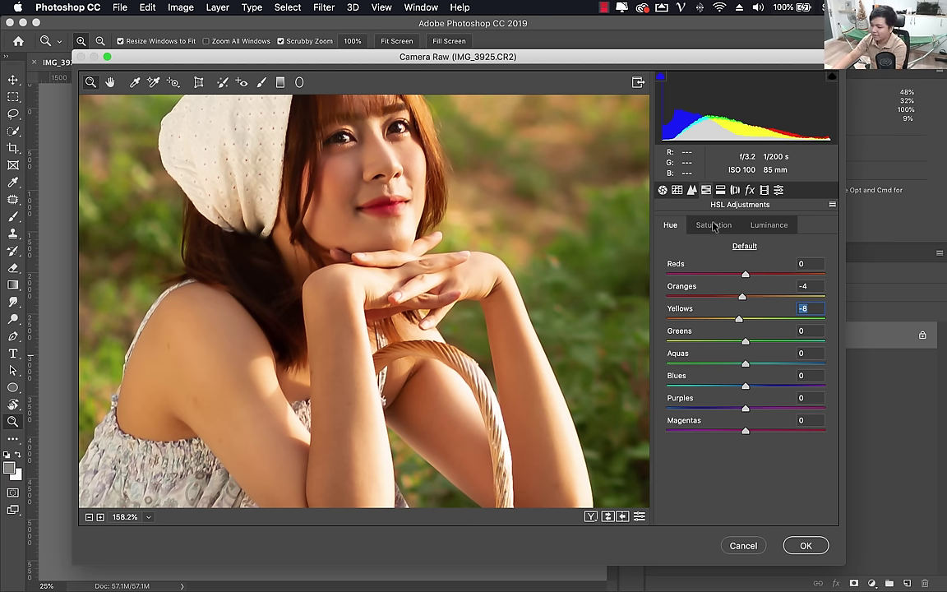
Set Oranges and Yellows saturation to -10 and -18, and luminance to +13 and +7.
{"action": "left_click", "coordinate": [717, 228]}
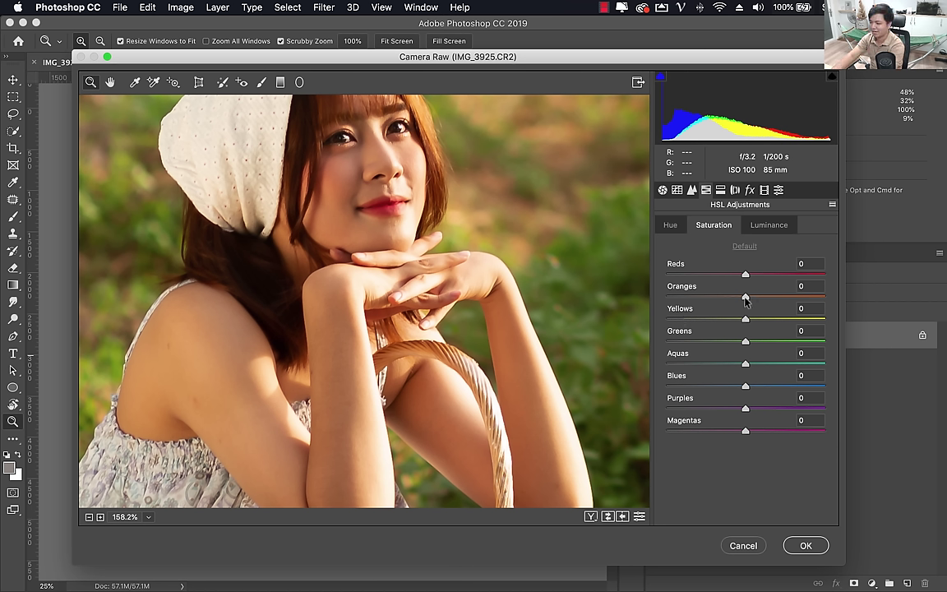
{"action": "left_click_drag", "start_coordinate": [745, 298], "coordinate": [732, 319]}
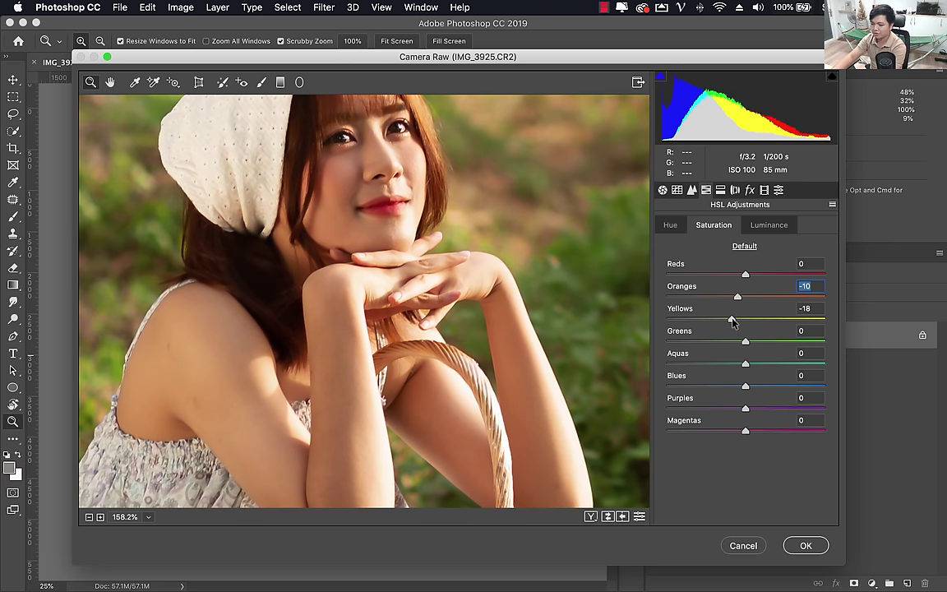
{"action": "left_click", "coordinate": [777, 225]}
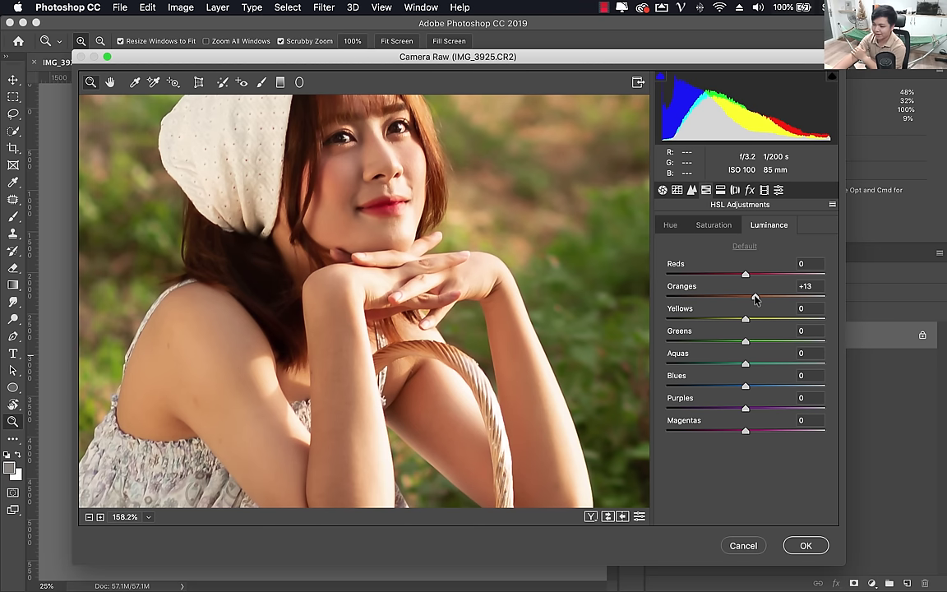
{"action": "mouse_move", "coordinate": [746, 296]}
{"action": "left_mouse_down"}
{"action": "mouse_move", "coordinate": [756, 297]}
{"action": "mouse_move", "coordinate": [751, 320]}
{"action": "left_mouse_up"}
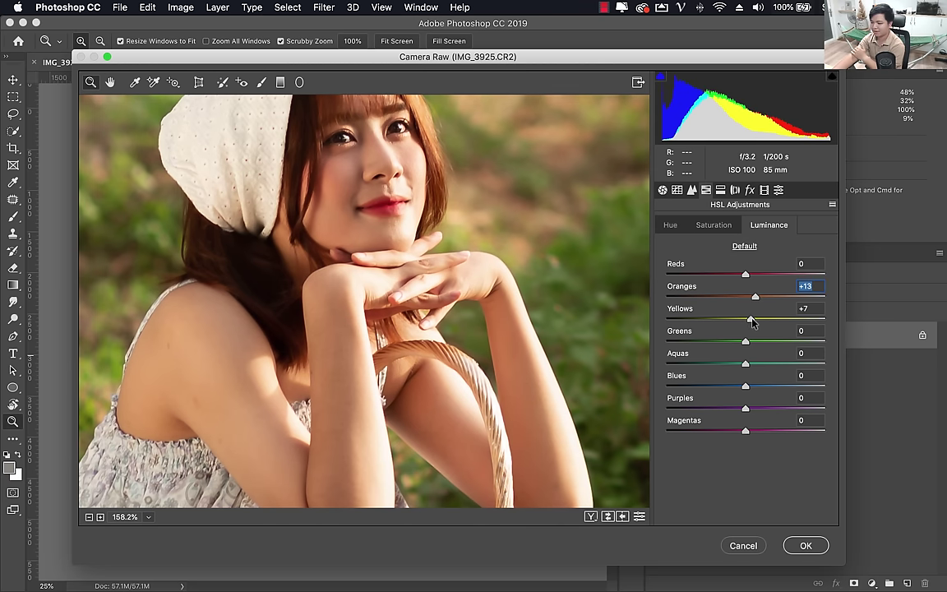
{"action": "left_click", "coordinate": [315, 289], "text": "alt"}
{"action": "left_click", "coordinate": [314, 289], "text": "alt"}
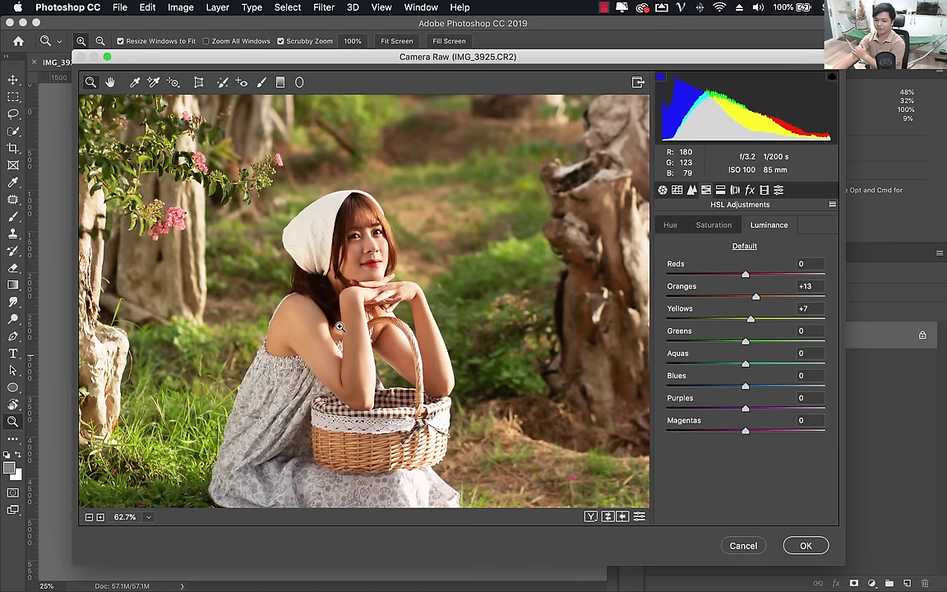
Toggle the before/after preview repeatedly to compare the Oranges and Yellows edits with the original.
{"action": "mouse_move", "coordinate": [305, 295]}
{"action": "left_mouse_down"}
{"action": "mouse_move", "coordinate": [387, 322]}
{"action": "mouse_move", "coordinate": [369, 321]}
{"action": "left_mouse_up"}
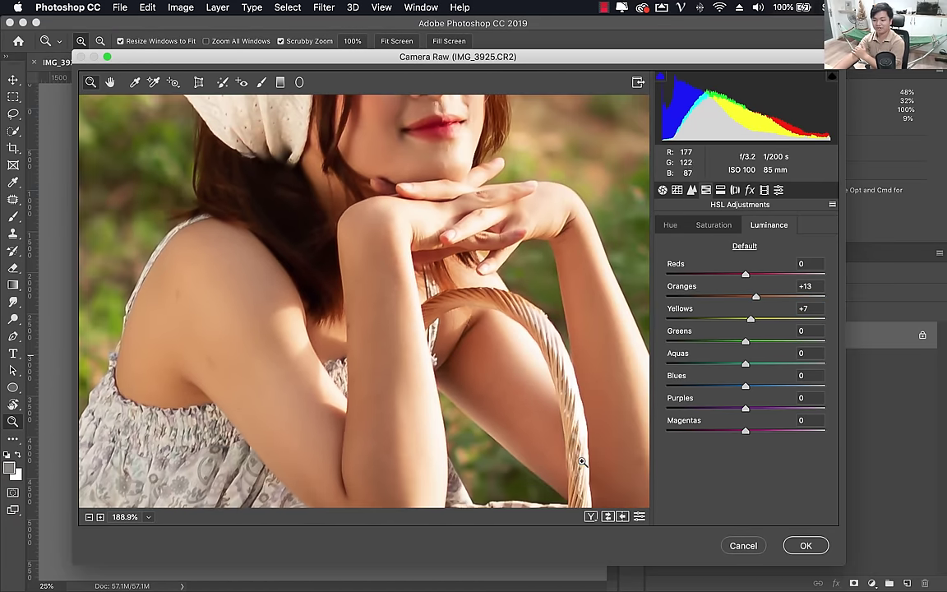
{"action": "left_click", "coordinate": [639, 517]}
{"action": "left_click", "coordinate": [640, 517]}
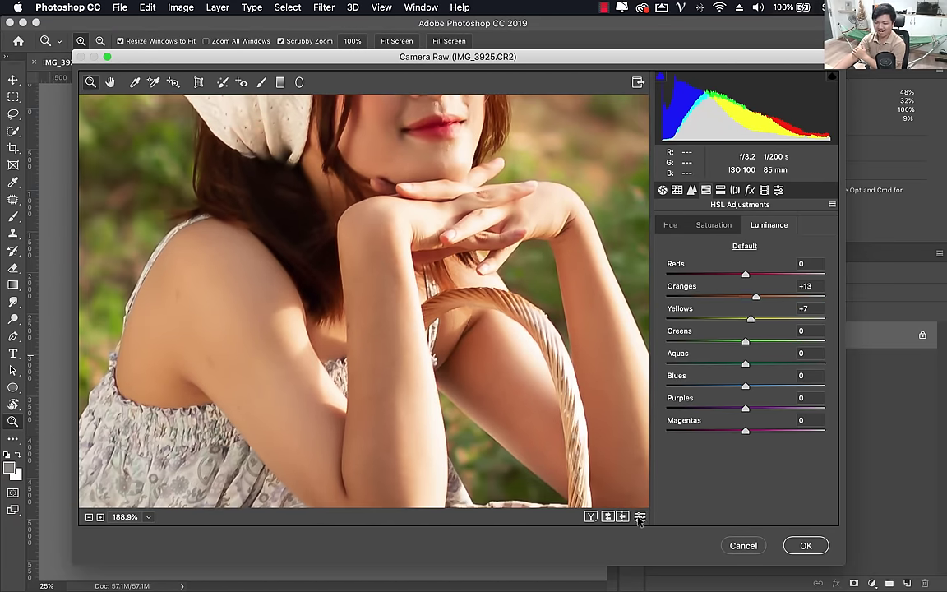
{"action": "left_click", "coordinate": [639, 517]}
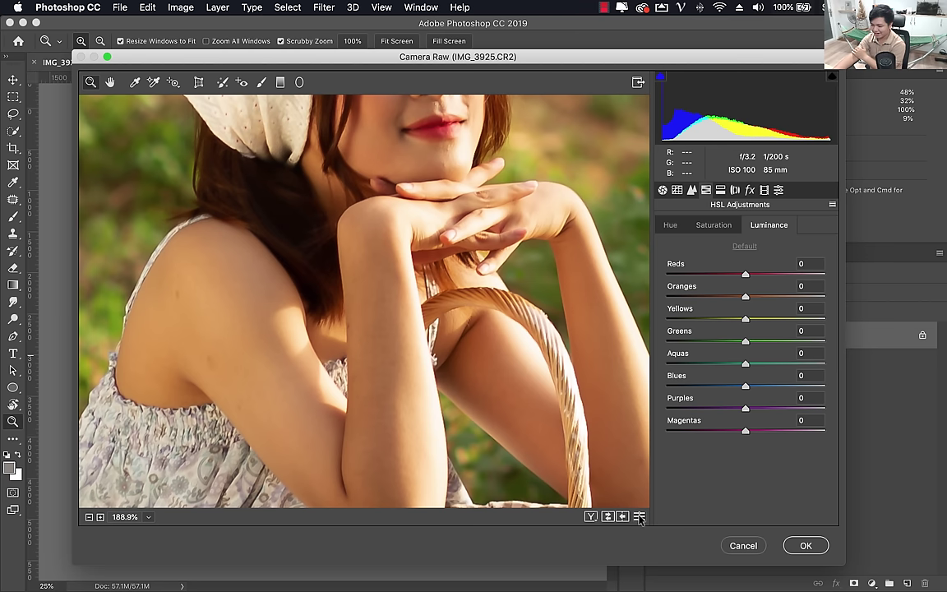
{"action": "left_click", "coordinate": [639, 517]}
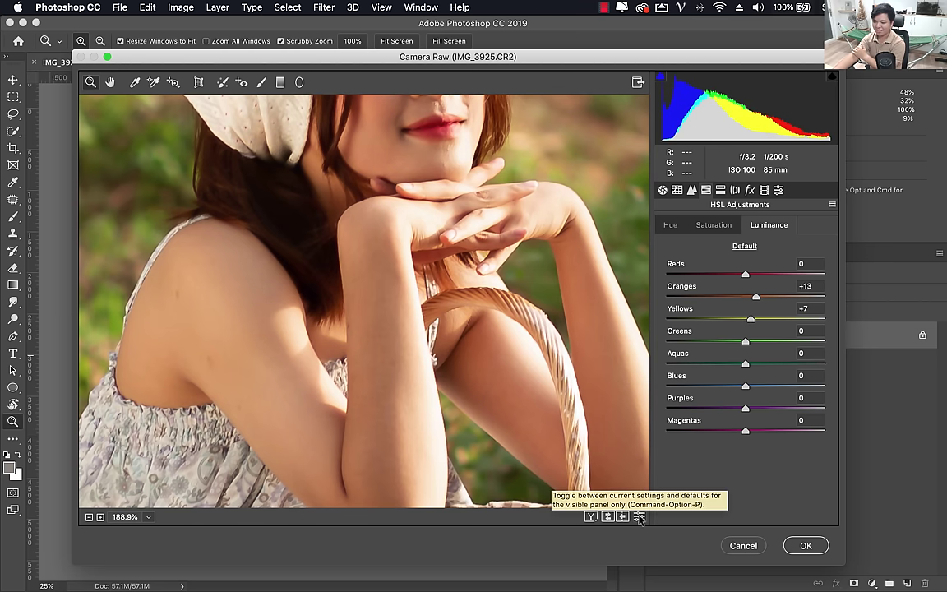
{"action": "left_click", "coordinate": [639, 517]}
{"action": "left_click", "coordinate": [639, 517]}
{"action": "left_click", "coordinate": [640, 517]}
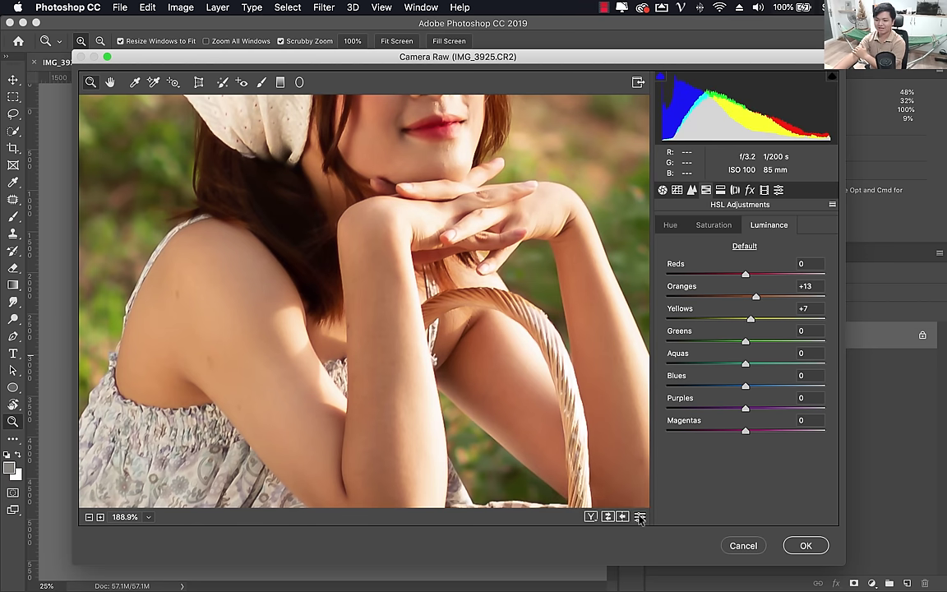
{"action": "left_click", "coordinate": [640, 517]}
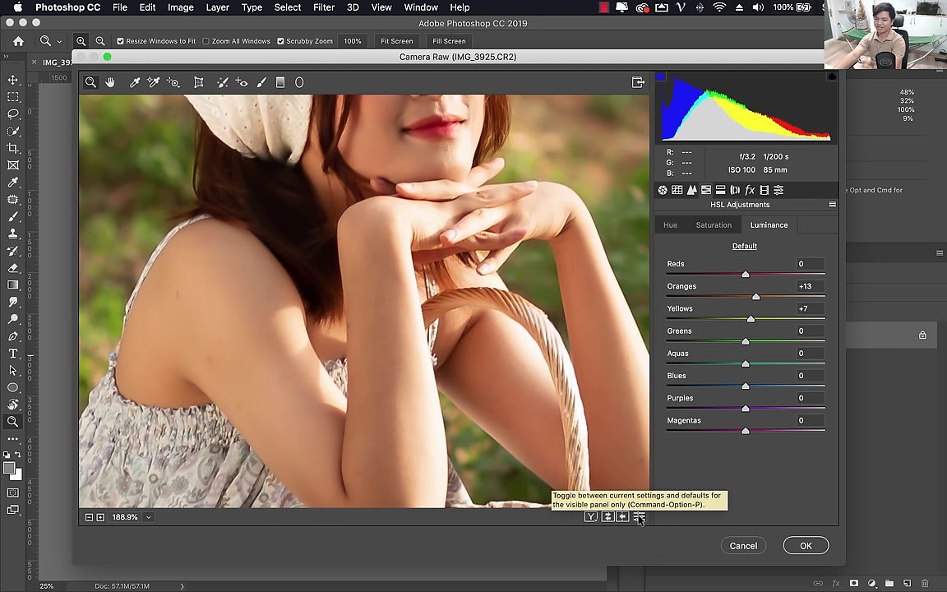
{"action": "left_click", "coordinate": [639, 517]}
{"action": "left_click", "coordinate": [639, 517]}
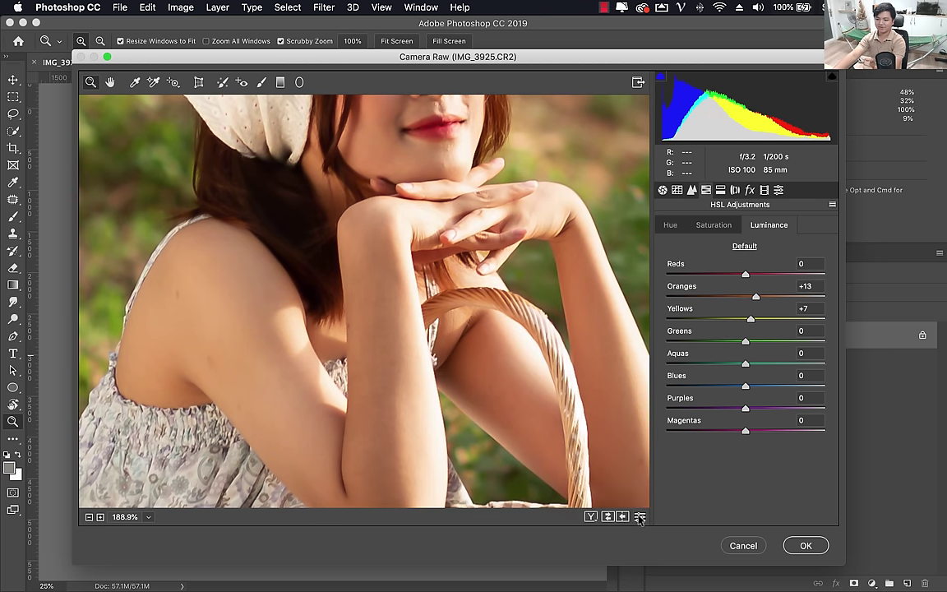
{"action": "left_click", "coordinate": [640, 517]}
{"action": "left_click", "coordinate": [640, 517]}
Fit the photo in view and review the per-colour Saturation and Hue values.
{"action": "key", "text": "super+0"}
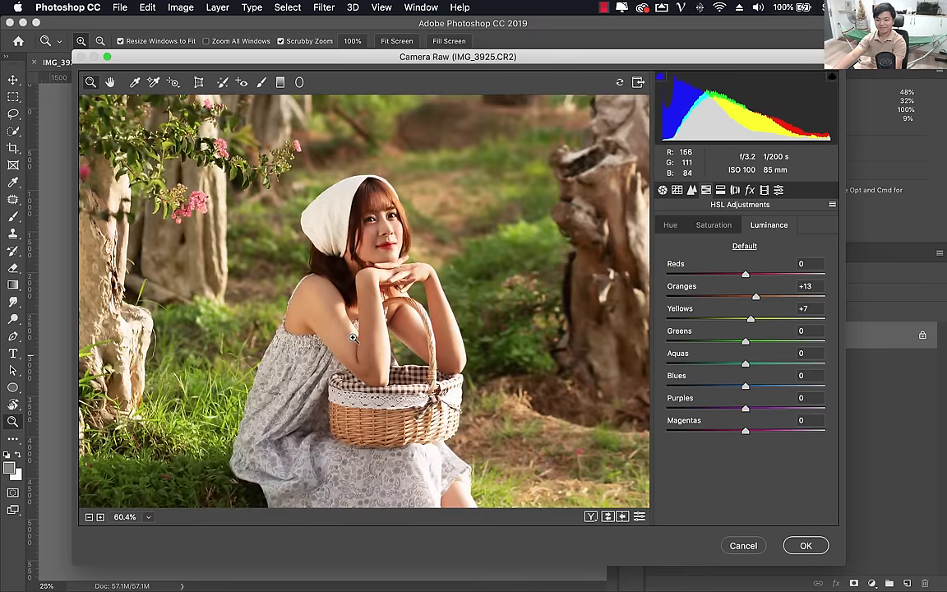
{"action": "left_click", "coordinate": [714, 225]}
{"action": "left_click", "coordinate": [667, 225]}
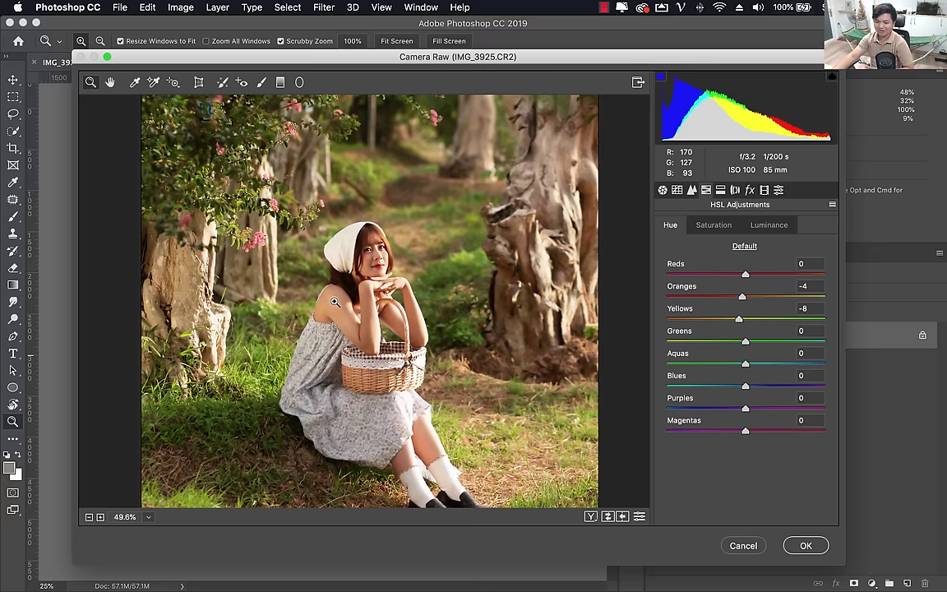
Show the HSL Hue values and zoom in on the upper part of the photo.
{"action": "left_click", "coordinate": [330, 263], "text": "alt"}
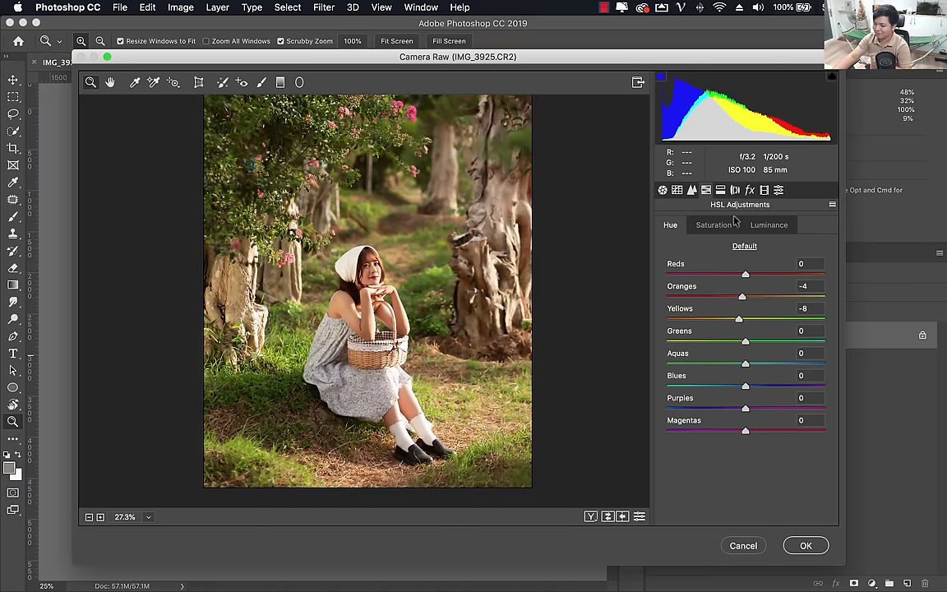
{"action": "left_click", "coordinate": [713, 225]}
{"action": "left_click", "coordinate": [671, 226]}
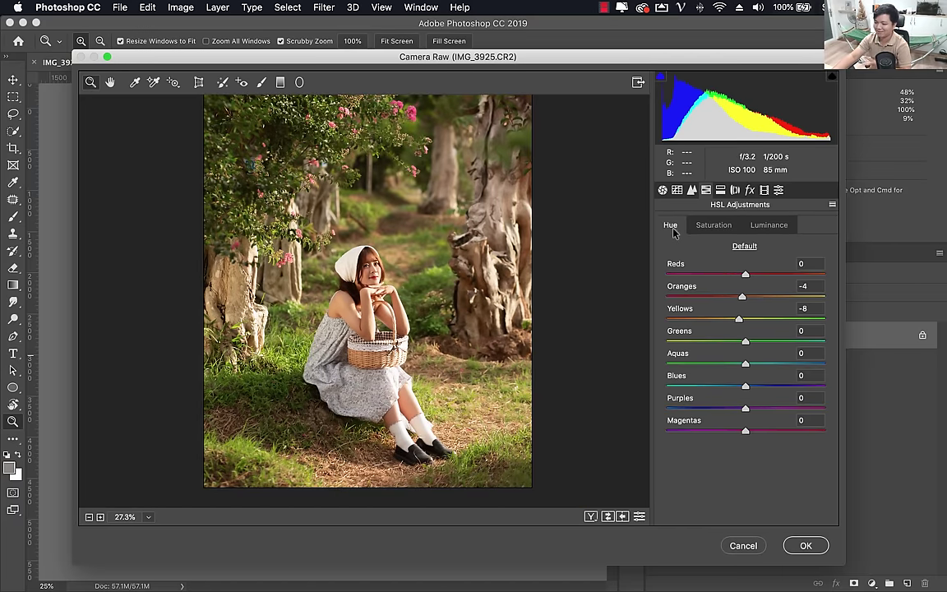
{"action": "left_click_drag", "start_coordinate": [580, 273], "coordinate": [358, 234]}
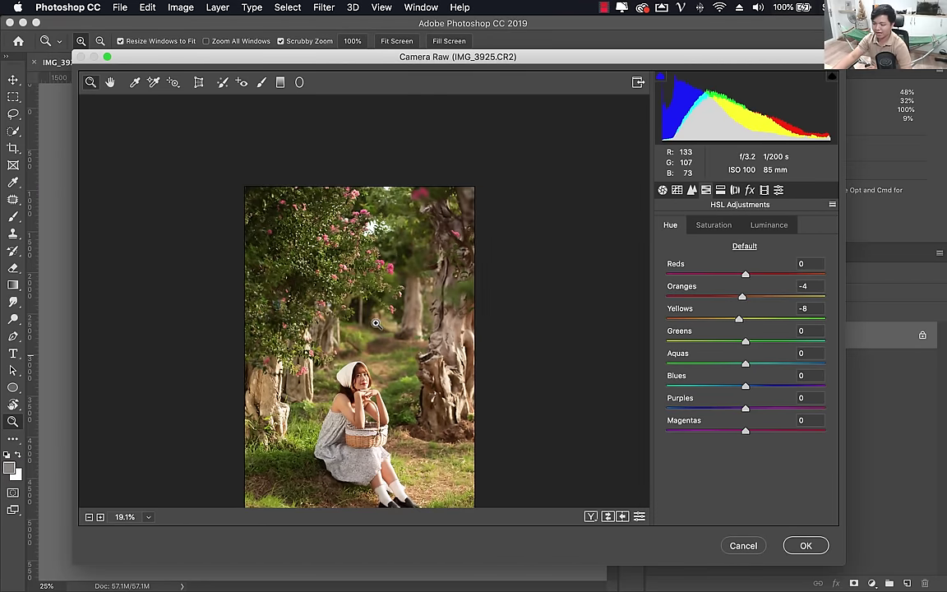
{"action": "left_click_drag", "start_coordinate": [390, 342], "coordinate": [361, 251]}
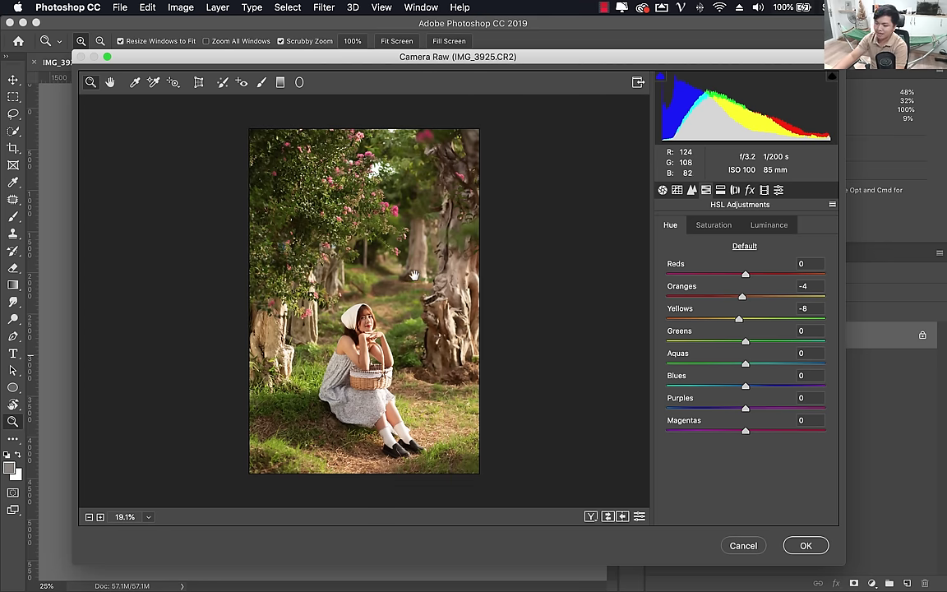
Set the Greens hue to +33 and Aquas hue to +12, then refit the photo.
{"action": "mouse_move", "coordinate": [746, 342]}
{"action": "left_mouse_down"}
{"action": "mouse_move", "coordinate": [765, 344]}
{"action": "mouse_move", "coordinate": [576, 347]}
{"action": "left_mouse_up"}
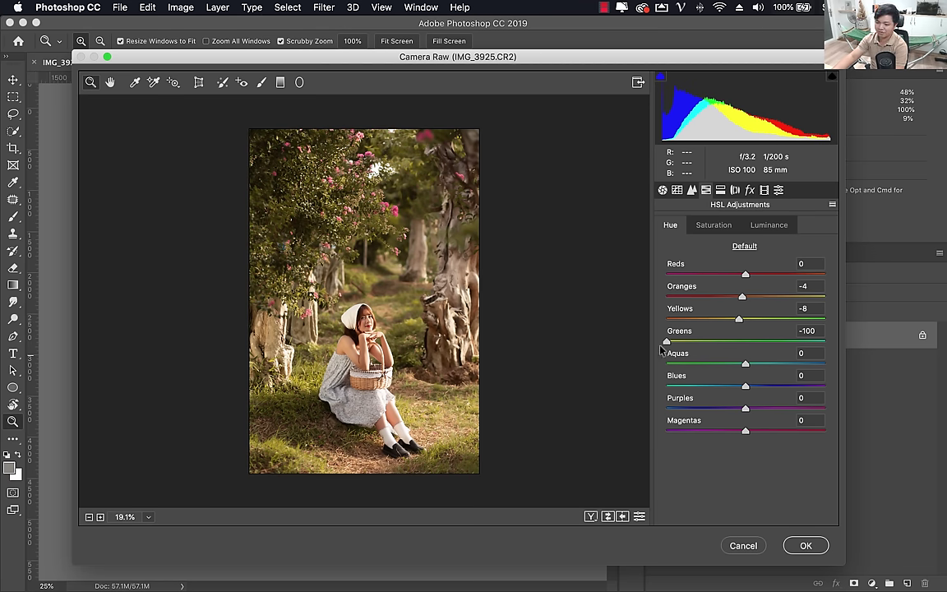
{"action": "mouse_move", "coordinate": [664, 343]}
{"action": "left_mouse_down"}
{"action": "mouse_move", "coordinate": [785, 351]}
{"action": "mouse_move", "coordinate": [755, 367]}
{"action": "left_mouse_up"}
{"action": "left_click", "coordinate": [756, 367]}
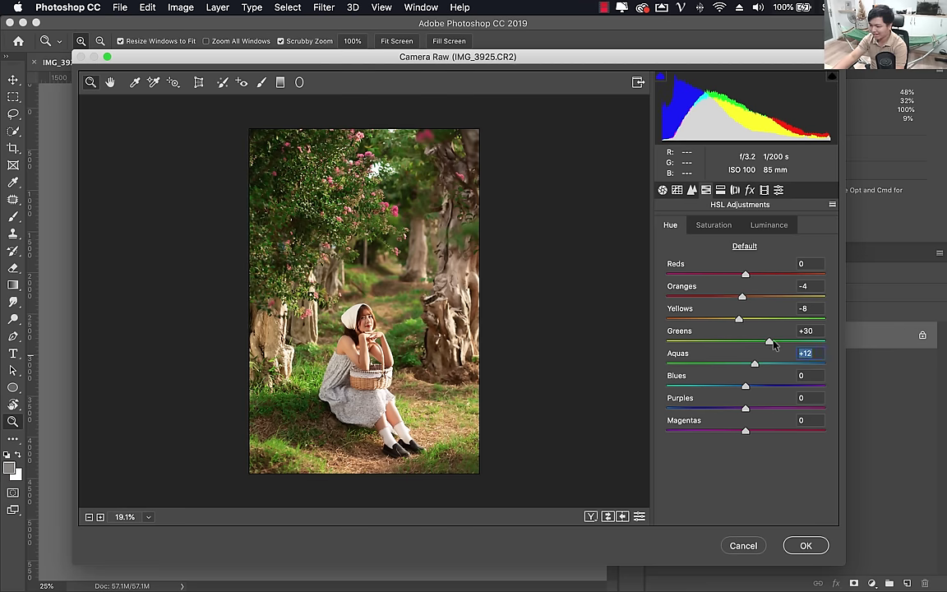
{"action": "left_click", "coordinate": [772, 342]}
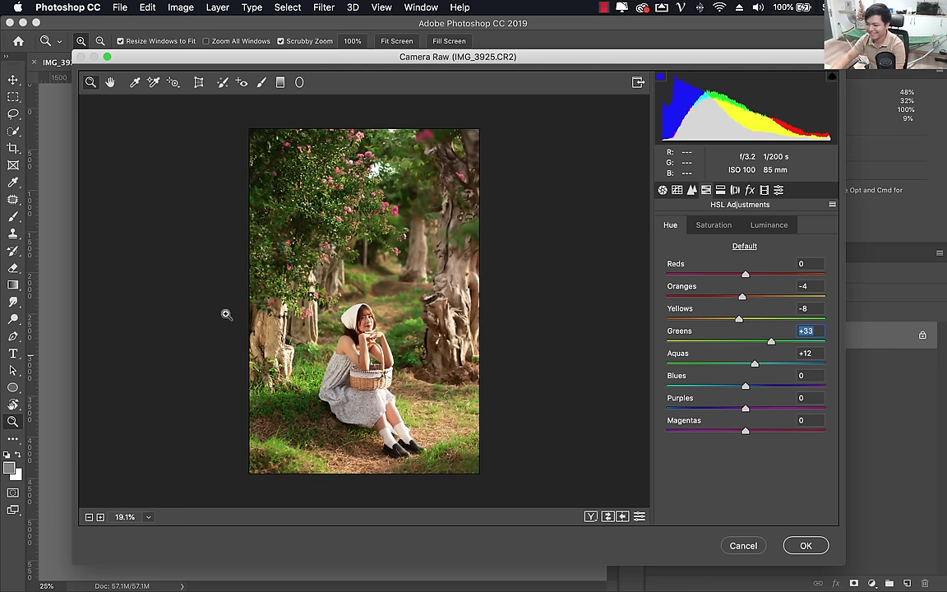
{"action": "left_click_drag", "start_coordinate": [275, 213], "coordinate": [361, 323]}
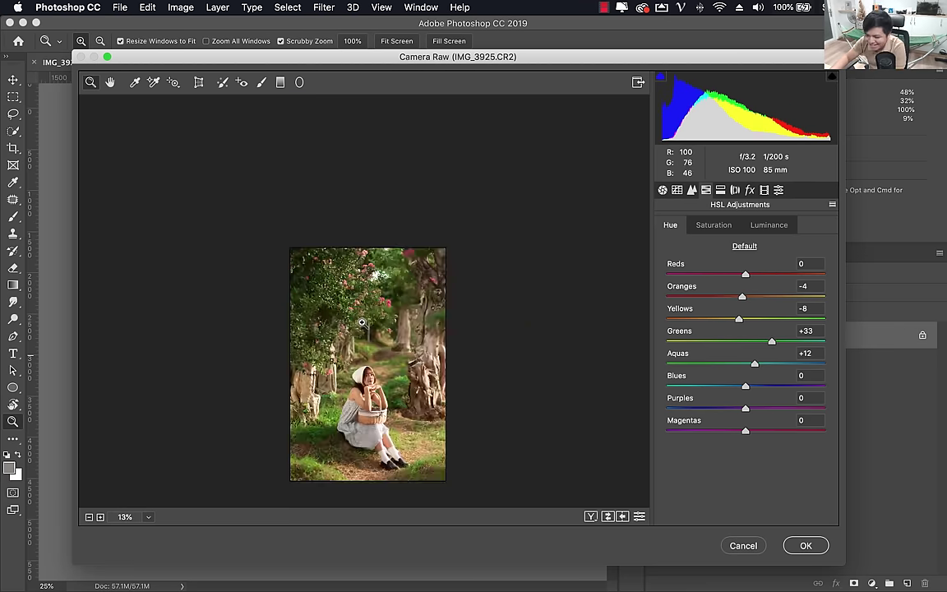
{"action": "left_click", "coordinate": [327, 291]}
{"action": "left_click", "coordinate": [339, 305]}
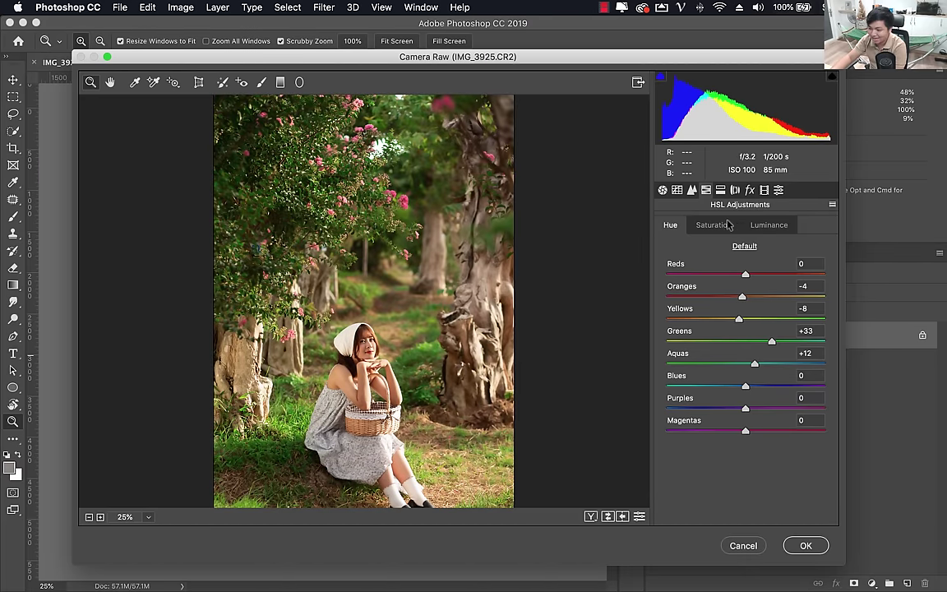
{"action": "left_click", "coordinate": [712, 225]}
Lower the Greens saturation and compare the grass with the original using the before/after preview.
{"action": "mouse_move", "coordinate": [746, 342]}
{"action": "left_mouse_down"}
{"action": "mouse_move", "coordinate": [781, 342]}
{"action": "mouse_move", "coordinate": [707, 345]}
{"action": "mouse_move", "coordinate": [783, 345]}
{"action": "mouse_move", "coordinate": [663, 348]}
{"action": "mouse_move", "coordinate": [754, 345]}
{"action": "mouse_move", "coordinate": [687, 348]}
{"action": "mouse_move", "coordinate": [713, 346]}
{"action": "left_mouse_up"}
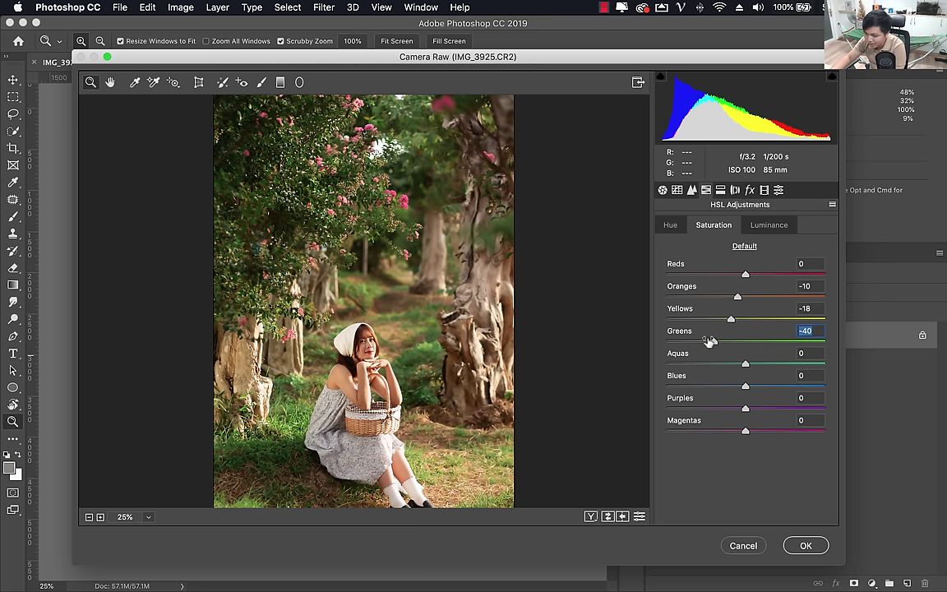
{"action": "left_click", "coordinate": [640, 516]}
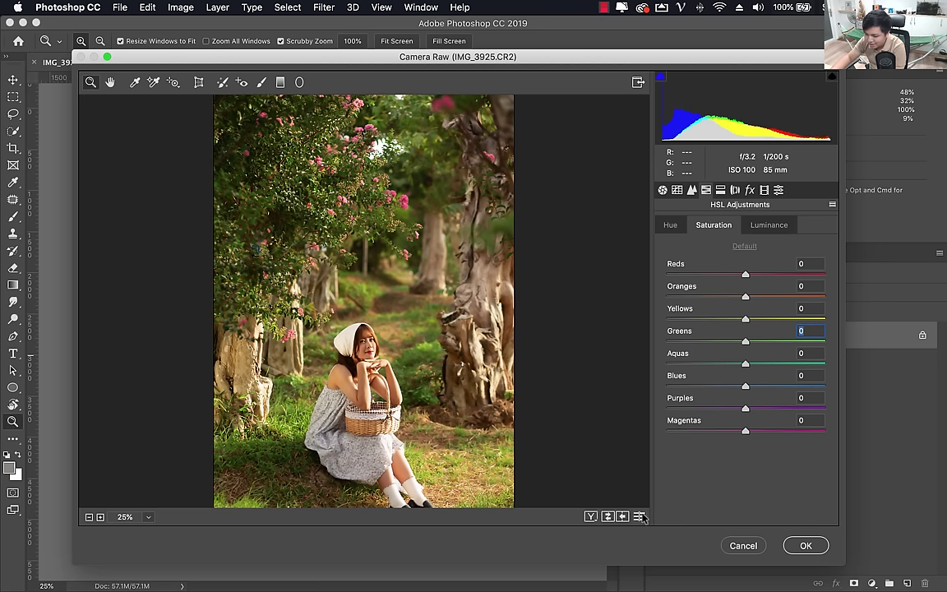
{"action": "left_click", "coordinate": [640, 516]}
{"action": "left_click", "coordinate": [640, 516]}
{"action": "key", "text": "p"}
{"action": "left_click_drag", "start_coordinate": [244, 406], "coordinate": [305, 341]}
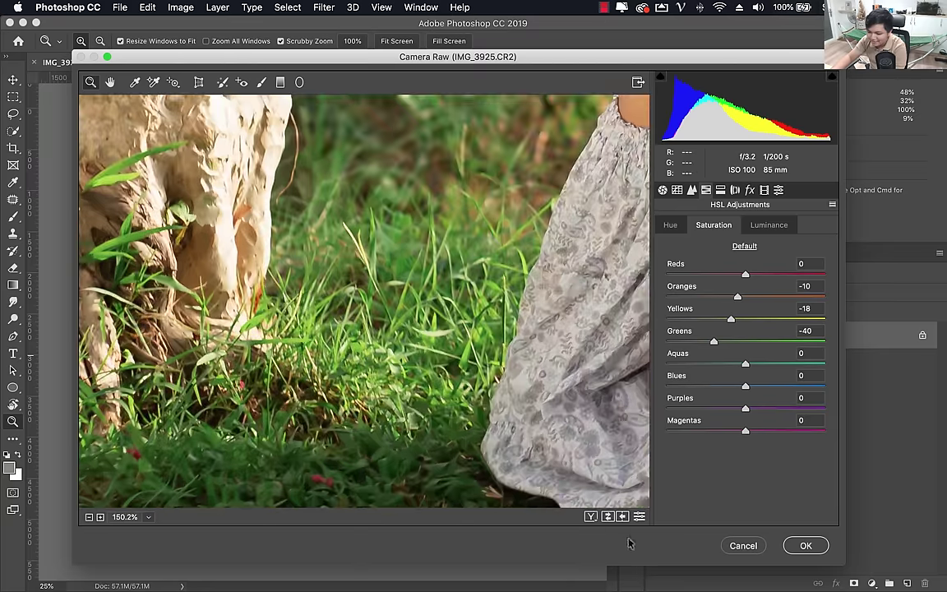
{"action": "left_click", "coordinate": [641, 520]}
{"action": "left_click", "coordinate": [640, 520]}
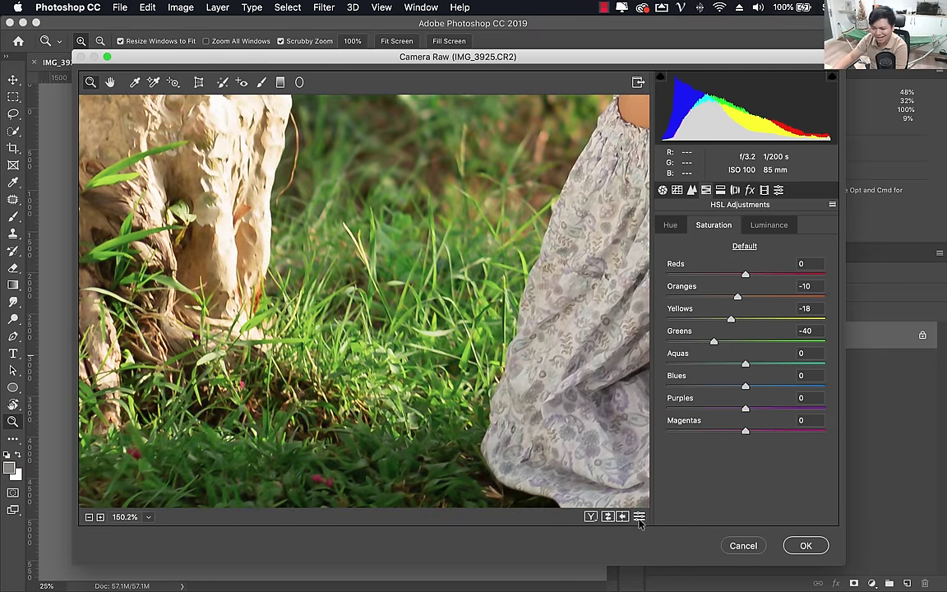
{"action": "left_click", "coordinate": [640, 520]}
{"action": "left_click", "coordinate": [640, 520]}
Refit and centre the photo, then settle Greens saturation at -38.
{"action": "key", "text": "super+0"}
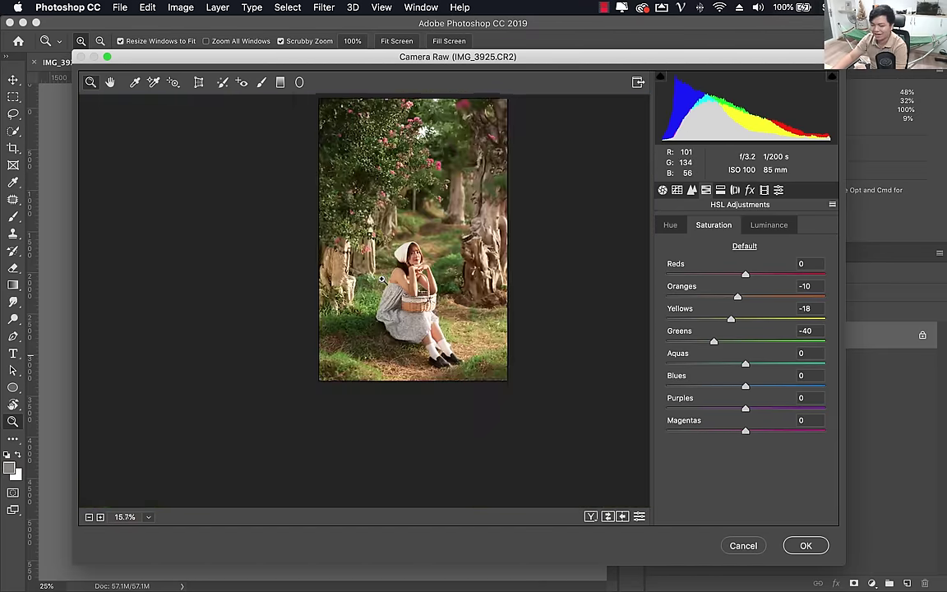
{"action": "left_click", "coordinate": [391, 248]}
{"action": "key", "text": "super+0"}
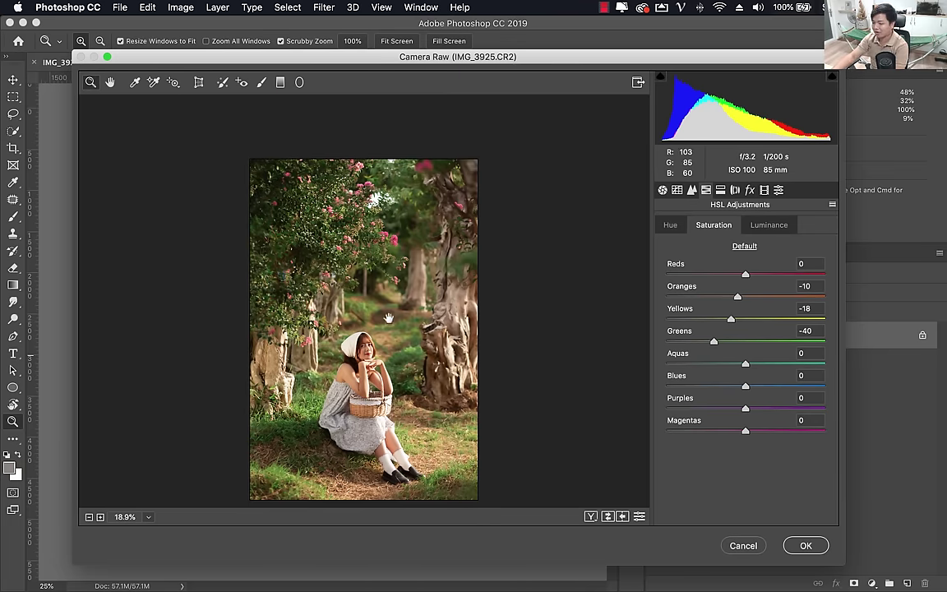
{"action": "left_click_drag", "start_coordinate": [349, 288], "coordinate": [415, 287]}
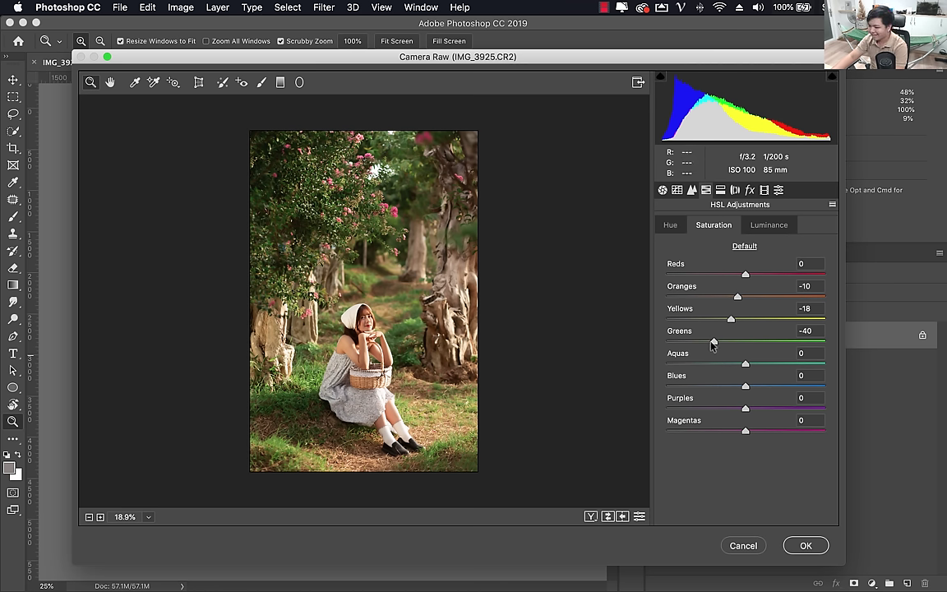
{"action": "left_click_drag", "start_coordinate": [713, 345], "coordinate": [714, 346]}
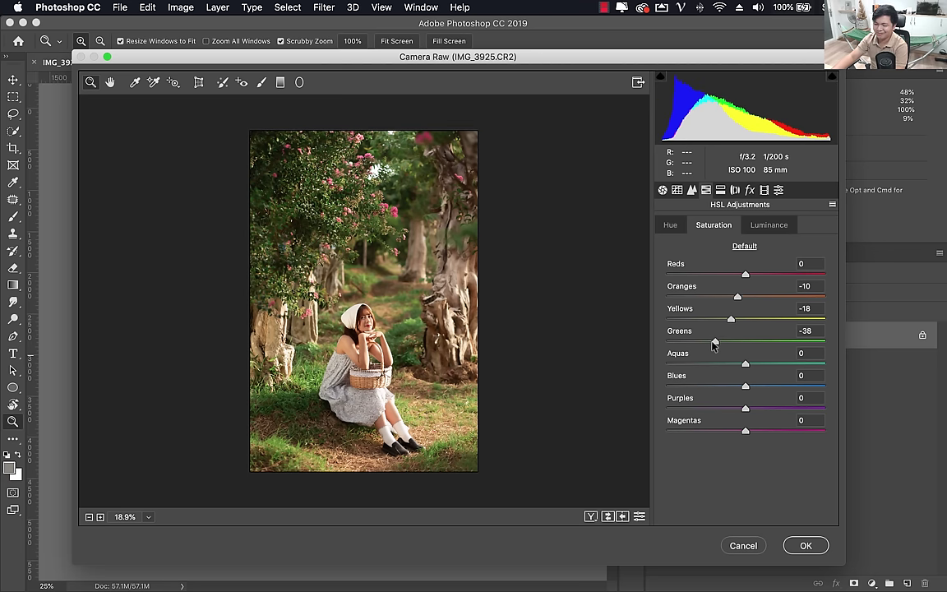
Darken the Greens luminance to -8 and review the Saturation and Hue values.
{"action": "left_click", "coordinate": [769, 225]}
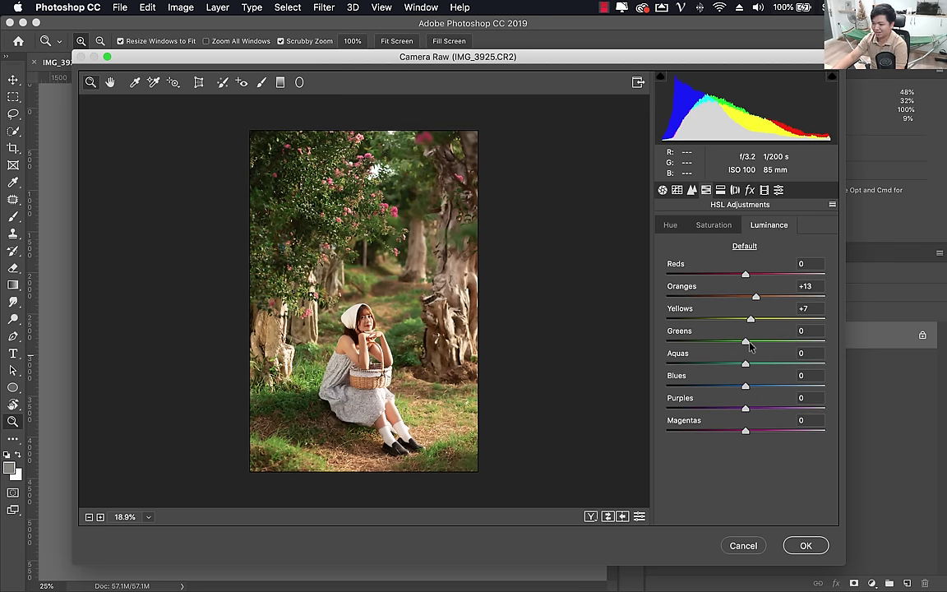
{"action": "mouse_move", "coordinate": [732, 342]}
{"action": "left_mouse_down"}
{"action": "mouse_move", "coordinate": [721, 345]}
{"action": "mouse_move", "coordinate": [734, 346]}
{"action": "left_mouse_up"}
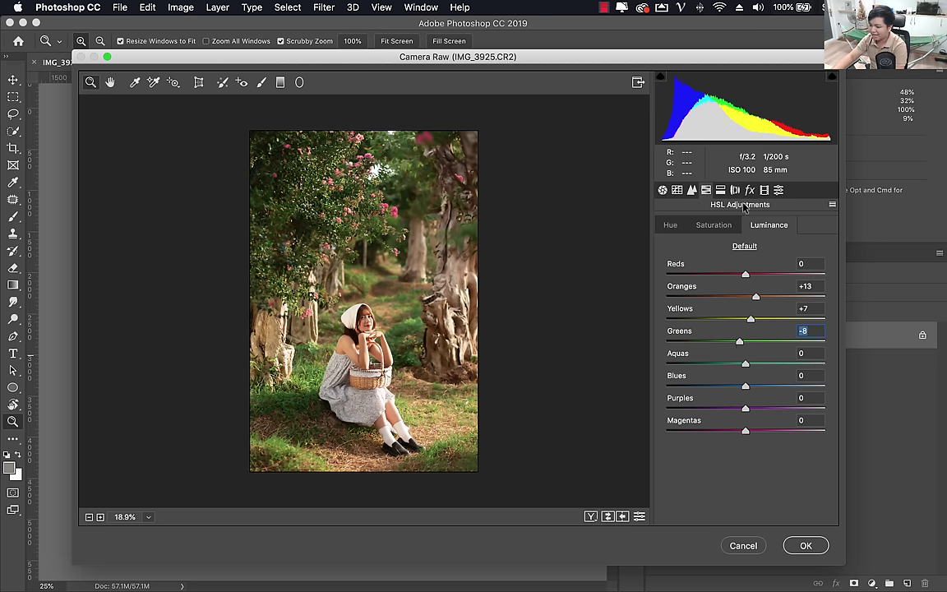
{"action": "left_click", "coordinate": [714, 224]}
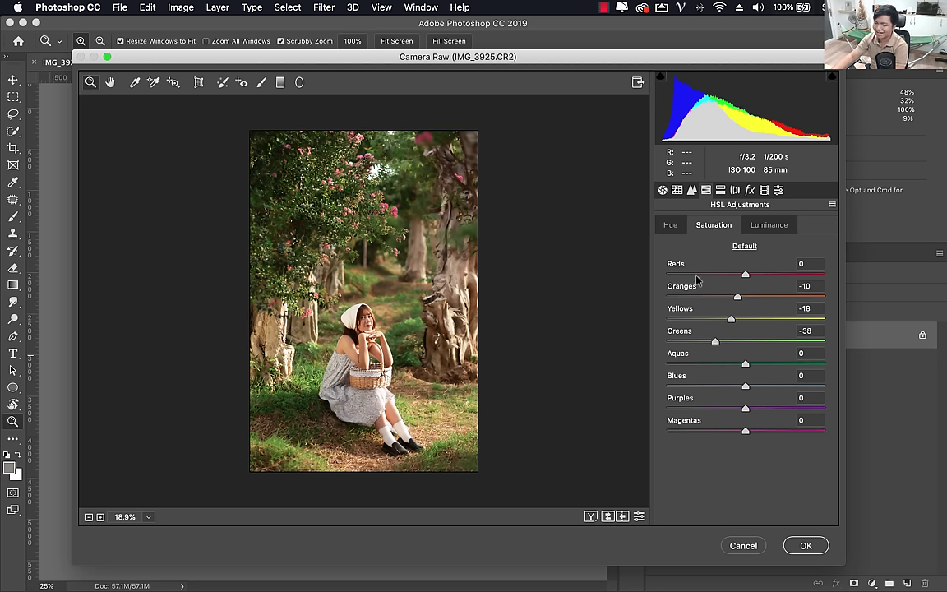
{"action": "left_click", "coordinate": [670, 226]}
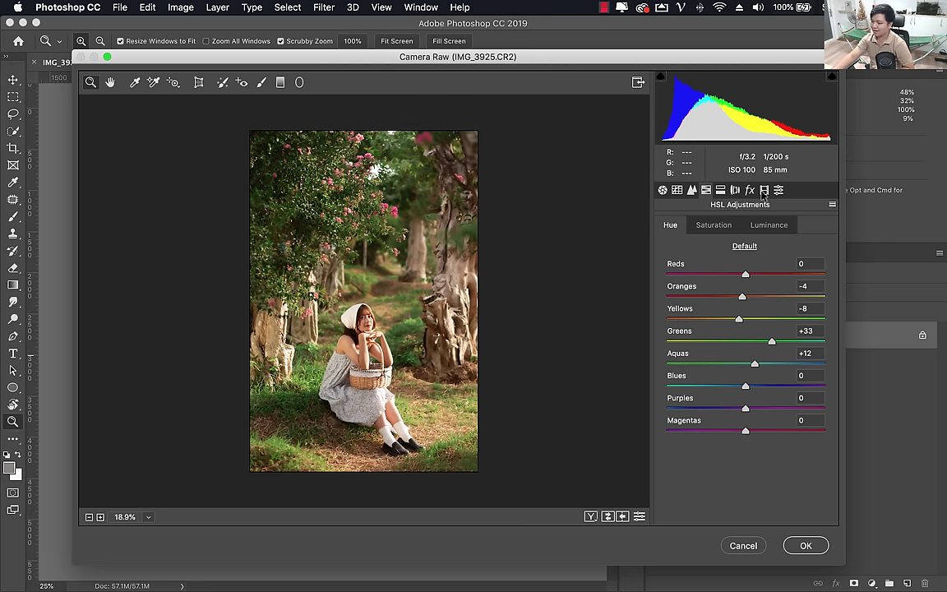
Browse the Split Toning and Lens Corrections panels, ending back on the Basic panel.
{"action": "left_click", "coordinate": [734, 190]}
{"action": "left_click", "coordinate": [720, 190]}
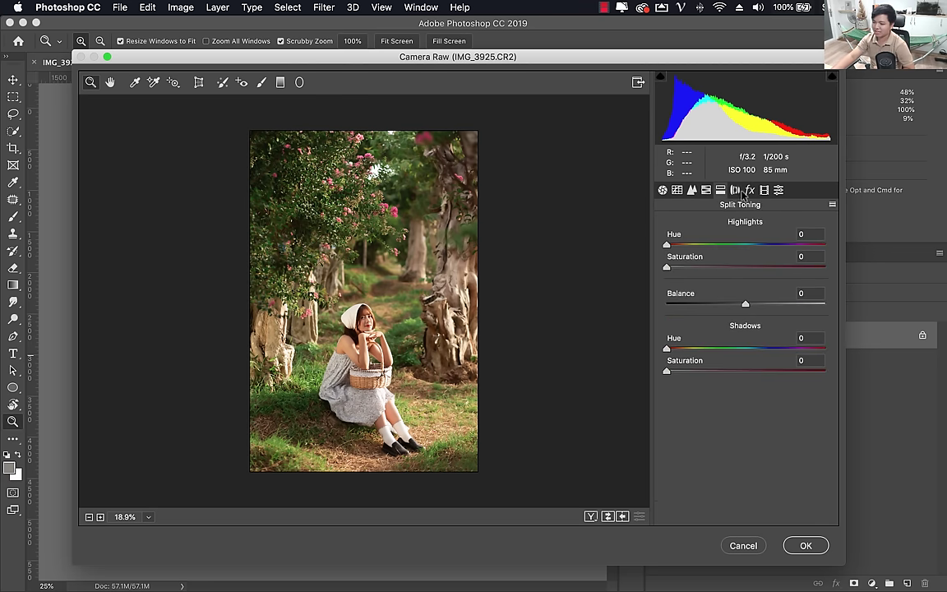
{"action": "left_click", "coordinate": [735, 190]}
{"action": "left_click", "coordinate": [748, 190]}
{"action": "left_click", "coordinate": [720, 190]}
{"action": "left_click", "coordinate": [706, 190]}
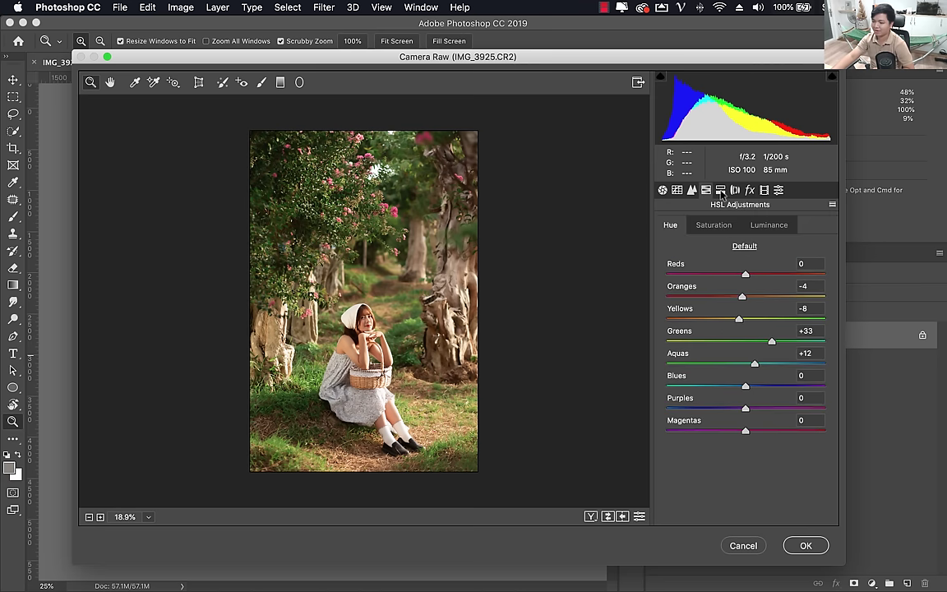
{"action": "left_click", "coordinate": [720, 190]}
{"action": "left_click", "coordinate": [735, 190]}
{"action": "left_click", "coordinate": [664, 191]}
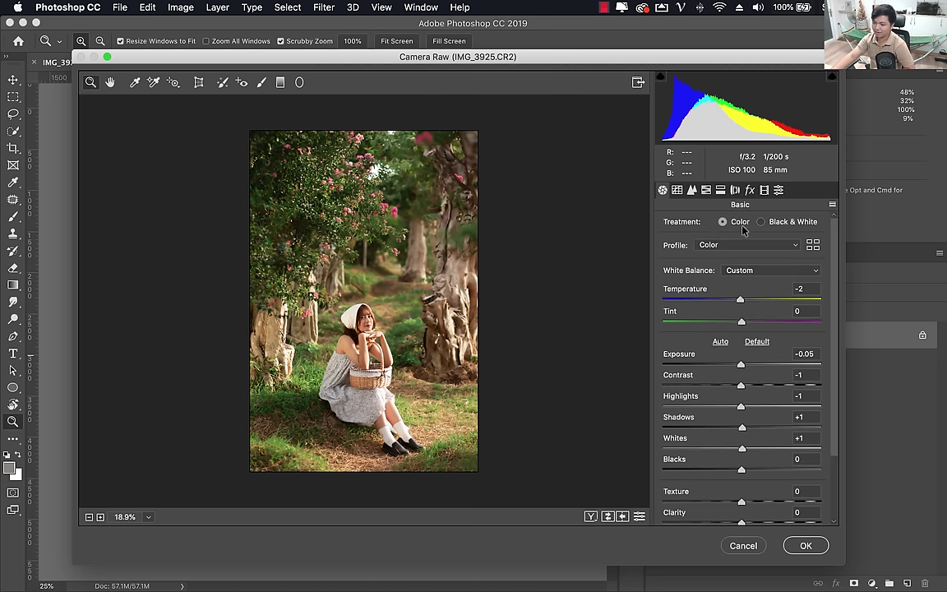
{"action": "left_click", "coordinate": [720, 190]}
{"action": "left_click", "coordinate": [749, 190]}
{"action": "left_click", "coordinate": [735, 190]}
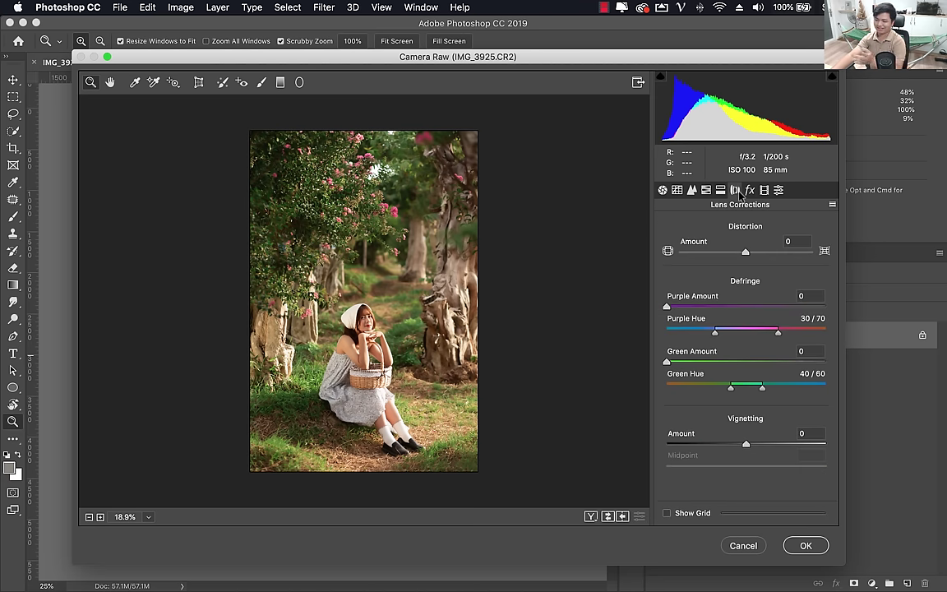
{"action": "left_click", "coordinate": [663, 190]}
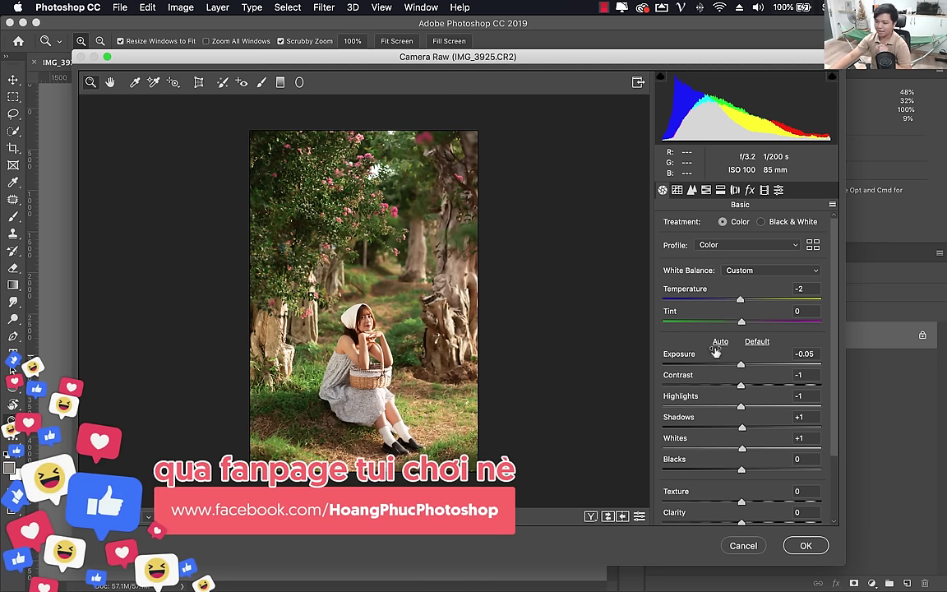
Set Contrast +5, Highlights -35, Shadows +34, Texture +13, Dehaze +9, and Exposure +0.15.
{"action": "scroll", "coordinate": [712, 362], "scroll_direction": "down", "scroll_amount": 5}
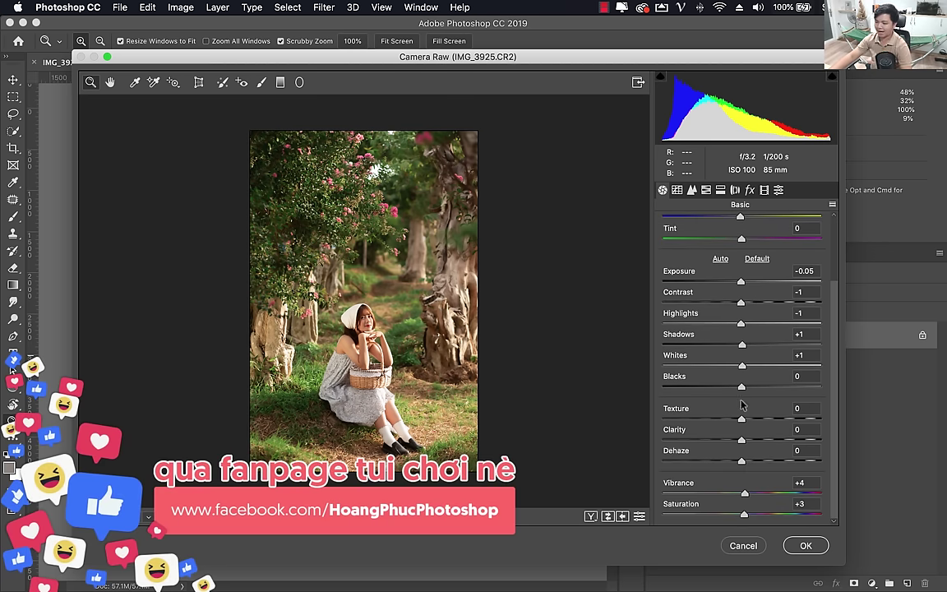
{"action": "left_click_drag", "start_coordinate": [740, 302], "coordinate": [714, 324]}
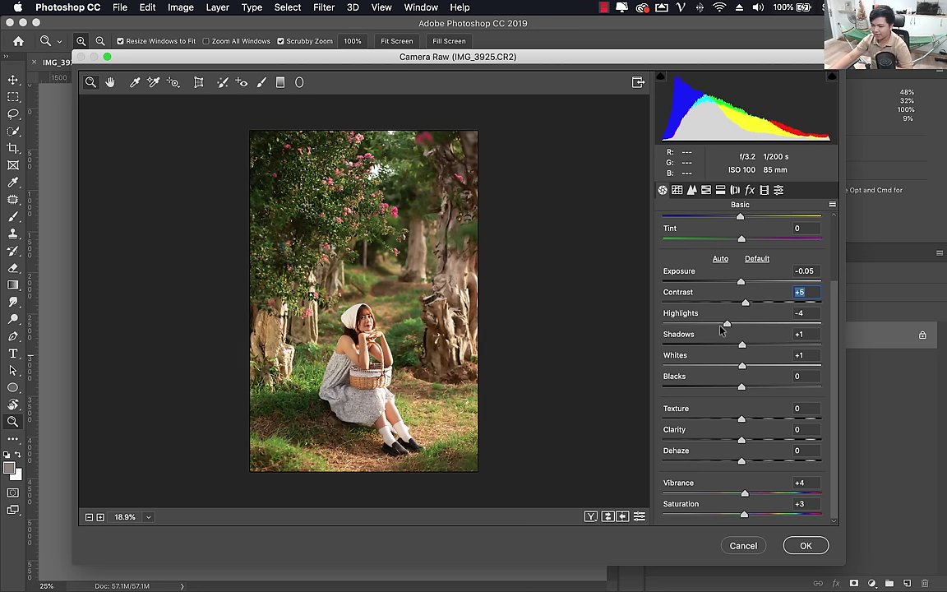
{"action": "left_click", "coordinate": [768, 346]}
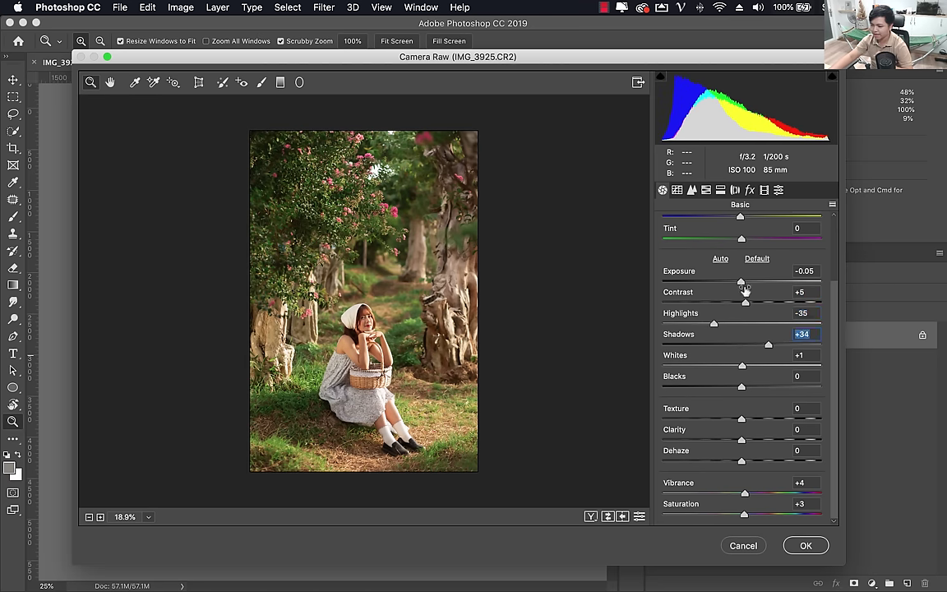
{"action": "left_click_drag", "start_coordinate": [742, 283], "coordinate": [747, 282]}
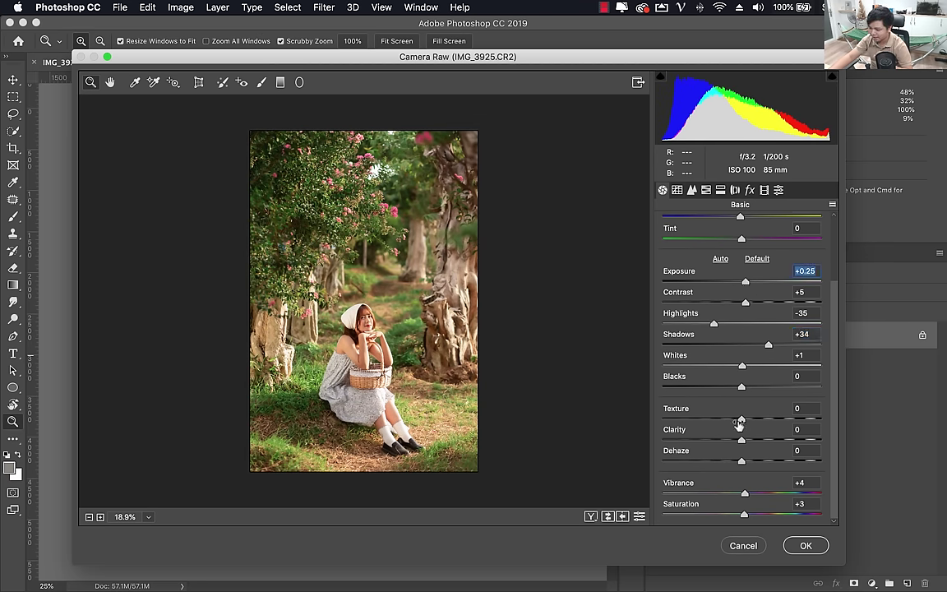
{"action": "left_click_drag", "start_coordinate": [741, 421], "coordinate": [752, 421]}
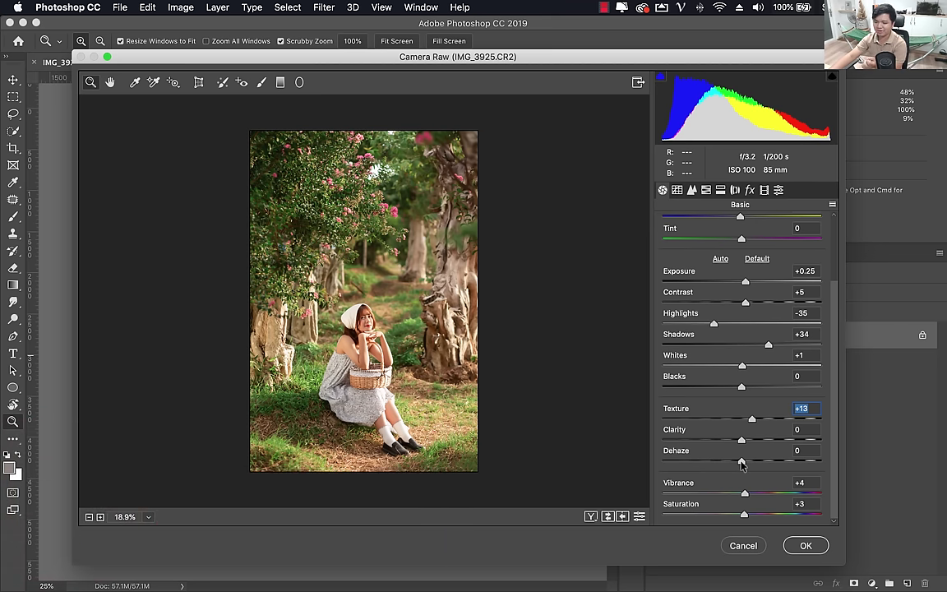
{"action": "left_click_drag", "start_coordinate": [741, 462], "coordinate": [748, 462]}
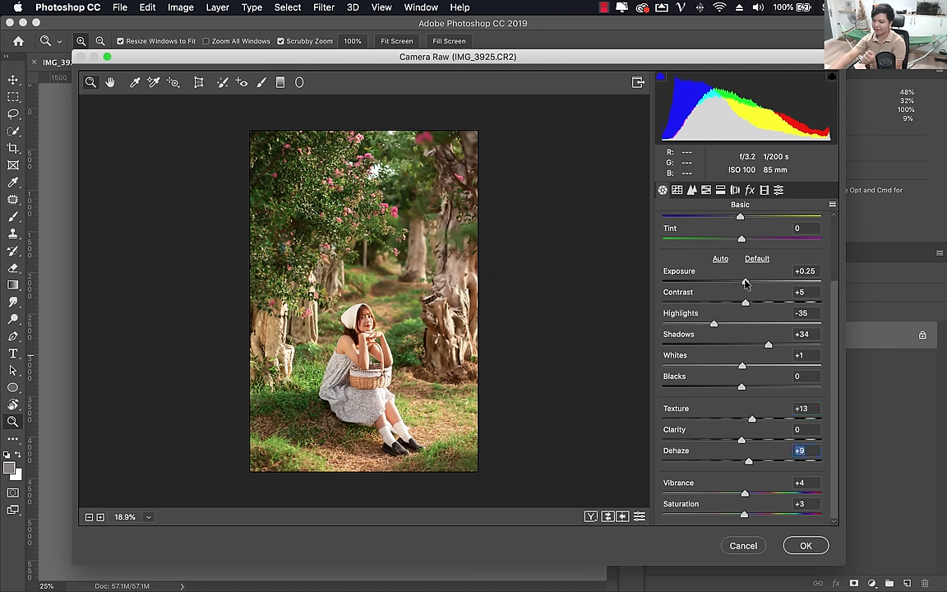
{"action": "left_click_drag", "start_coordinate": [745, 283], "coordinate": [744, 284]}
Toggle between default and edited settings to compare the colour grade.
{"action": "left_click", "coordinate": [640, 518]}
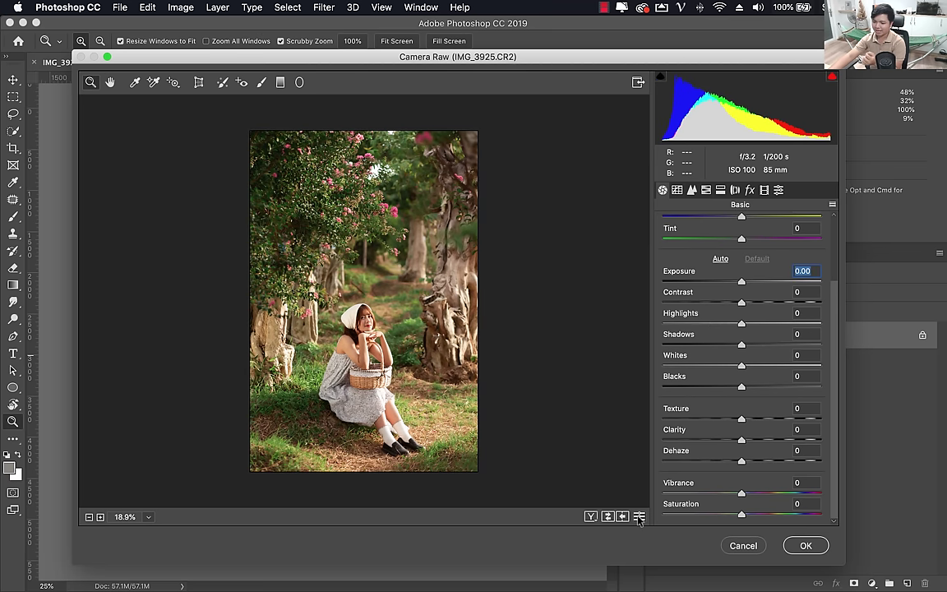
{"action": "left_click", "coordinate": [640, 518]}
{"action": "left_click", "coordinate": [639, 518]}
{"action": "left_click", "coordinate": [640, 518]}
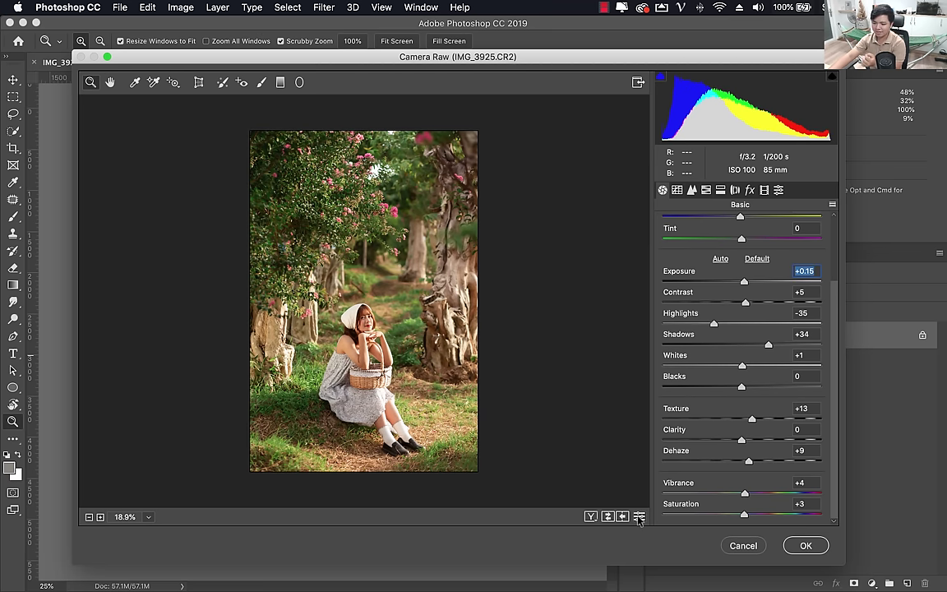
Zoom to 50% on the girl and pan, then bring up the Graduated Filter settings.
{"action": "left_click_drag", "start_coordinate": [314, 335], "coordinate": [331, 248]}
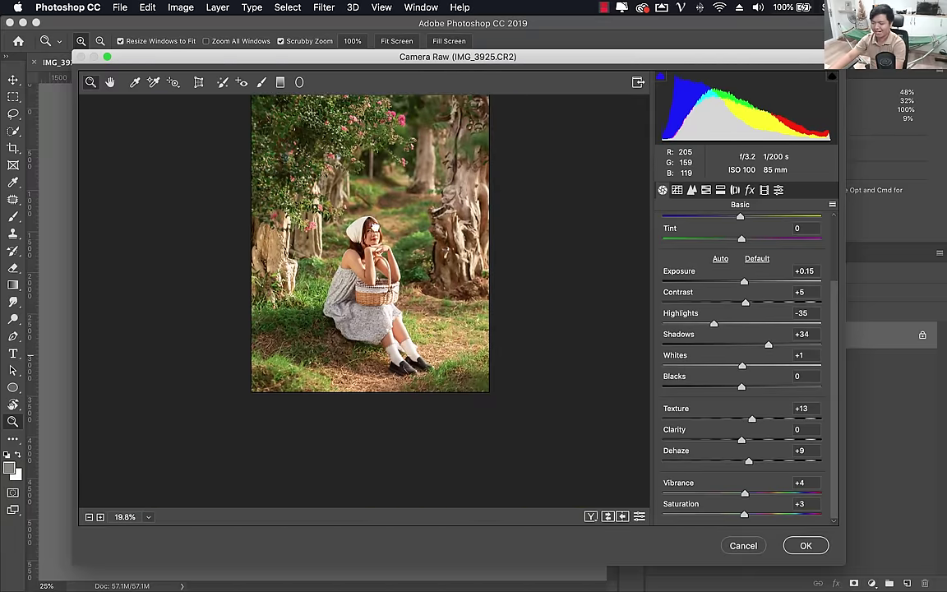
{"action": "left_click_drag", "start_coordinate": [330, 247], "coordinate": [387, 304]}
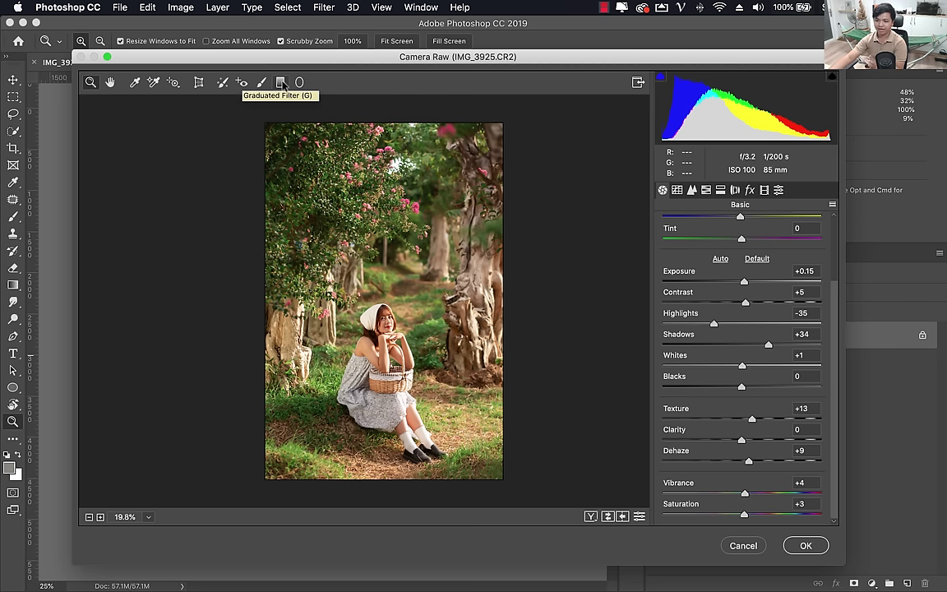
{"action": "left_click", "coordinate": [281, 82]}
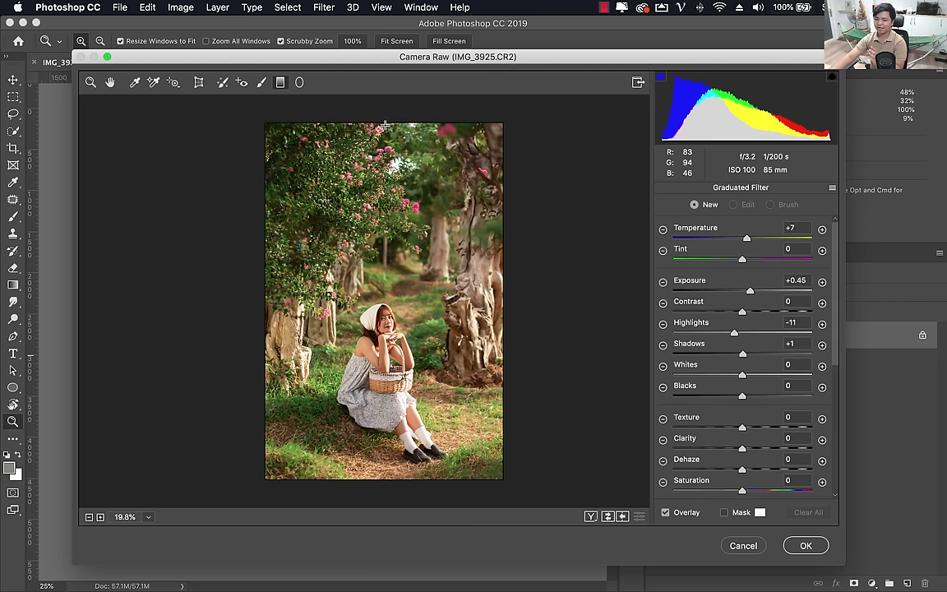
Draw and tilt a trial graduated filter from the top edge, then delete it.
{"action": "left_click_drag", "start_coordinate": [386, 125], "coordinate": [384, 283]}
{"action": "left_click_drag", "start_coordinate": [383, 239], "coordinate": [387, 235]}
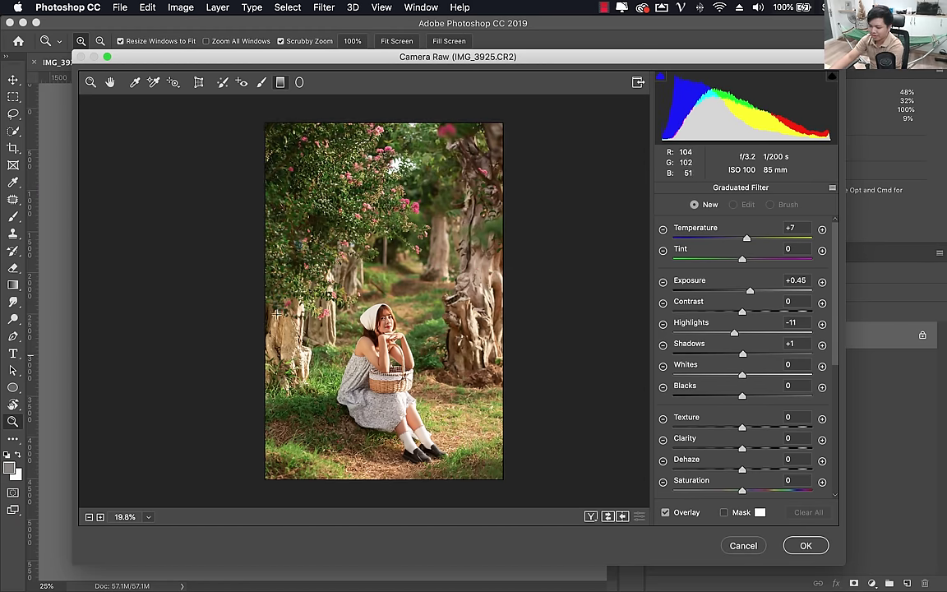
{"action": "mouse_move", "coordinate": [258, 361]}
{"action": "left_mouse_down"}
{"action": "mouse_move", "coordinate": [243, 327]}
{"action": "mouse_move", "coordinate": [457, 227]}
{"action": "mouse_move", "coordinate": [421, 207]}
{"action": "left_mouse_up"}
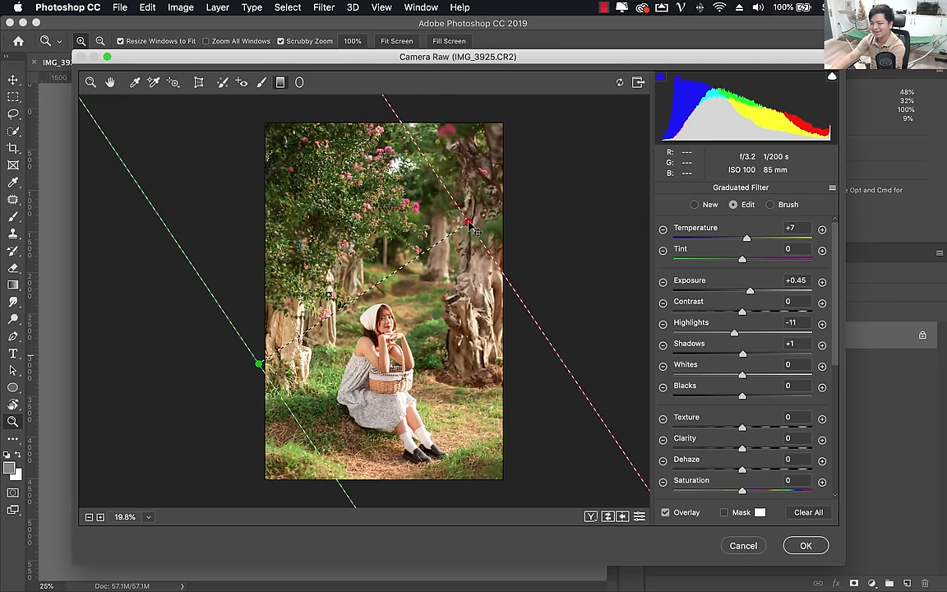
{"action": "key", "text": "Delete"}
Draw a trial radial filter over the upper-left foliage, delete it, and return to Basic.
{"action": "left_click", "coordinate": [301, 86]}
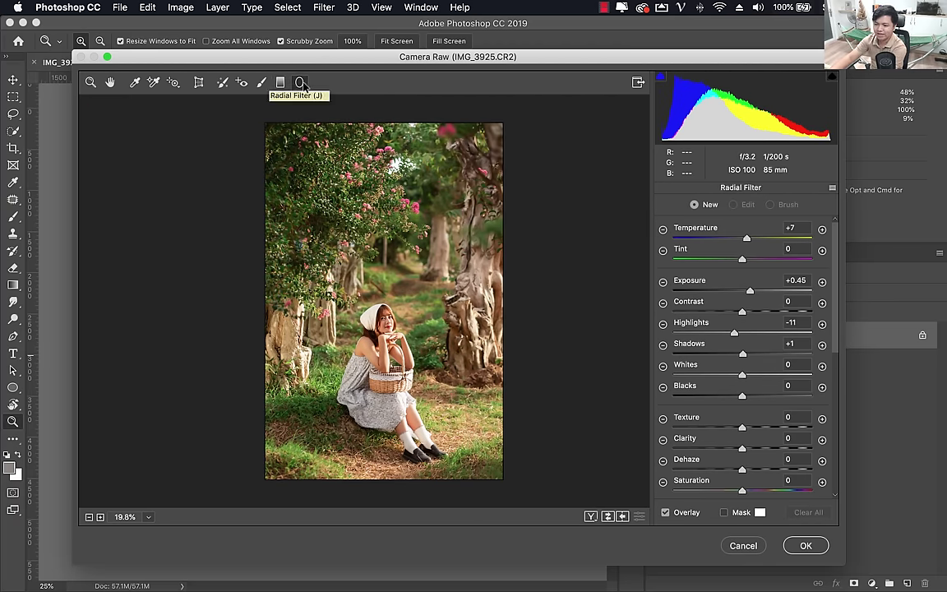
{"action": "mouse_move", "coordinate": [349, 239]}
{"action": "left_mouse_down"}
{"action": "mouse_move", "coordinate": [413, 310]}
{"action": "mouse_move", "coordinate": [292, 308]}
{"action": "left_mouse_up"}
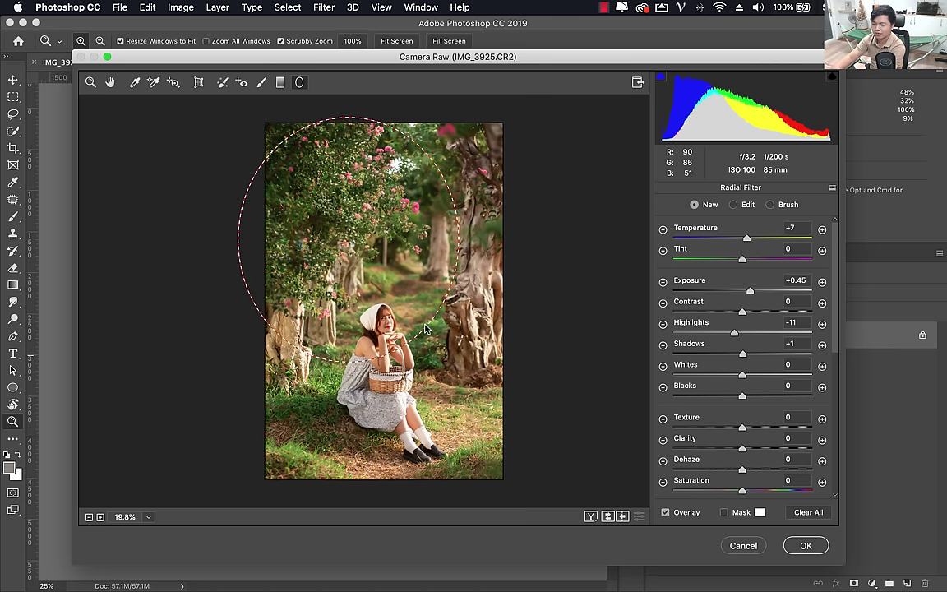
{"action": "key", "text": "Delete"}
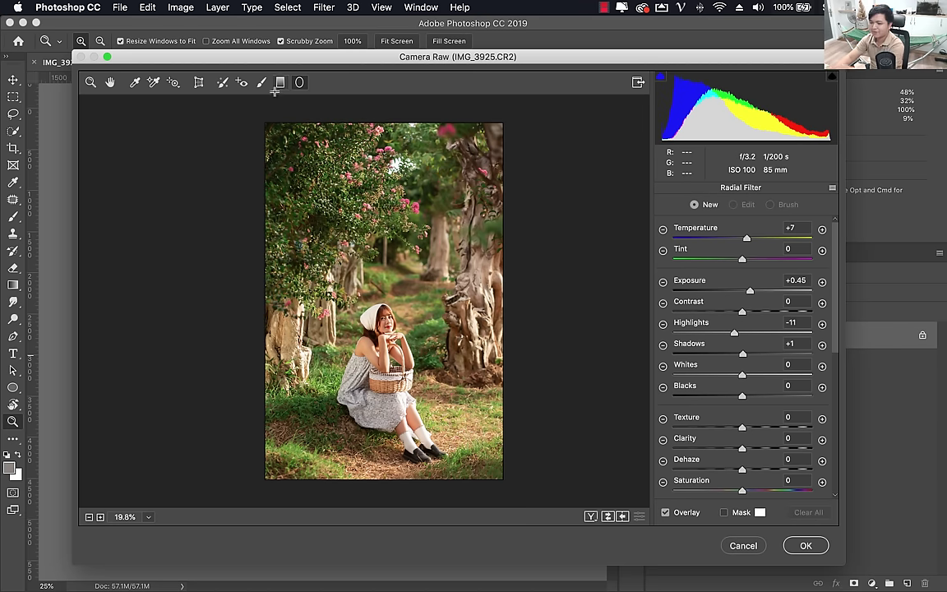
{"action": "left_click", "coordinate": [279, 82]}
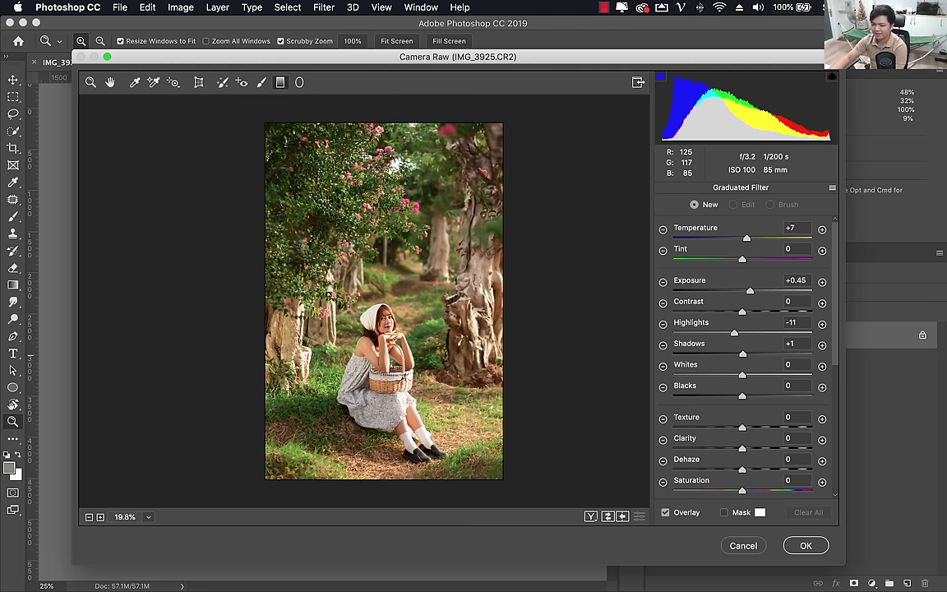
{"action": "left_click", "coordinate": [110, 83]}
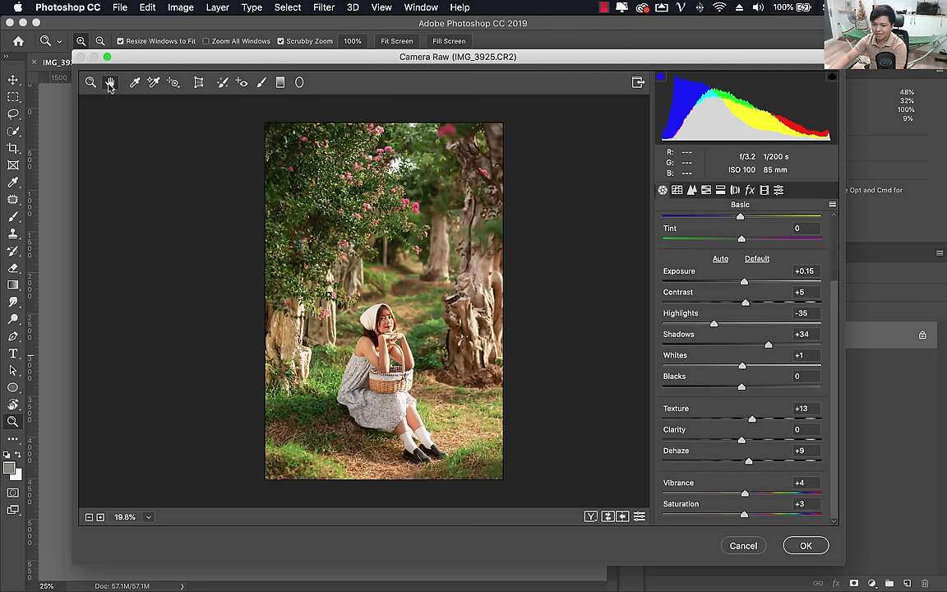
Set the graduated filter's Highlights, Shadows, Exposure and Temperature all to 0.
{"action": "left_click", "coordinate": [280, 83]}
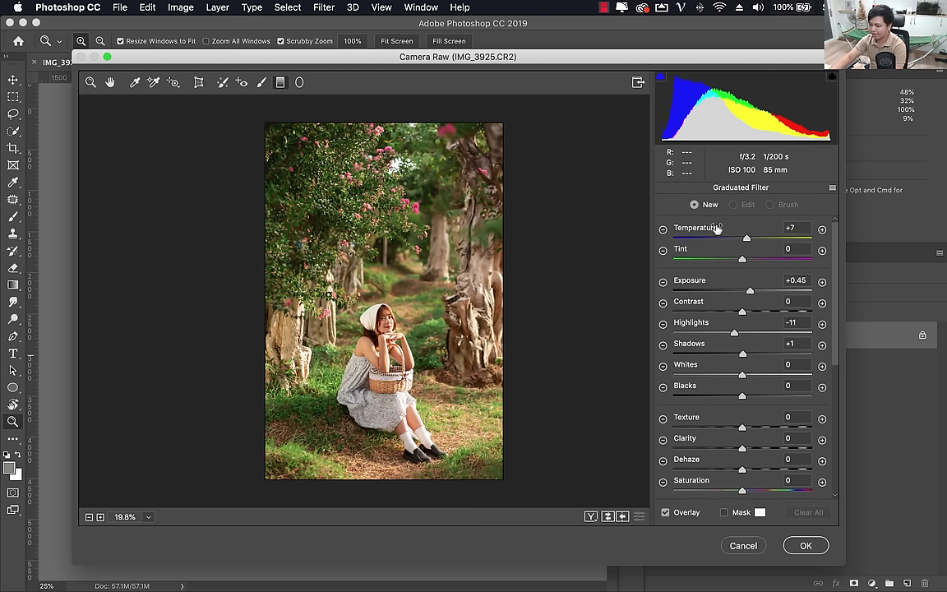
{"action": "left_click", "coordinate": [745, 293]}
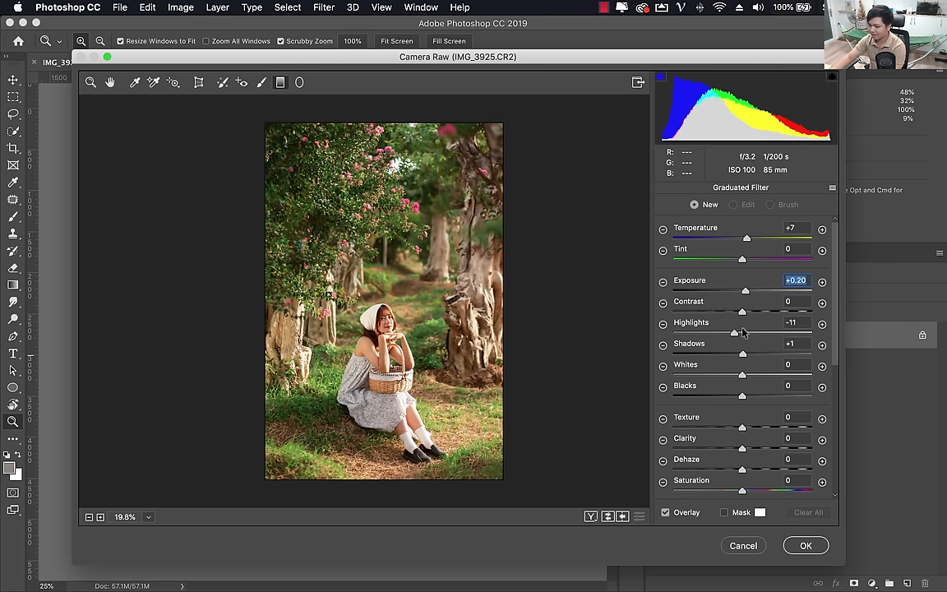
{"action": "left_click", "coordinate": [809, 323]}
{"action": "type", "text": "0"}
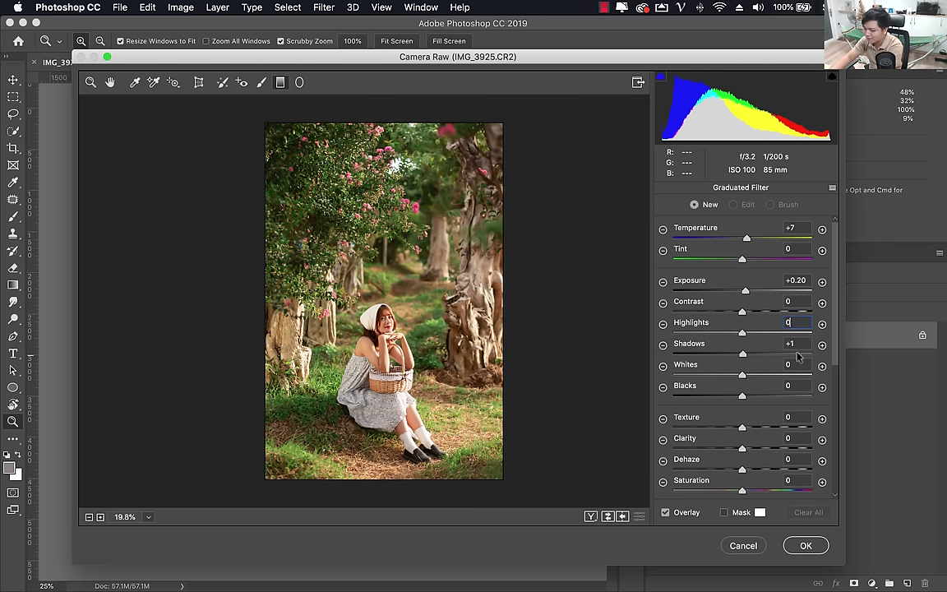
{"action": "key", "text": "Tab"}
{"action": "type", "text": "0"}
{"action": "key", "text": "shift+Tab"}
{"action": "key", "text": "shift+Tab"}
{"action": "key", "text": "shift+Tab"}
{"action": "type", "text": "0"}
{"action": "key", "text": "shift+Tab"}
{"action": "key", "text": "shift+Tab"}
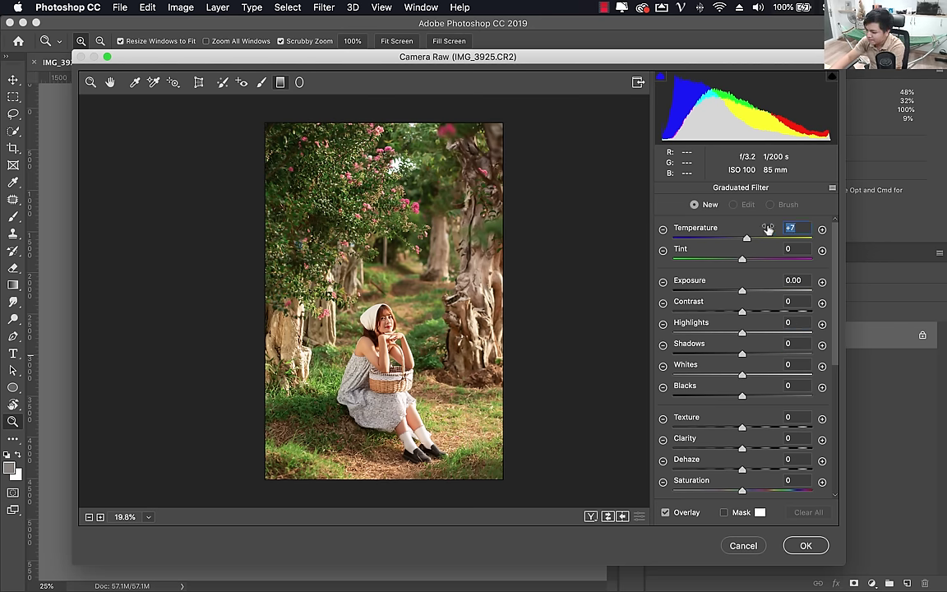
{"action": "type", "text": "0"}
Check the Basic panel, then return to the Graduated Filter tool with G.
{"action": "scroll", "coordinate": [832, 252], "scroll_direction": "down", "scroll_amount": 5}
{"action": "scroll", "coordinate": [832, 252], "scroll_direction": "down", "scroll_amount": 5}
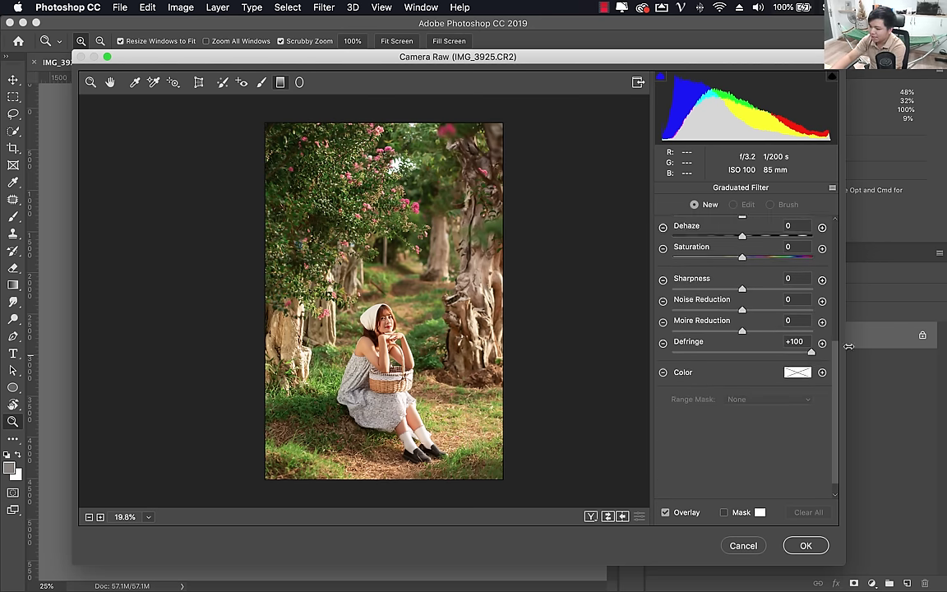
{"action": "scroll", "coordinate": [831, 252], "scroll_direction": "up", "scroll_amount": 10}
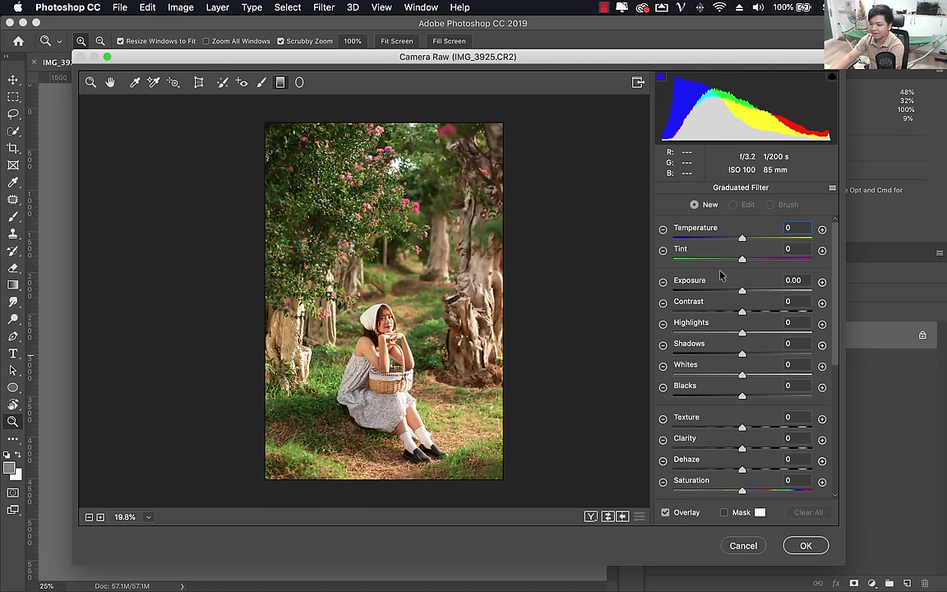
{"action": "left_click", "coordinate": [111, 83]}
{"action": "scroll", "coordinate": [783, 403], "scroll_direction": "up", "scroll_amount": 2}
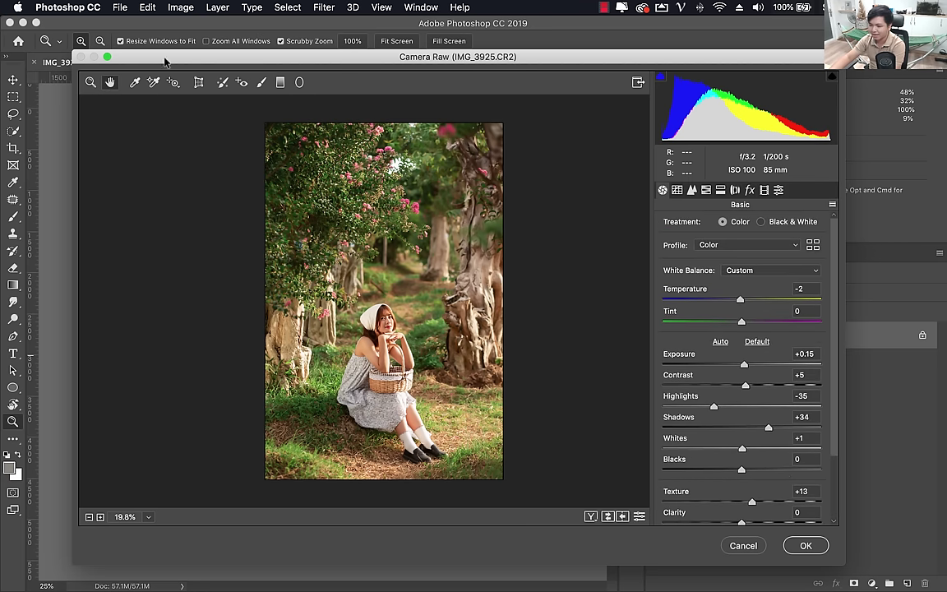
{"action": "key", "text": "g"}
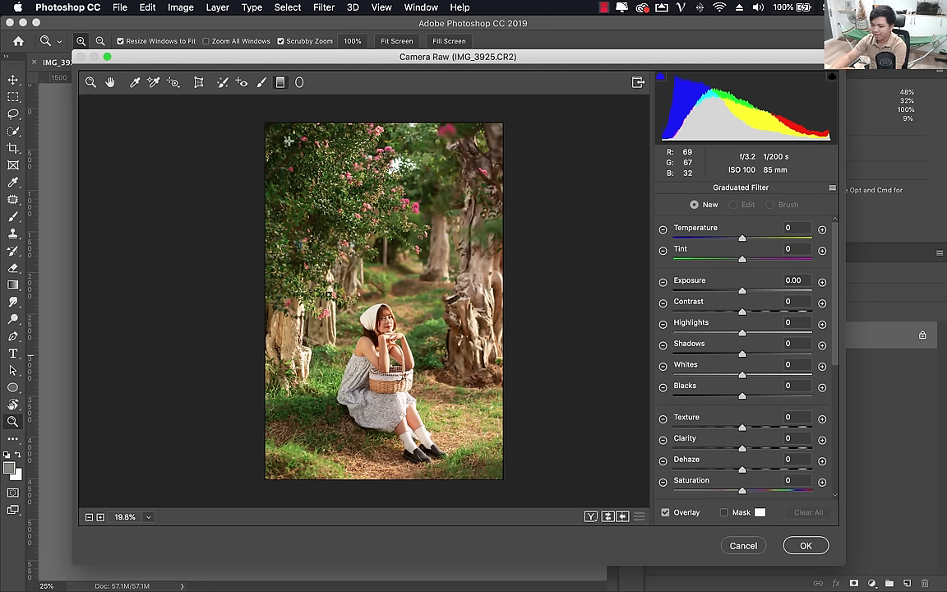
Draw a top-to-middle graduated filter that brightens the top, with Shadows +50 and a shortened fade.
{"action": "left_click_drag", "start_coordinate": [384, 121], "coordinate": [386, 269]}
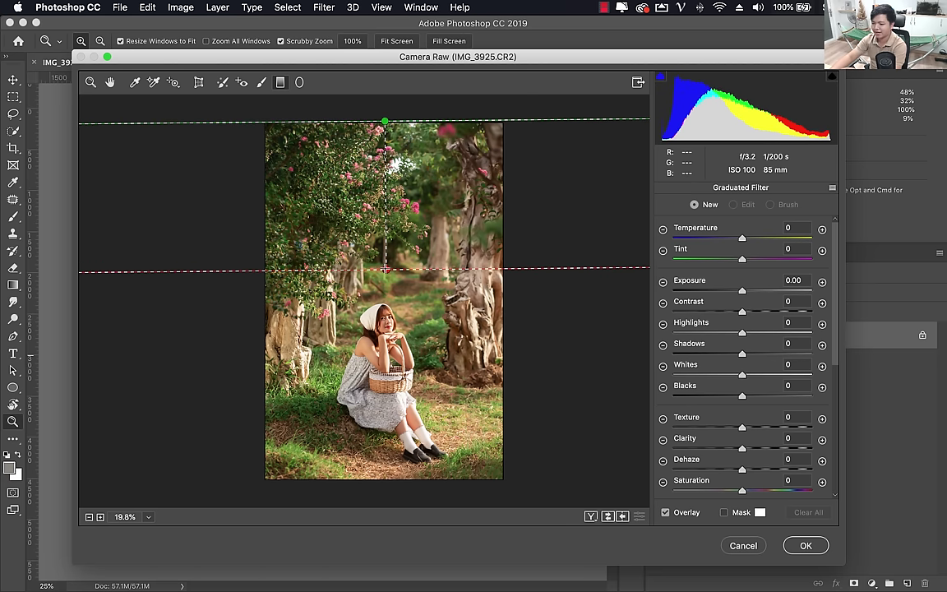
{"action": "mouse_move", "coordinate": [745, 296]}
{"action": "left_mouse_down"}
{"action": "mouse_move", "coordinate": [756, 296]}
{"action": "mouse_move", "coordinate": [749, 293]}
{"action": "left_mouse_up"}
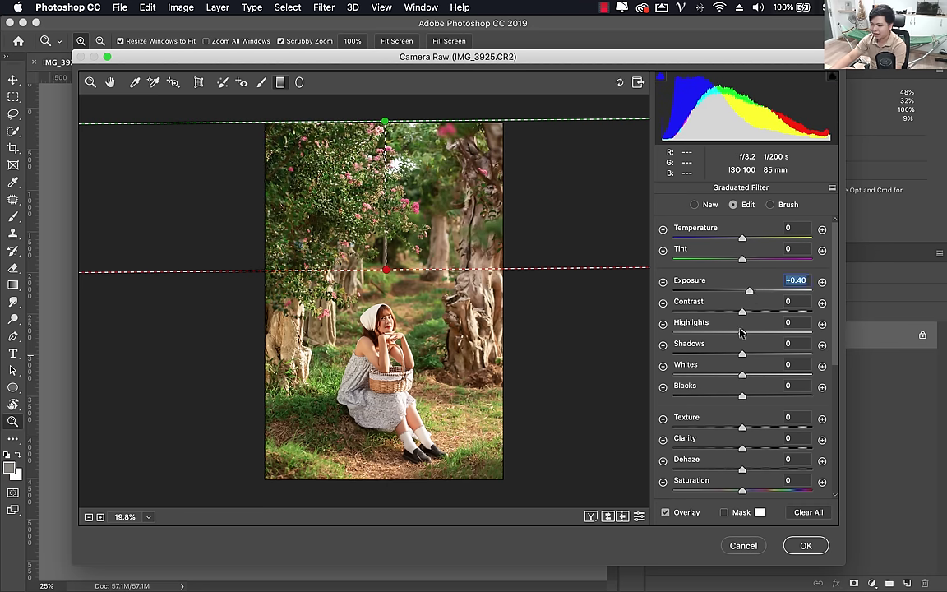
{"action": "left_click", "coordinate": [777, 354]}
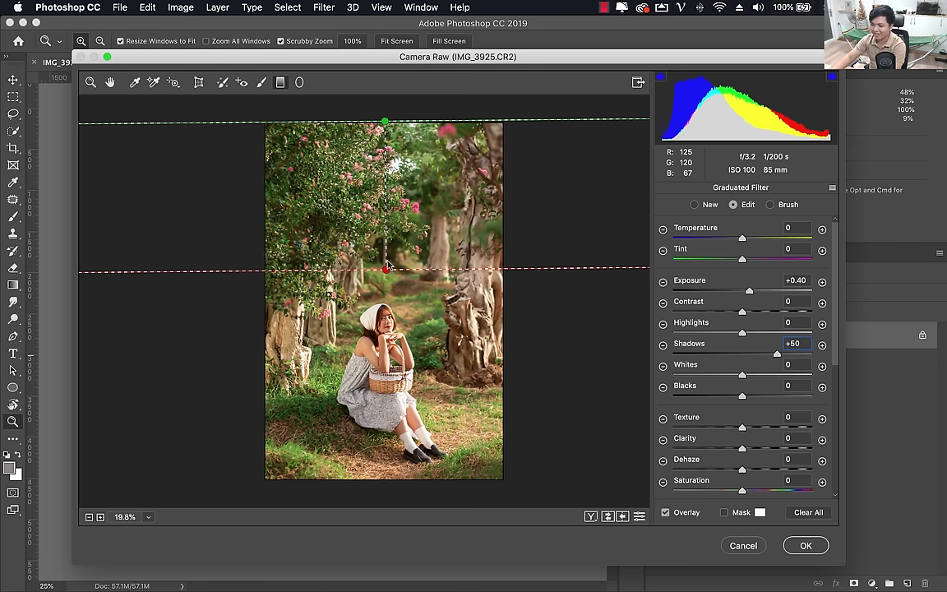
{"action": "mouse_move", "coordinate": [385, 270]}
{"action": "left_mouse_down"}
{"action": "mouse_move", "coordinate": [383, 167]}
{"action": "mouse_move", "coordinate": [385, 281]}
{"action": "left_mouse_up"}
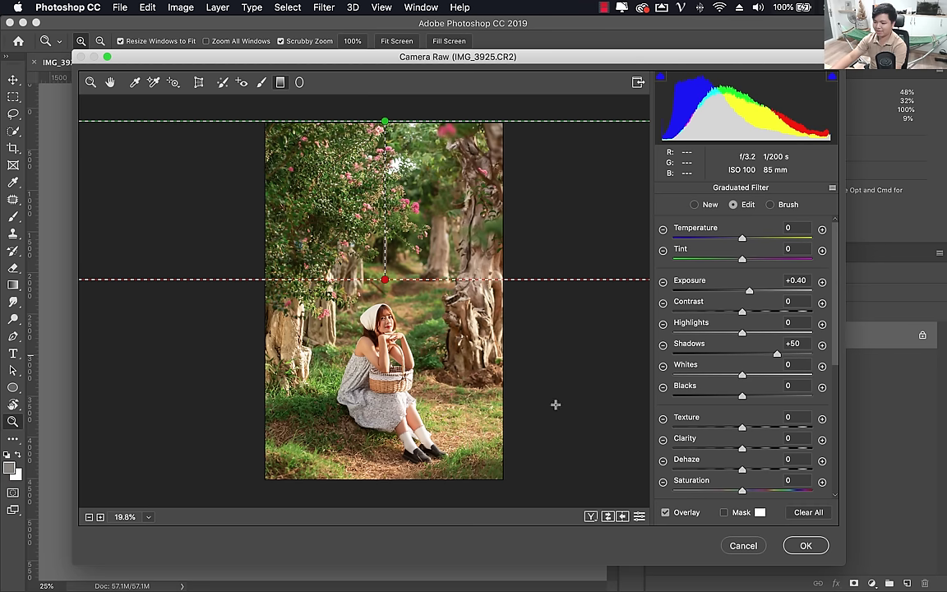
{"action": "left_click", "coordinate": [110, 82]}
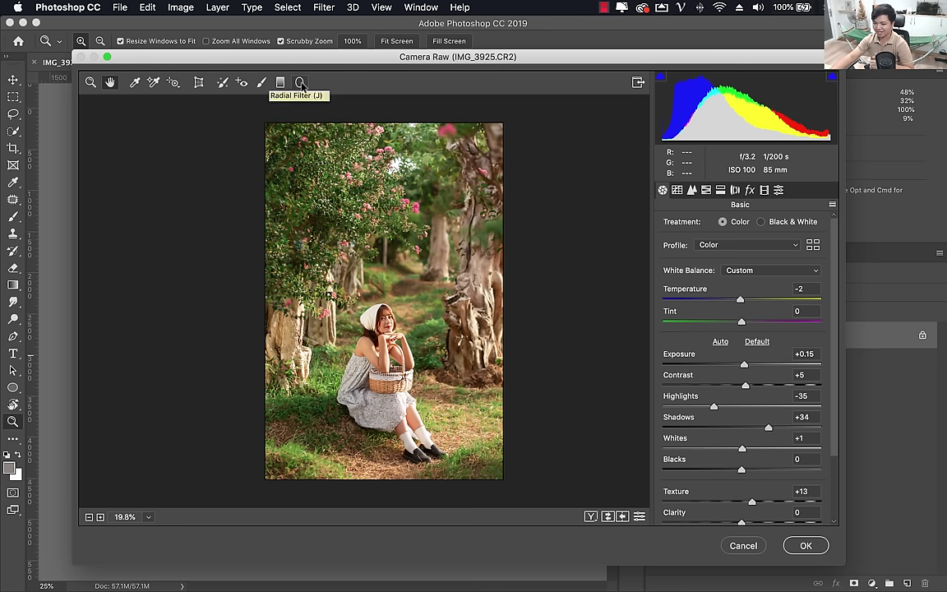
Set up a radial filter with Shadows +15 and draw its ellipse over the girl.
{"action": "left_click", "coordinate": [301, 83]}
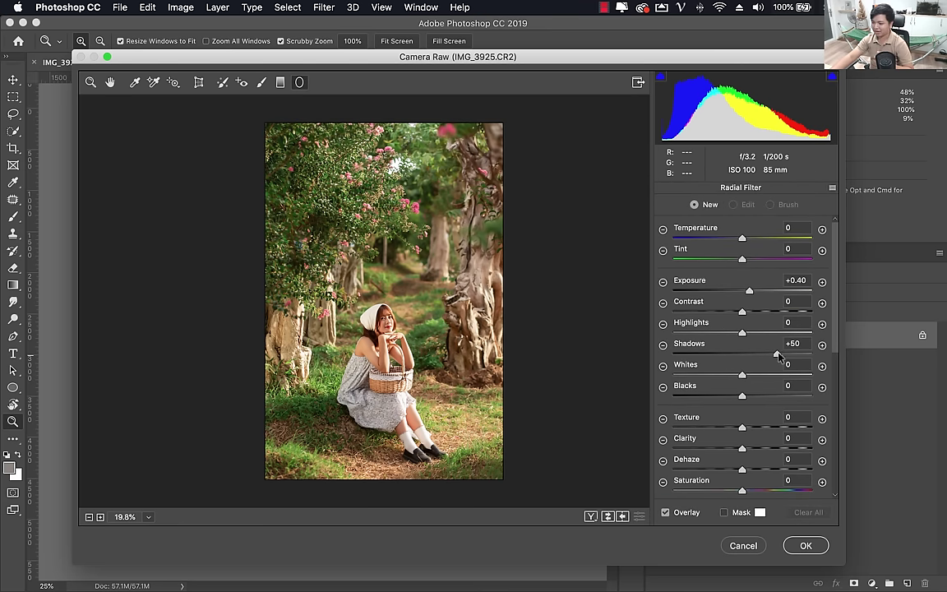
{"action": "left_click_drag", "start_coordinate": [779, 355], "coordinate": [752, 354]}
{"action": "key", "text": "shift+Tab"}
{"action": "key", "text": "shift+Tab"}
{"action": "key", "text": "shift+Tab"}
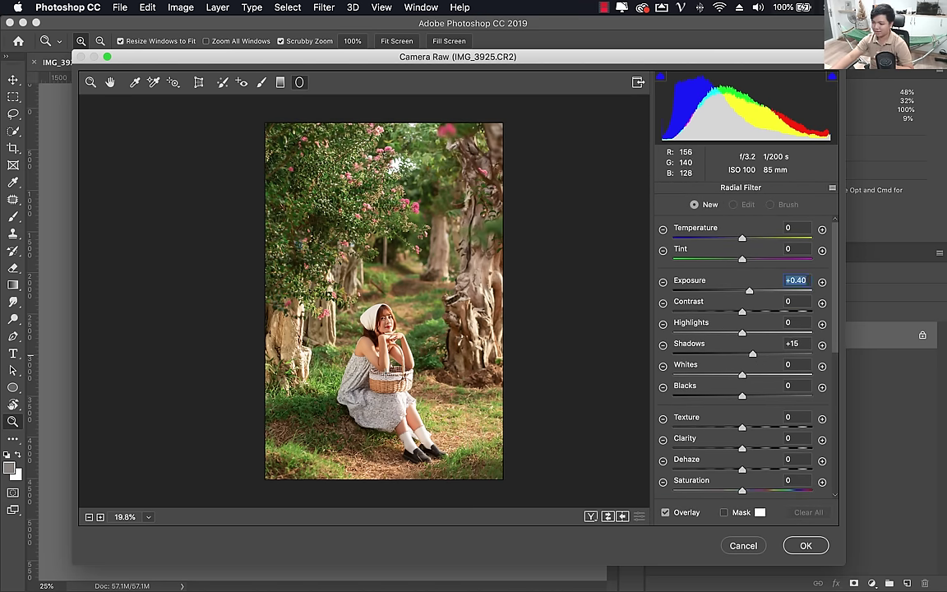
{"action": "left_click_drag", "start_coordinate": [376, 364], "coordinate": [485, 485]}
Try the effect Outside the ellipse and raise Feather to 100 for a soft edge.
{"action": "scroll", "coordinate": [717, 368], "scroll_direction": "down", "scroll_amount": 2}
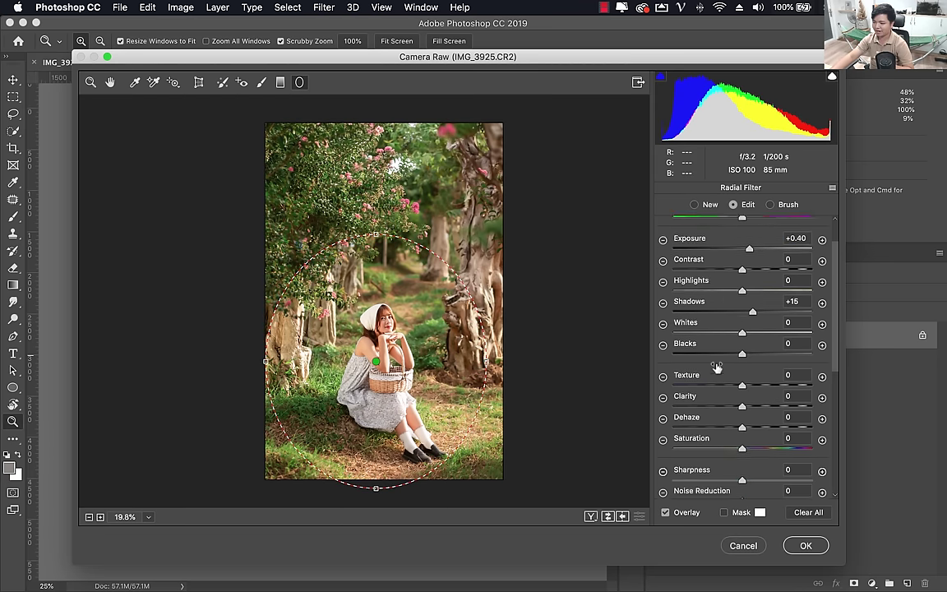
{"action": "left_click_drag", "start_coordinate": [835, 362], "coordinate": [844, 467]}
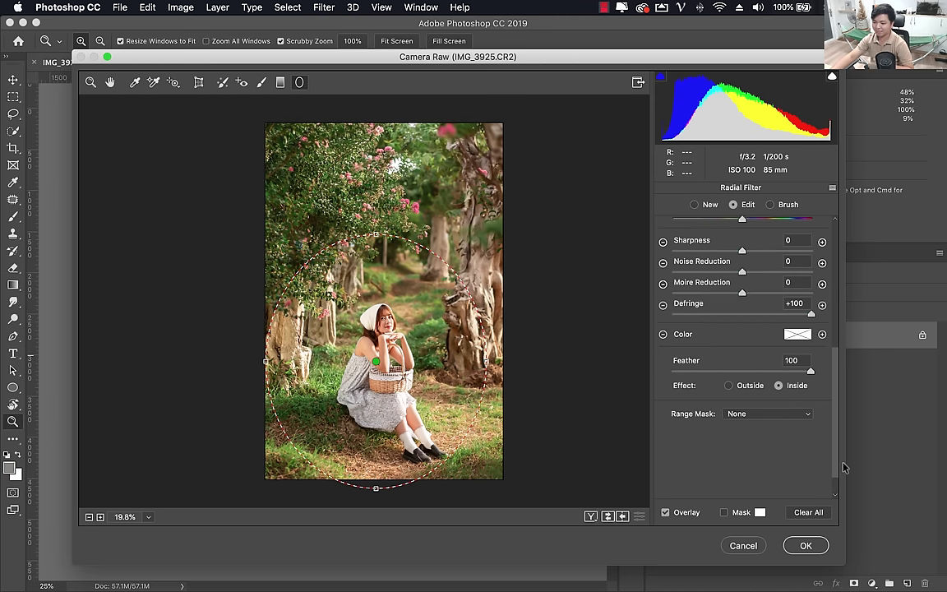
{"action": "left_click", "coordinate": [728, 389]}
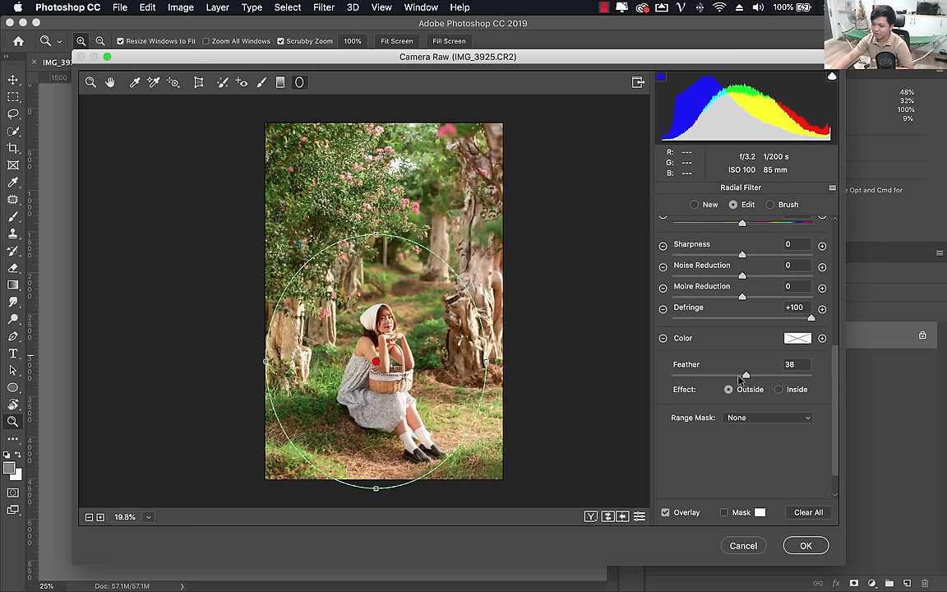
{"action": "left_click", "coordinate": [791, 364]}
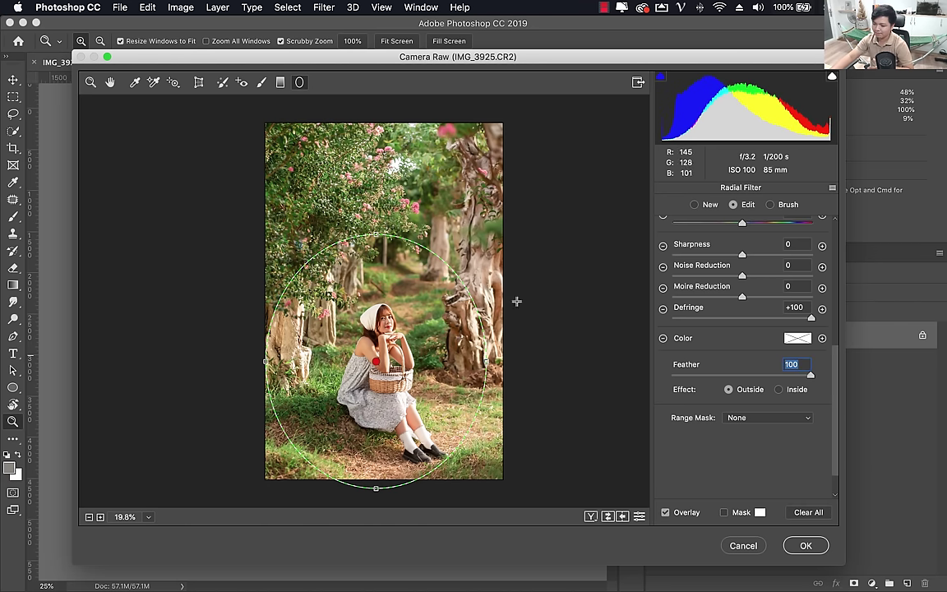
{"action": "type", "text": "0"}
{"action": "key", "text": "Return"}
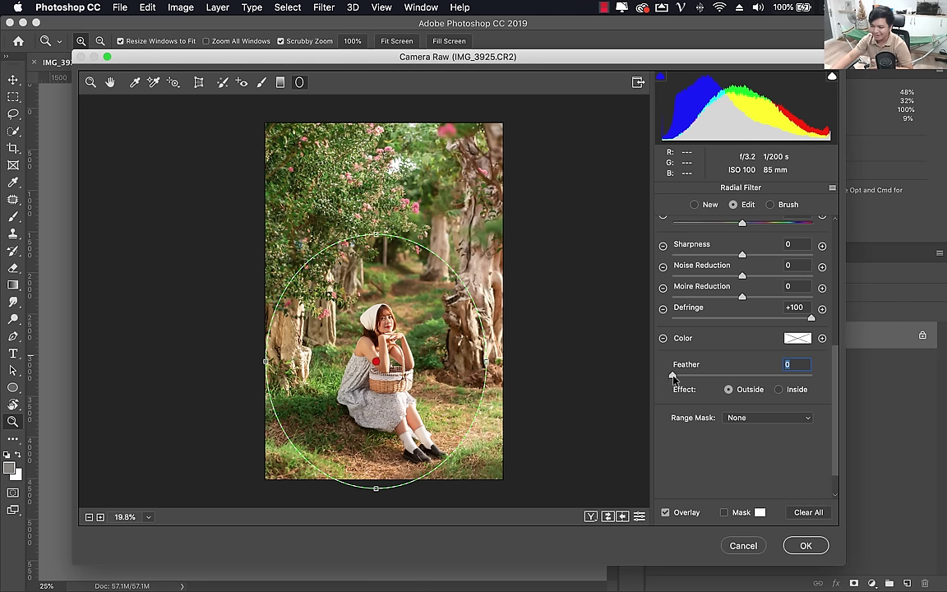
{"action": "left_click_drag", "start_coordinate": [673, 376], "coordinate": [818, 379]}
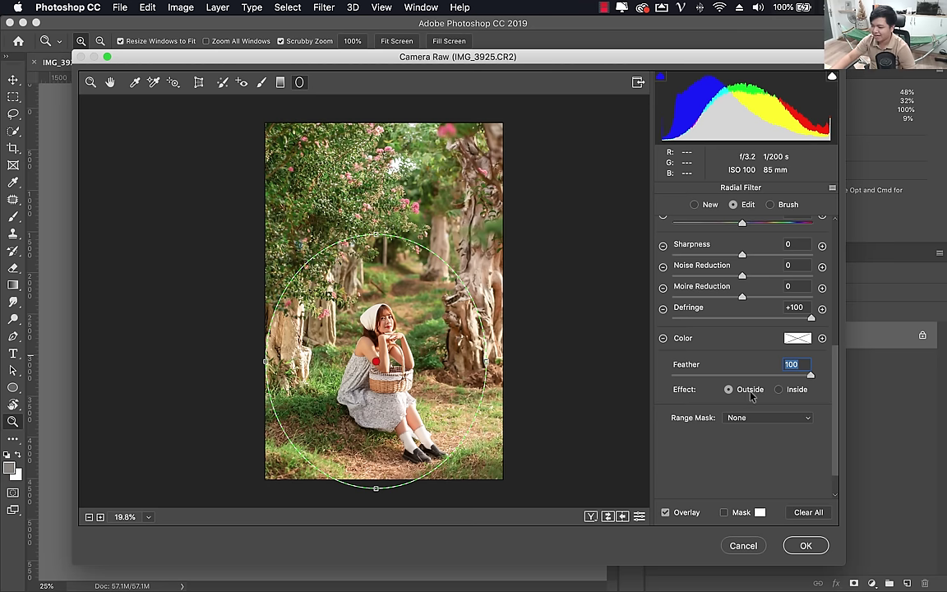
Set the effect back to Inside with Exposure +0.40, then return to Basic.
{"action": "scroll", "coordinate": [781, 385], "scroll_direction": "up", "scroll_amount": 5}
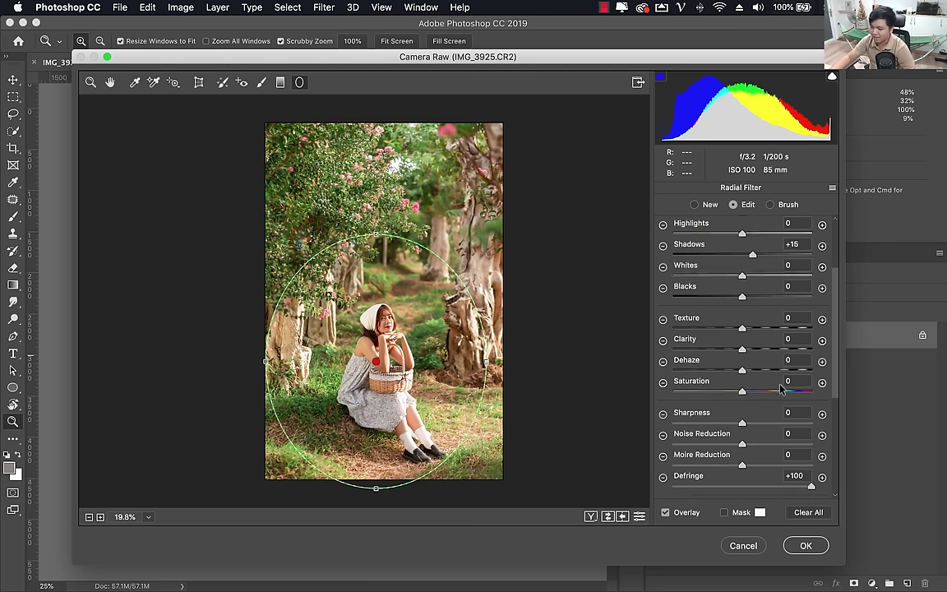
{"action": "scroll", "coordinate": [780, 383], "scroll_direction": "up", "scroll_amount": 5}
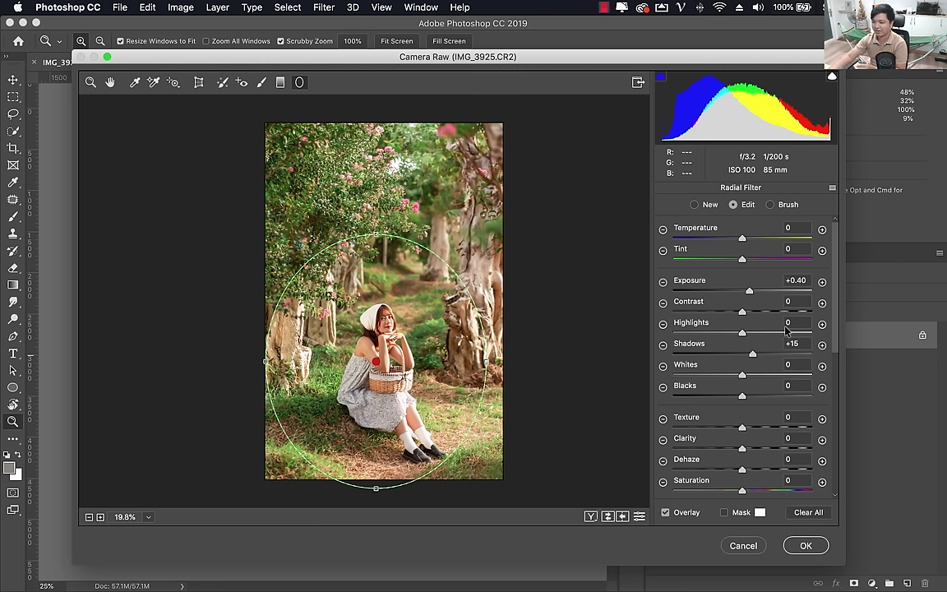
{"action": "left_click_drag", "start_coordinate": [835, 314], "coordinate": [835, 416]}
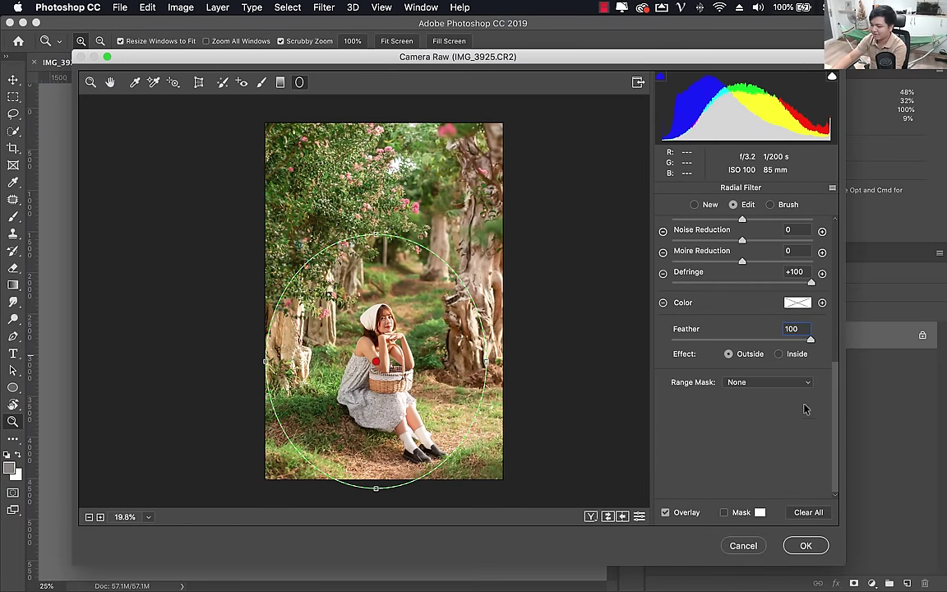
{"action": "left_click", "coordinate": [780, 355]}
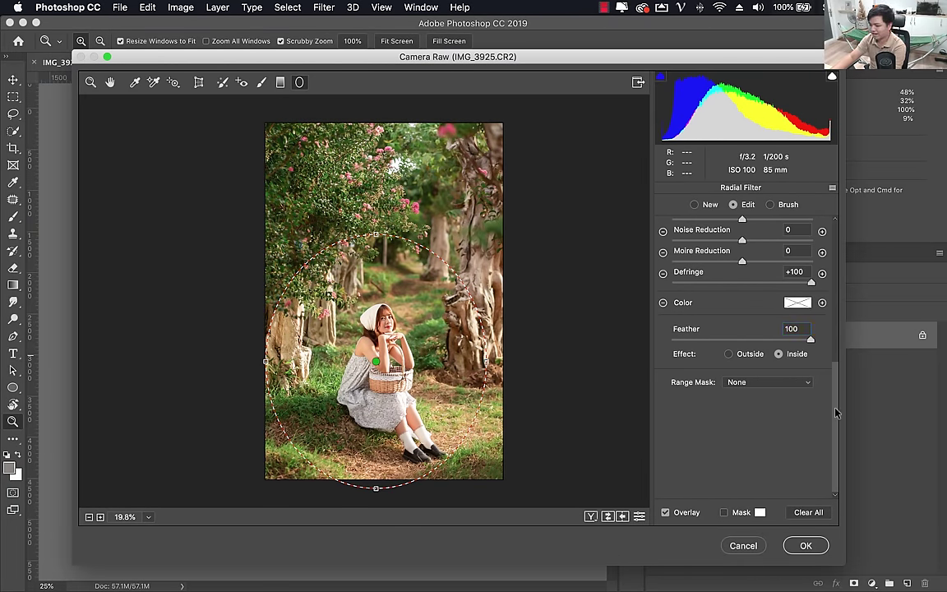
{"action": "scroll", "coordinate": [832, 398], "scroll_direction": "up", "scroll_amount": 10}
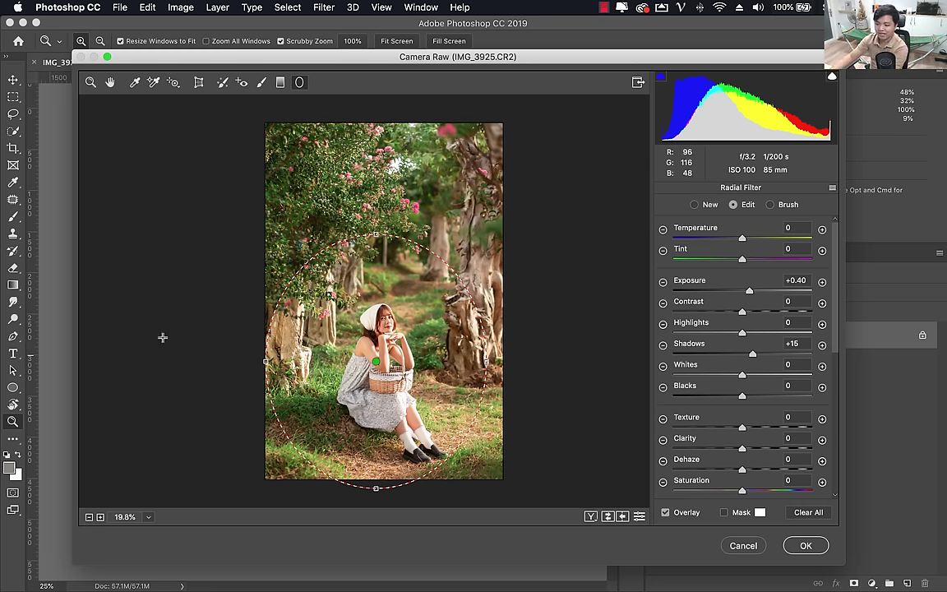
{"action": "left_click", "coordinate": [750, 294]}
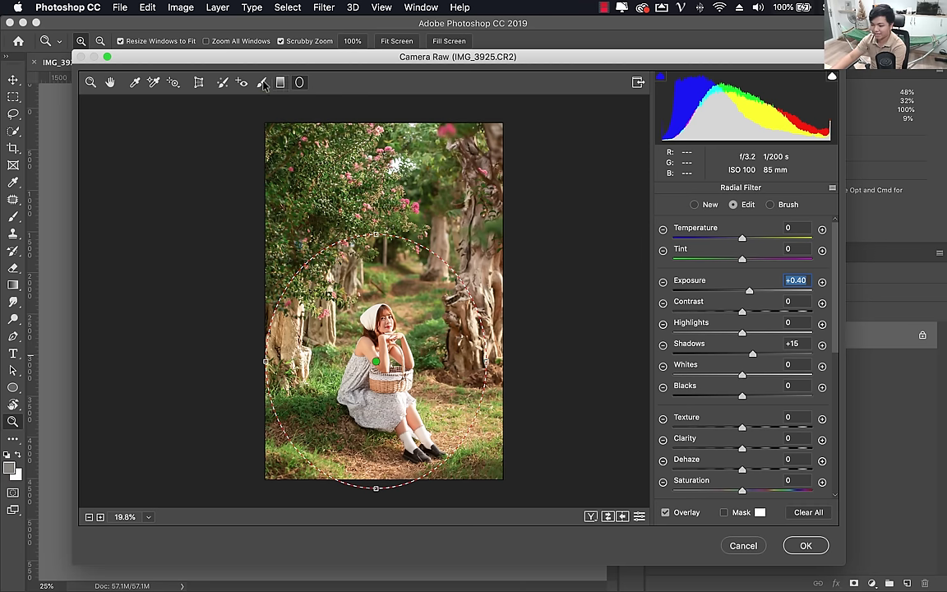
{"action": "left_click", "coordinate": [111, 82]}
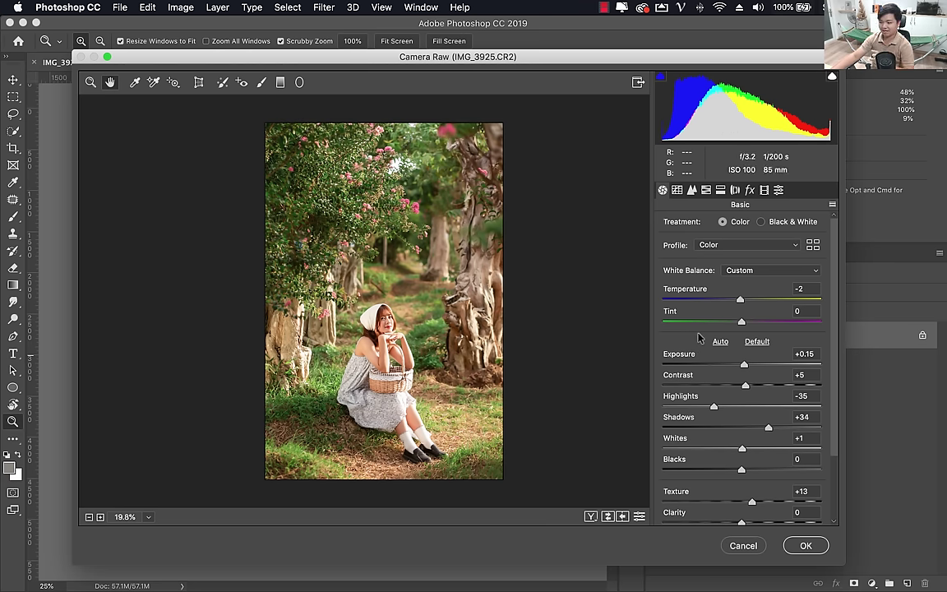
{"action": "scroll", "coordinate": [698, 337], "scroll_direction": "down", "scroll_amount": 3}
{"action": "scroll", "coordinate": [765, 398], "scroll_direction": "up", "scroll_amount": 3}
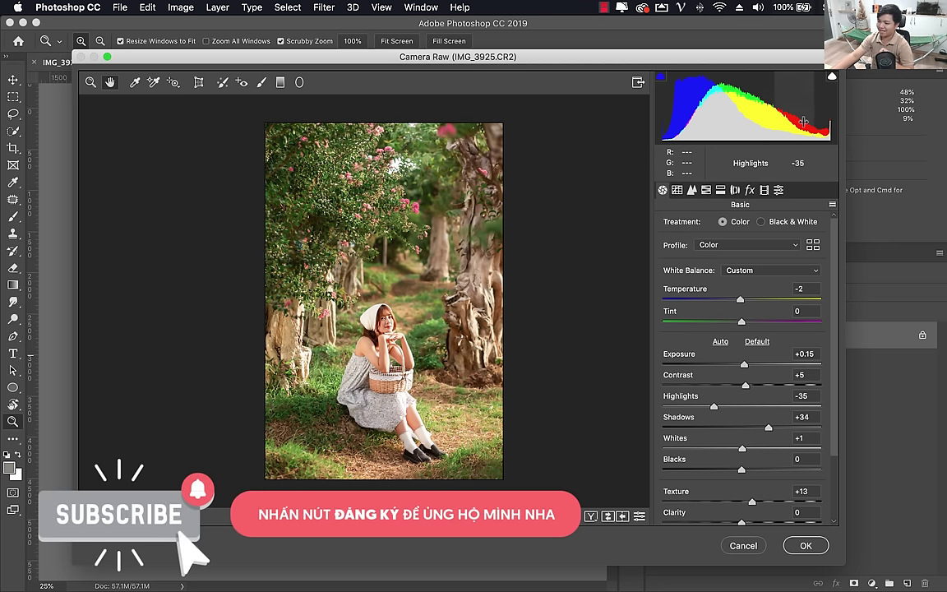
{"action": "mouse_move", "coordinate": [386, 338]}
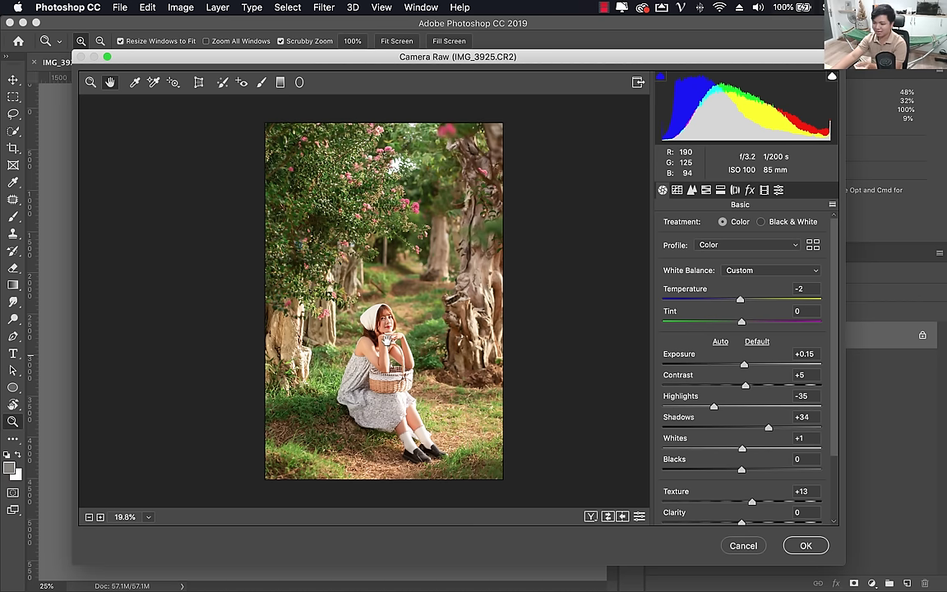
Zoom in on the girl's face, then zoom back out to the whole photo.
{"action": "left_click", "coordinate": [89, 82]}
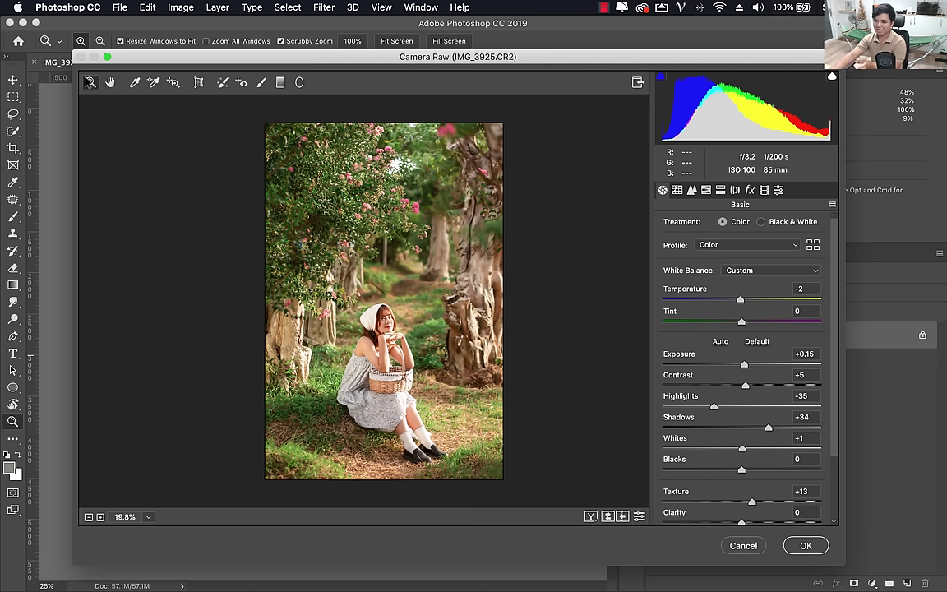
{"action": "mouse_move", "coordinate": [365, 296]}
{"action": "left_mouse_down"}
{"action": "mouse_move", "coordinate": [437, 352]}
{"action": "mouse_move", "coordinate": [394, 352]}
{"action": "left_mouse_up"}
{"action": "left_click_drag", "start_coordinate": [370, 288], "coordinate": [390, 310]}
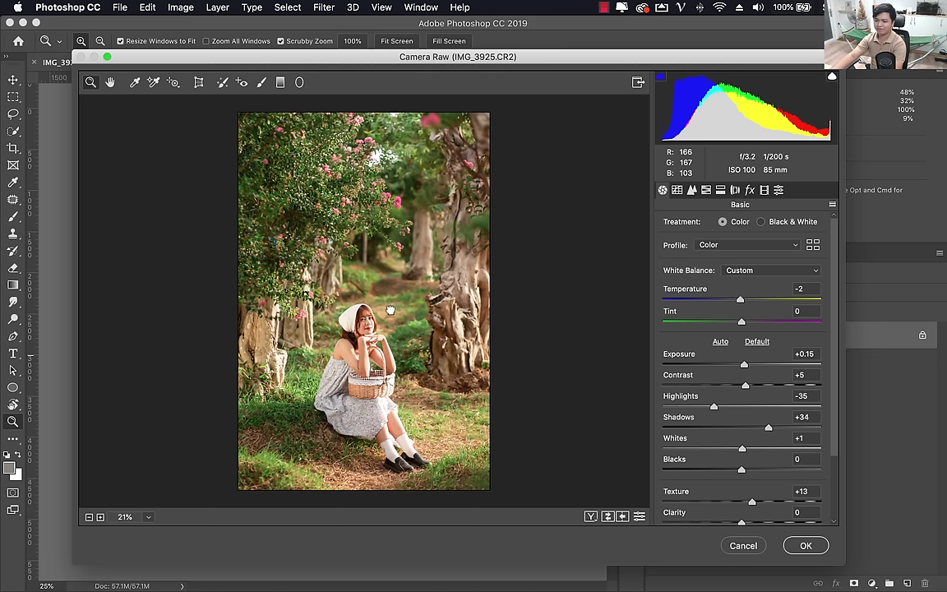
Reset Basic tone settings to Default, with Exposure at exactly 0.00 and Contrast -1.
{"action": "left_click", "coordinate": [756, 341]}
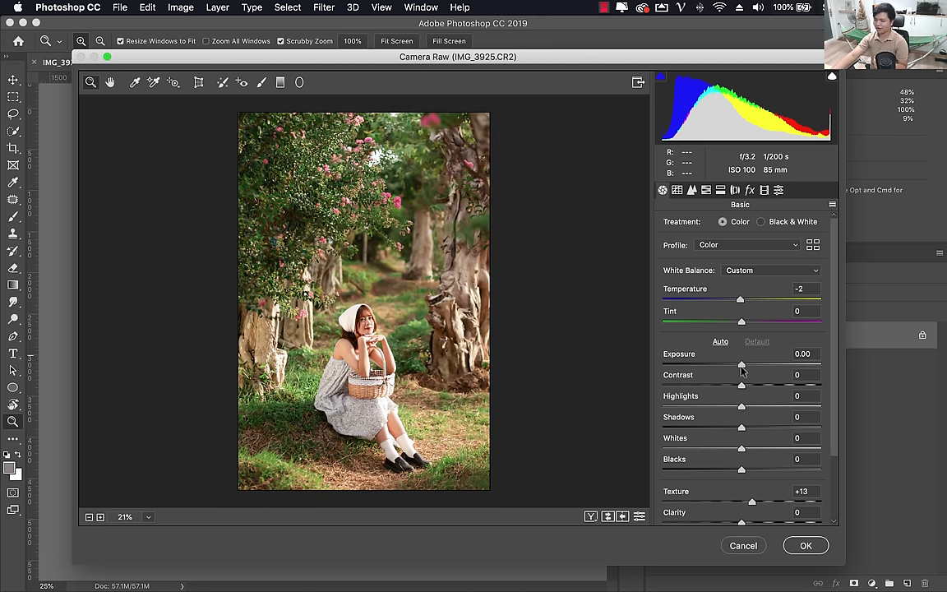
{"action": "left_click_drag", "start_coordinate": [741, 367], "coordinate": [720, 366]}
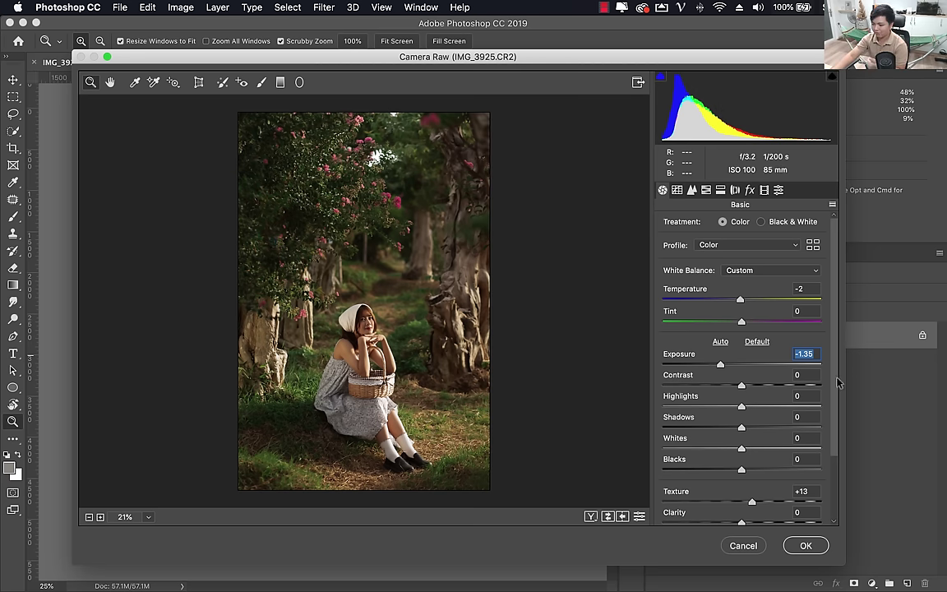
{"action": "mouse_move", "coordinate": [720, 365]}
{"action": "left_mouse_down"}
{"action": "mouse_move", "coordinate": [753, 366]}
{"action": "mouse_move", "coordinate": [742, 372]}
{"action": "mouse_move", "coordinate": [742, 394]}
{"action": "left_mouse_up"}
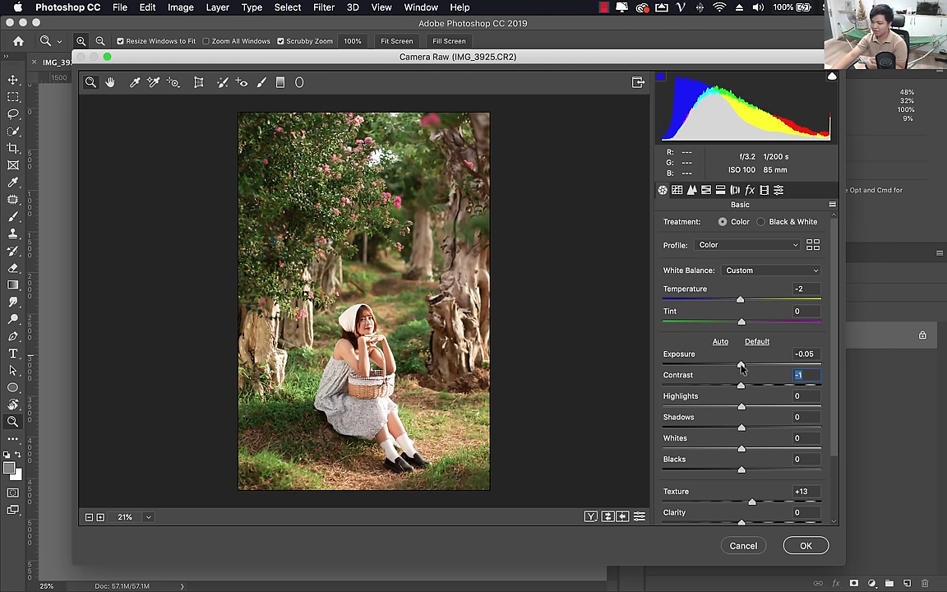
{"action": "key", "text": "Up"}
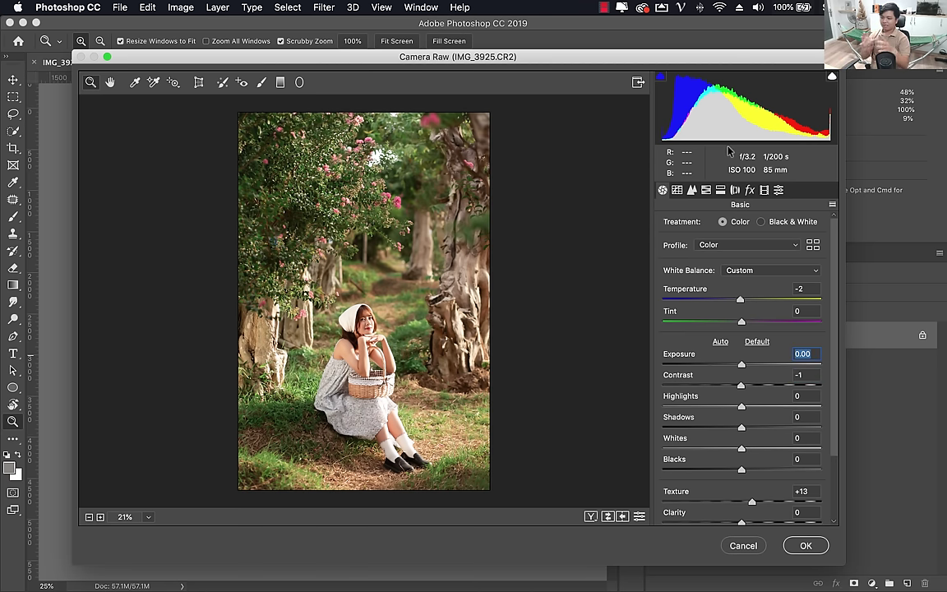
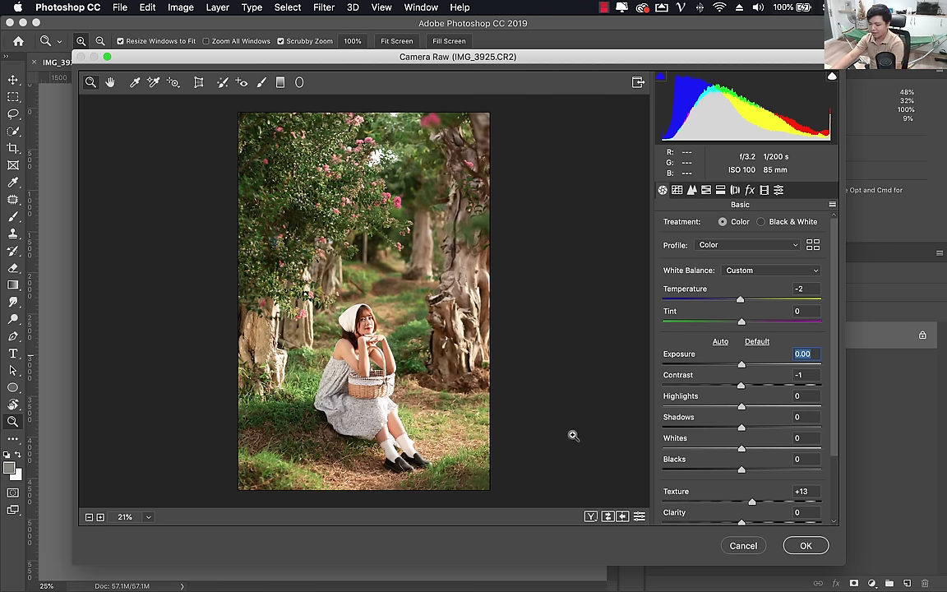
Apply Auto tone to the garden portrait and review its HSL, Split Toning and Detail settings.
{"action": "key", "text": "ctrl+u"}
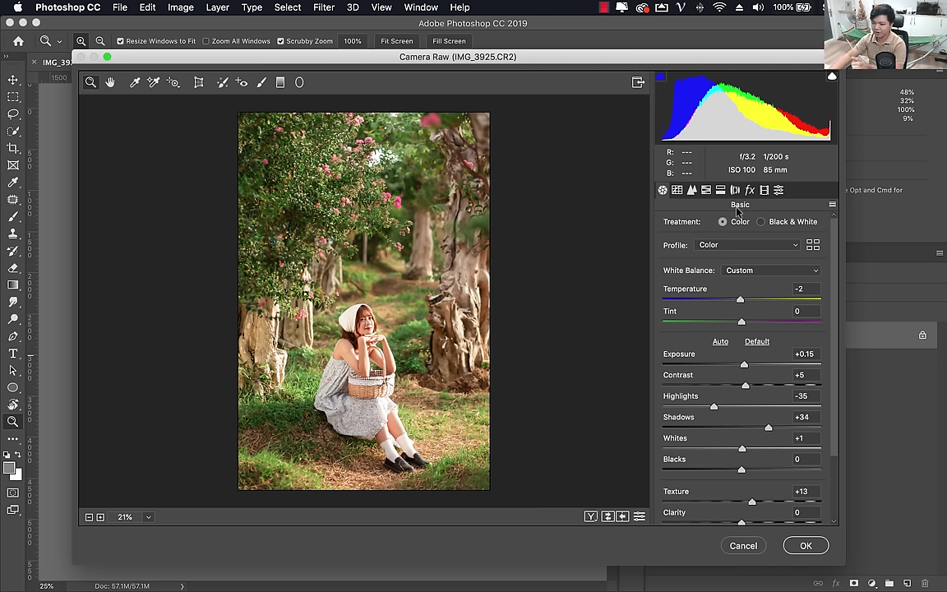
{"action": "scroll", "coordinate": [708, 372], "scroll_direction": "down", "scroll_amount": 3}
{"action": "scroll", "coordinate": [708, 372], "scroll_direction": "up", "scroll_amount": 3}
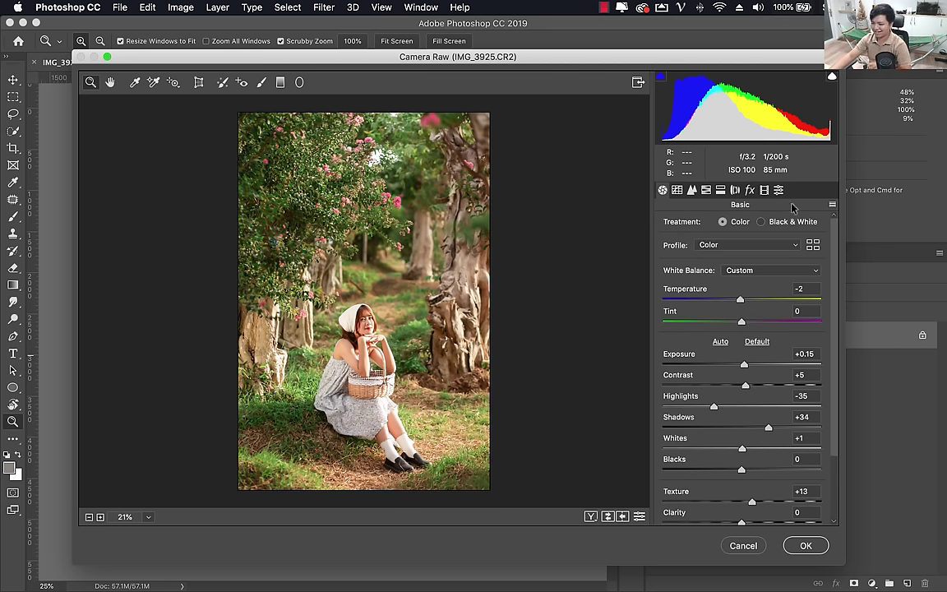
{"action": "left_click", "coordinate": [706, 190]}
{"action": "left_click", "coordinate": [720, 190]}
{"action": "left_click", "coordinate": [691, 190]}
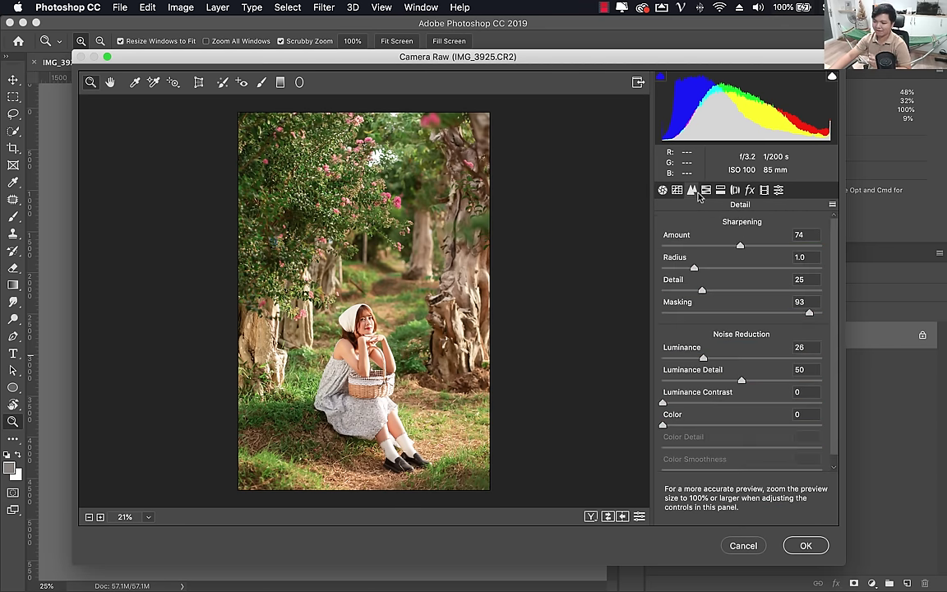
{"action": "left_click", "coordinate": [706, 189]}
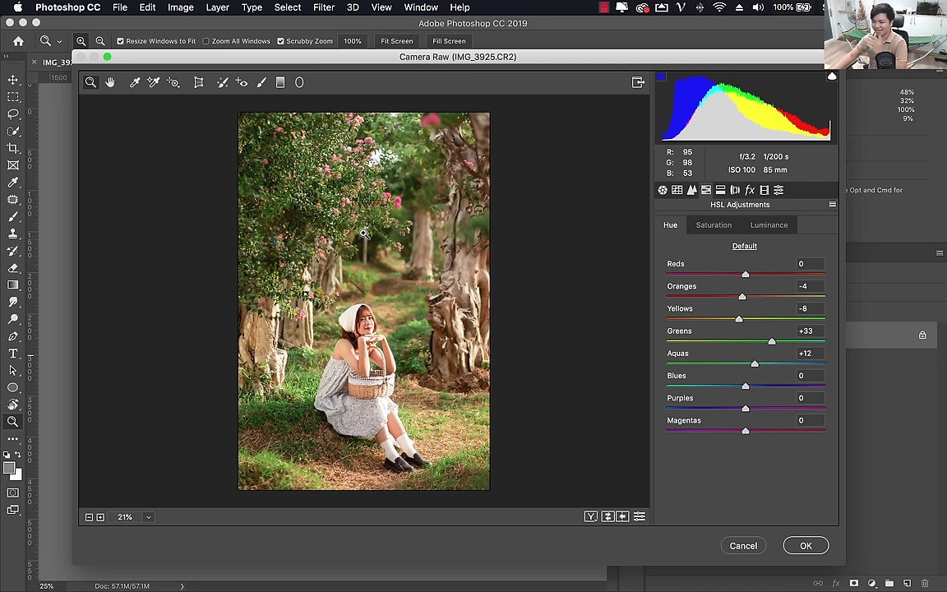
Collapse the DeluxePreset by HPphotoshop preset folder and recheck the Basic, HSL and Split Toning panels.
{"action": "left_click", "coordinate": [778, 190]}
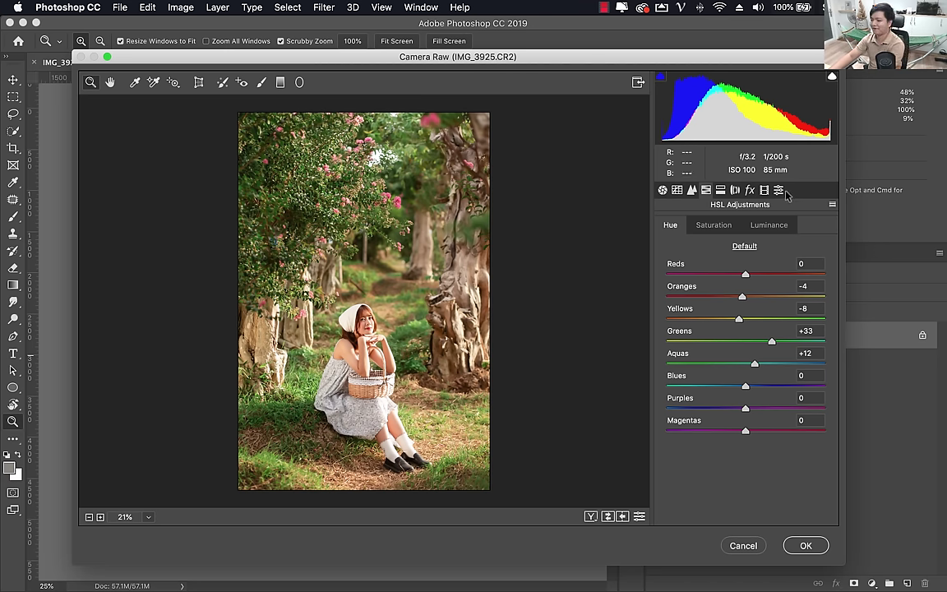
{"action": "left_click", "coordinate": [662, 254]}
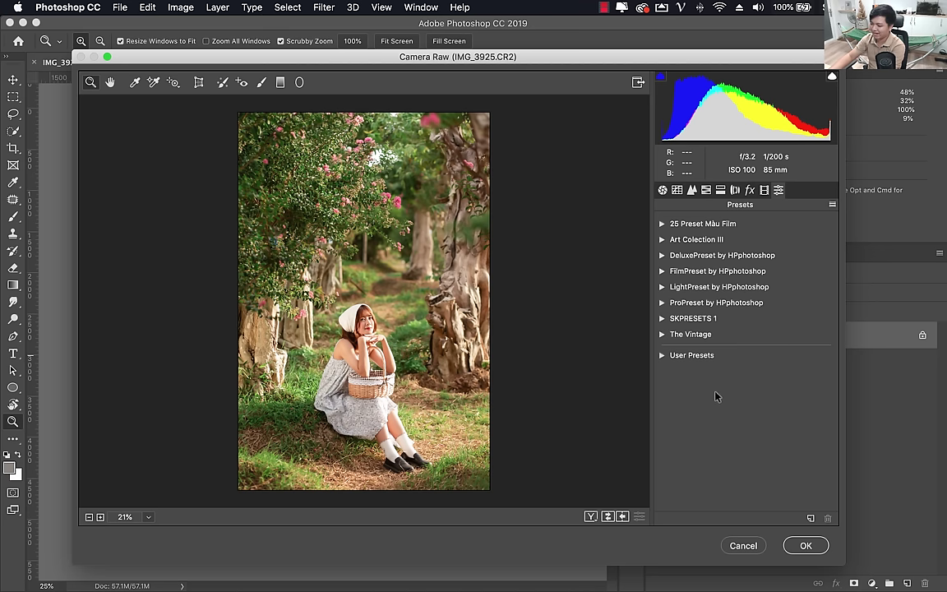
{"action": "left_click", "coordinate": [662, 191]}
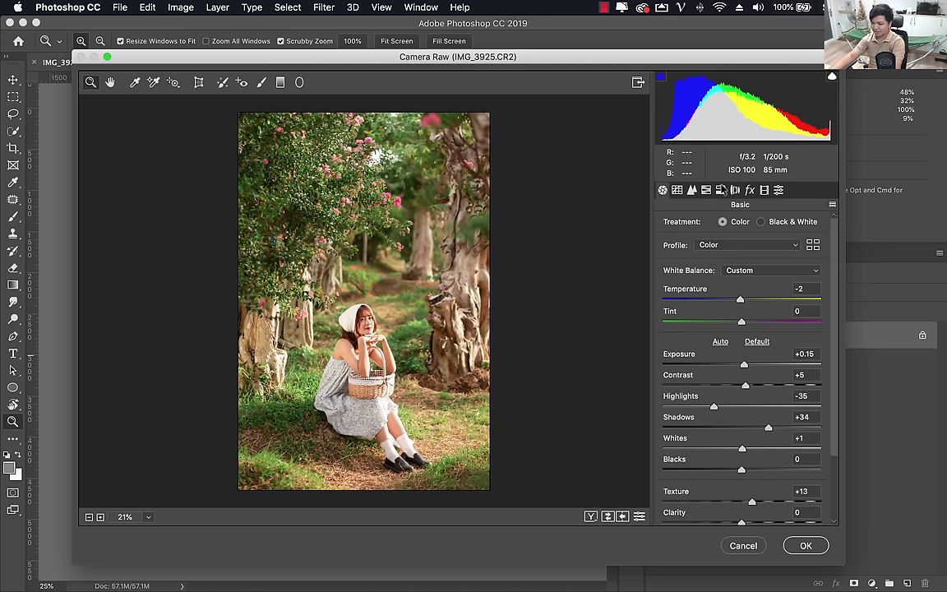
{"action": "left_click", "coordinate": [720, 189]}
{"action": "left_click", "coordinate": [720, 190]}
{"action": "left_click", "coordinate": [705, 190]}
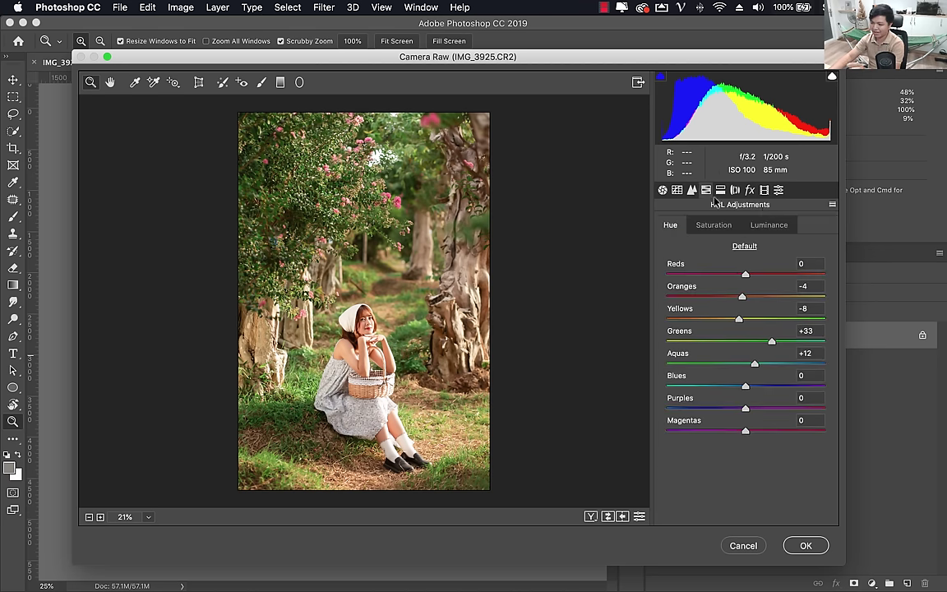
{"action": "left_click", "coordinate": [779, 190]}
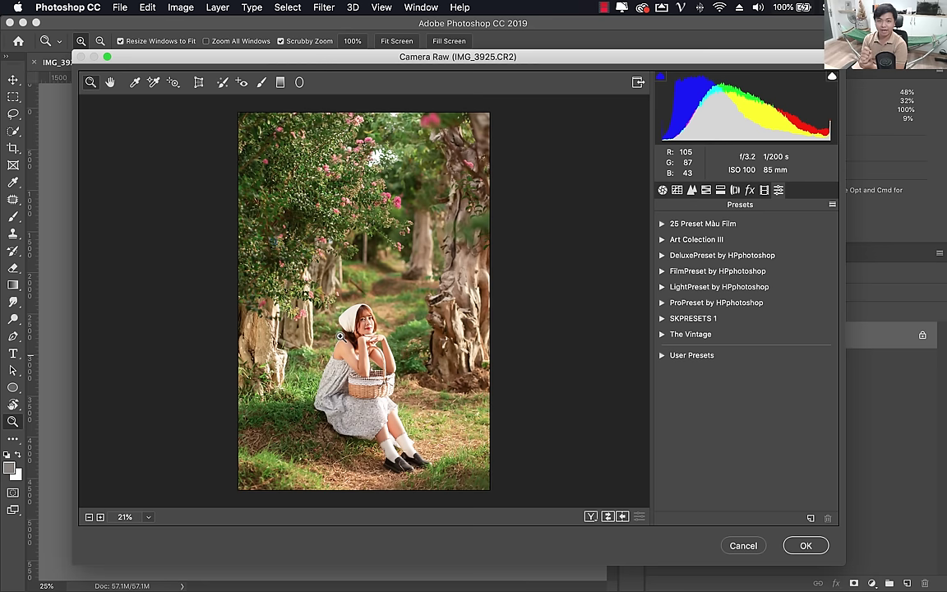
Start a new preset from the current settings, named 'mau Ha Lan'.
{"action": "left_click", "coordinate": [811, 519]}
{"action": "mouse_move", "coordinate": [418, 26]}
{"action": "left_mouse_down"}
{"action": "mouse_move", "coordinate": [564, 45]}
{"action": "mouse_move", "coordinate": [438, 35]}
{"action": "mouse_move", "coordinate": [518, 36]}
{"action": "mouse_move", "coordinate": [288, 41]}
{"action": "mouse_move", "coordinate": [624, 47]}
{"action": "left_mouse_up"}
{"action": "left_click", "coordinate": [635, 91]}
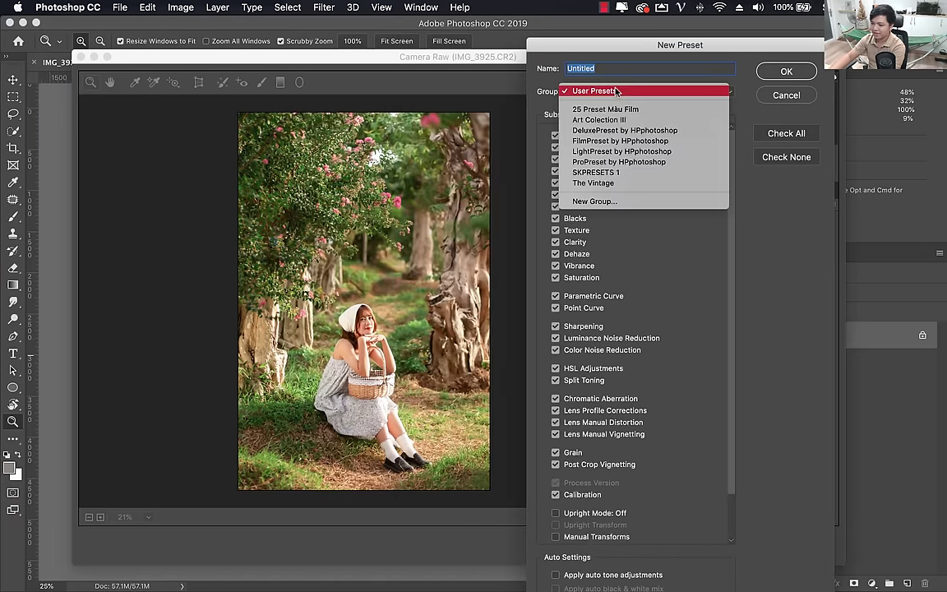
{"action": "left_click", "coordinate": [543, 87]}
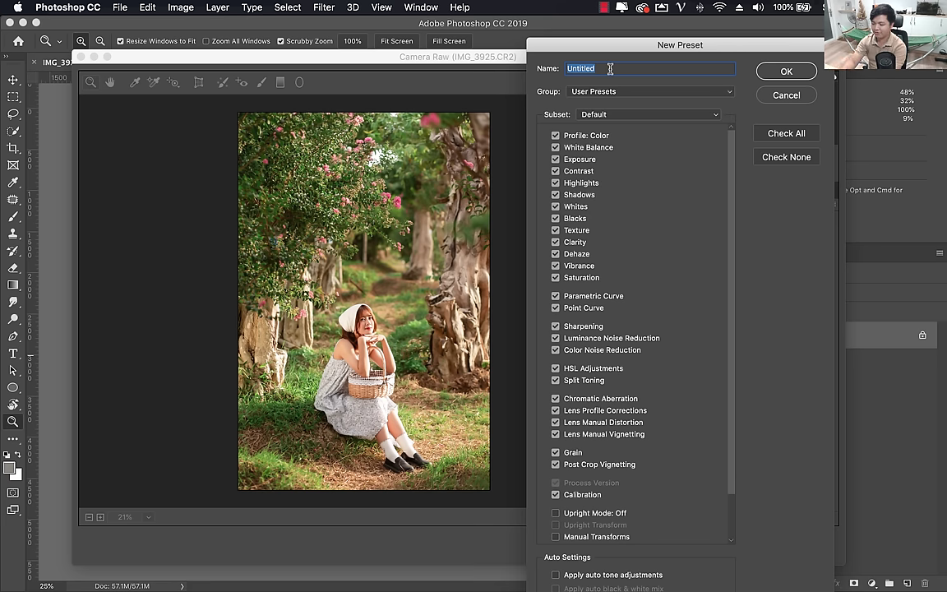
{"action": "type", "text": "co ga"}
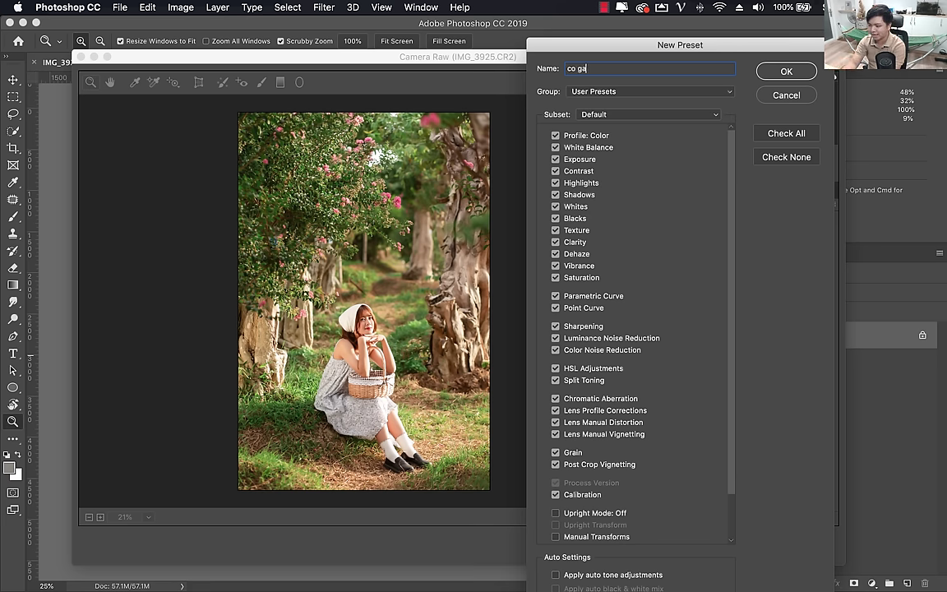
{"action": "key", "text": "BackSpace"}
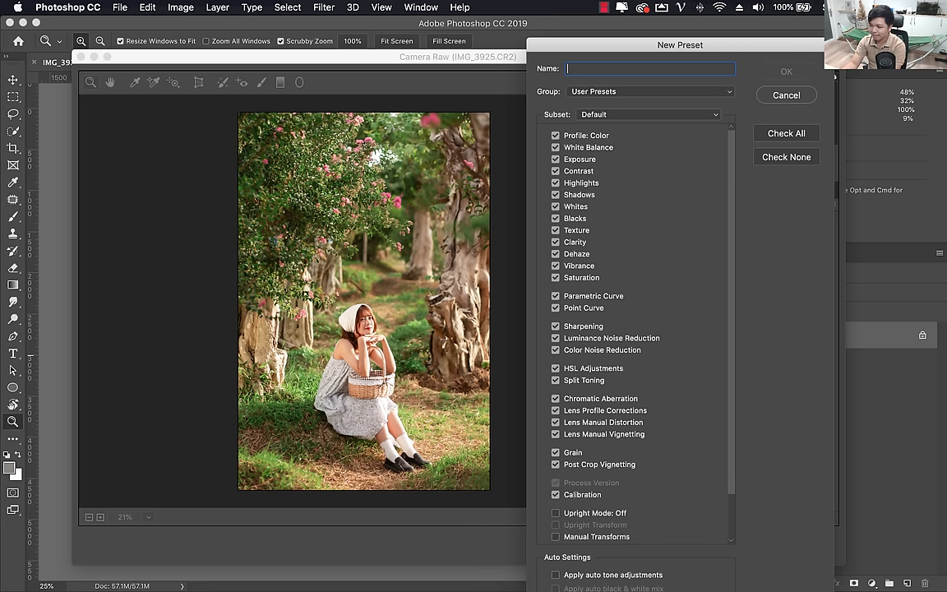
{"action": "type", "text": "a"}
{"action": "key", "text": "BackSpace"}
{"action": "type", "text": "mau Ha Lan"}
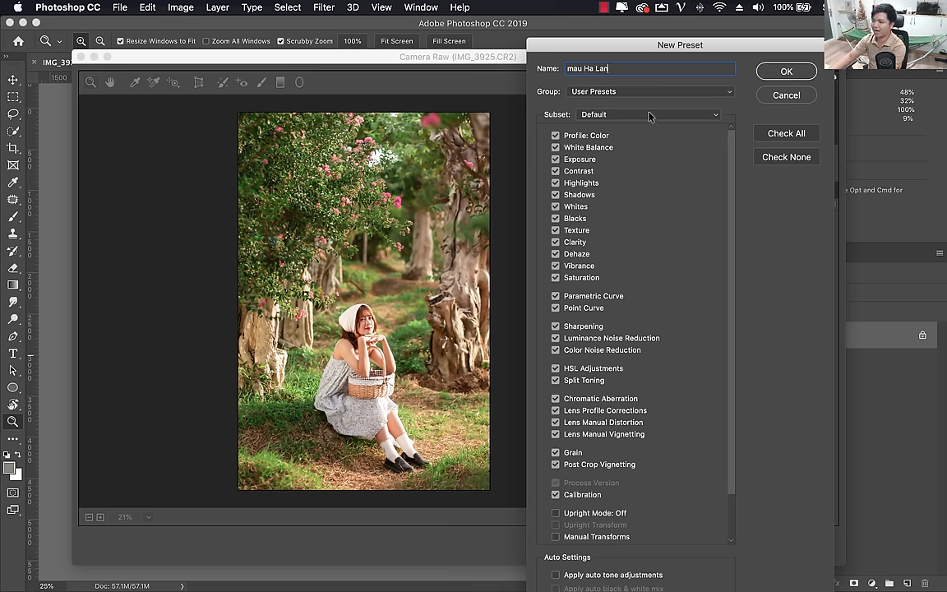
Create a new preset group 'AMD workshop' and save the preset into it.
{"action": "scroll", "coordinate": [633, 328], "scroll_direction": "down", "scroll_amount": 3}
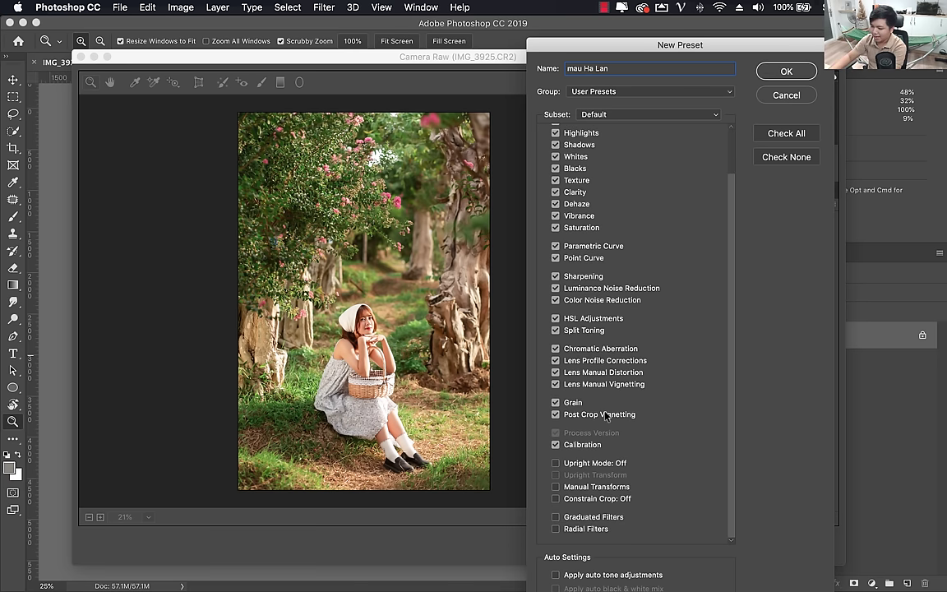
{"action": "scroll", "coordinate": [608, 288], "scroll_direction": "up", "scroll_amount": 2}
{"action": "scroll", "coordinate": [650, 164], "scroll_direction": "up", "scroll_amount": 1}
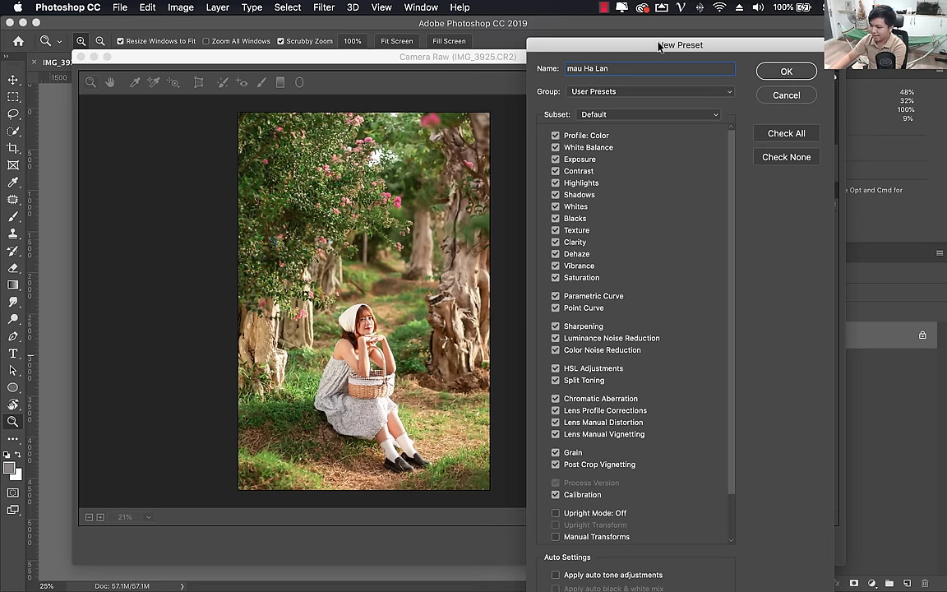
{"action": "mouse_move", "coordinate": [658, 47]}
{"action": "left_mouse_down"}
{"action": "mouse_move", "coordinate": [321, 52]}
{"action": "mouse_move", "coordinate": [673, 46]}
{"action": "left_mouse_up"}
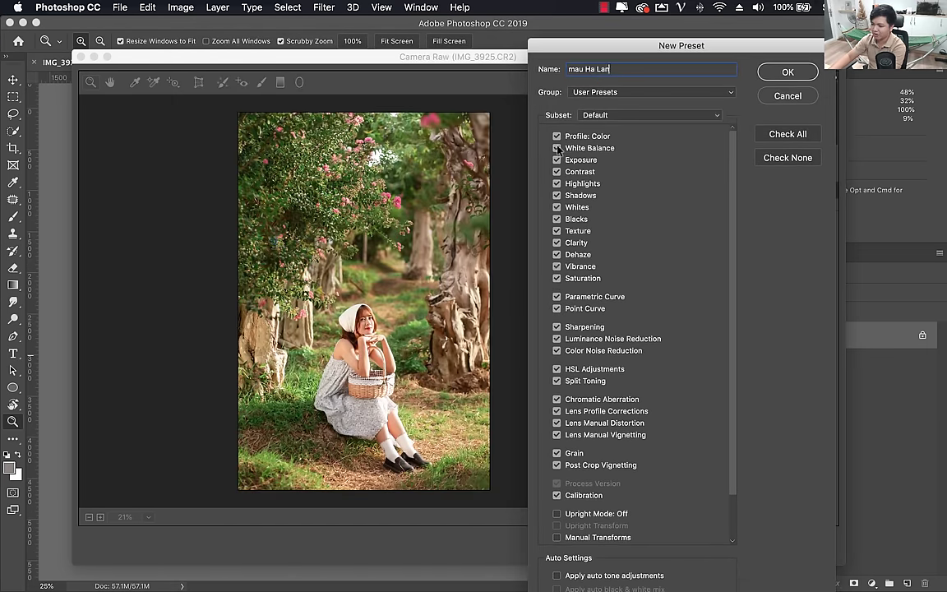
{"action": "scroll", "coordinate": [565, 304], "scroll_direction": "down", "scroll_amount": 2}
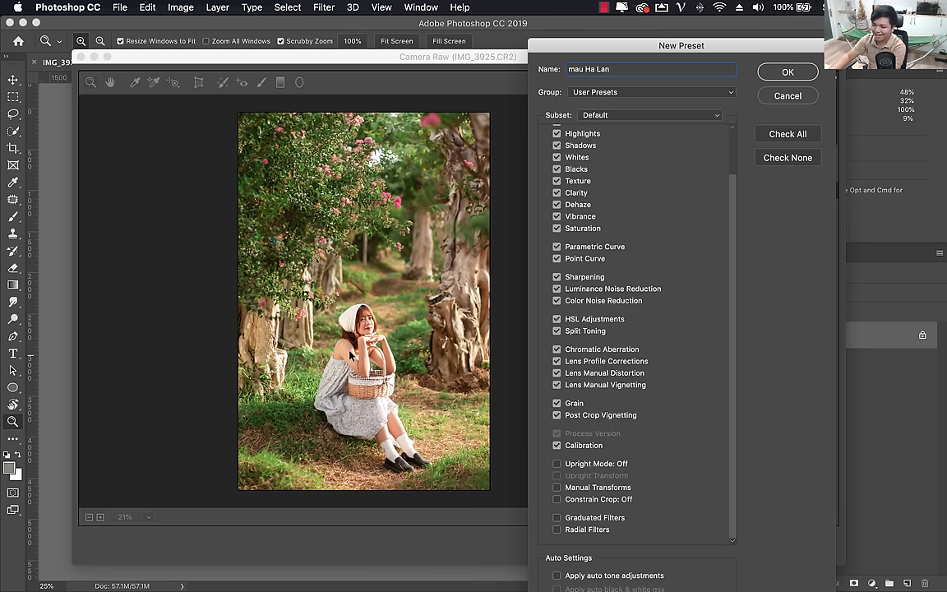
{"action": "scroll", "coordinate": [628, 215], "scroll_direction": "up", "scroll_amount": 3}
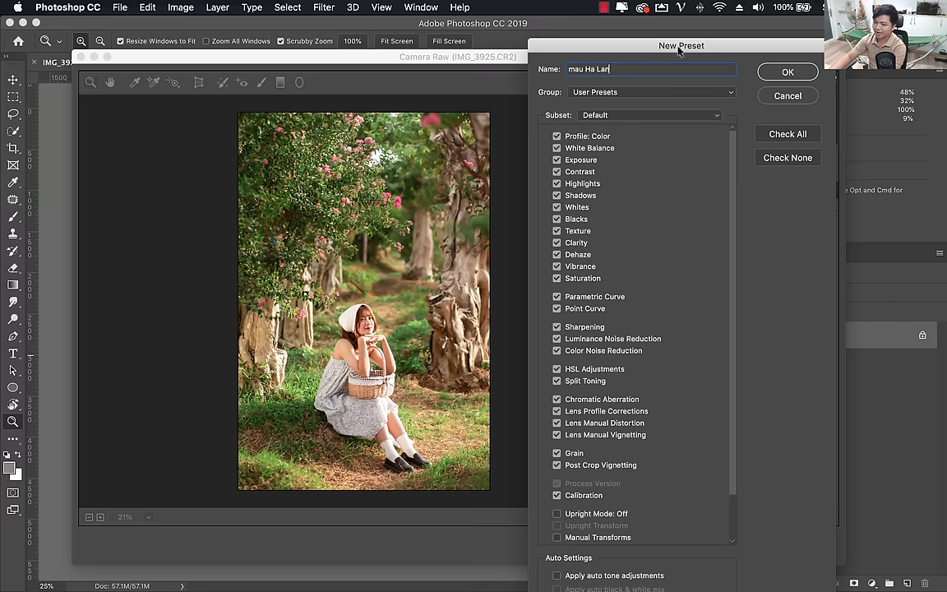
{"action": "left_click_drag", "start_coordinate": [679, 50], "coordinate": [360, 51]}
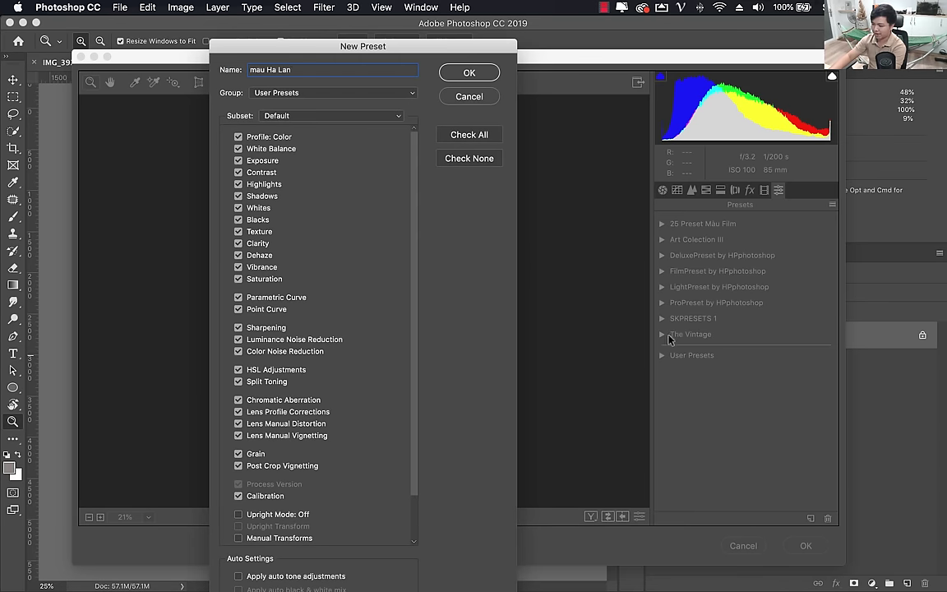
{"action": "left_click_drag", "start_coordinate": [322, 49], "coordinate": [555, 55]}
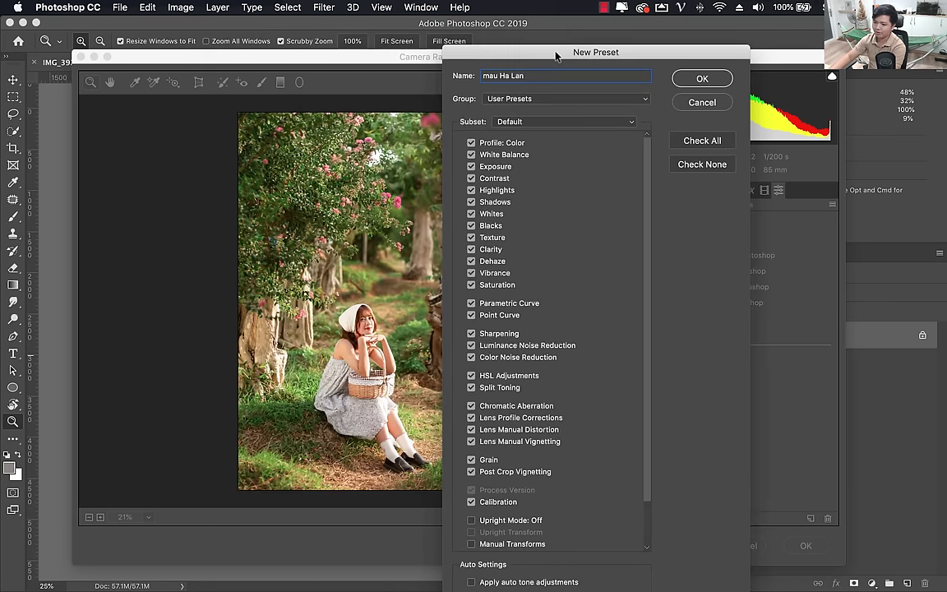
{"action": "left_click", "coordinate": [539, 102]}
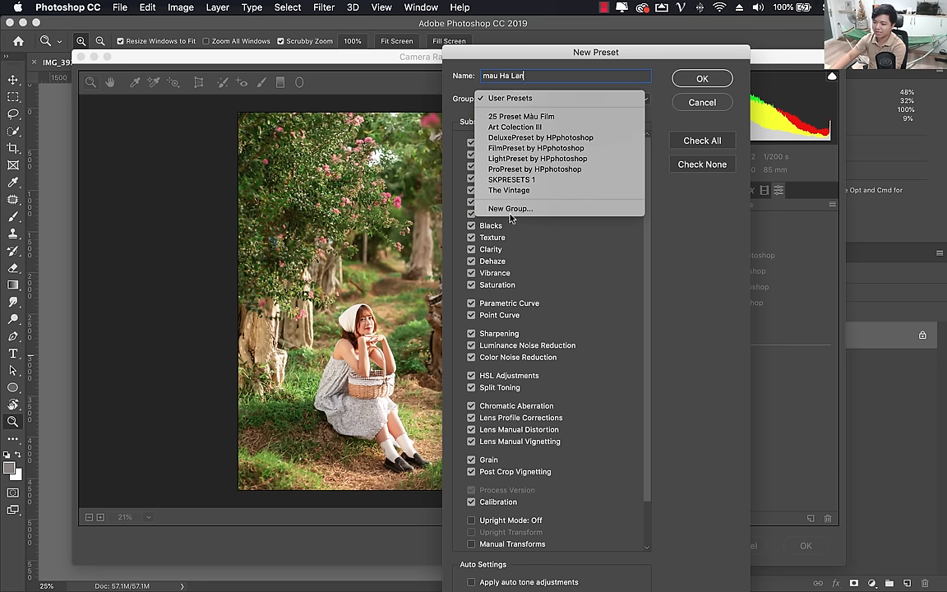
{"action": "left_click", "coordinate": [510, 210]}
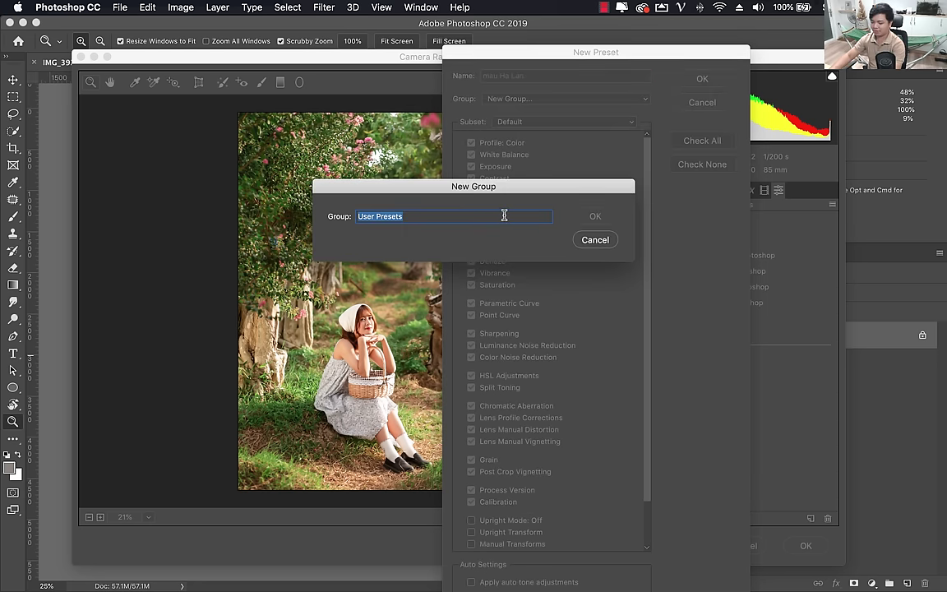
{"action": "type", "text": "AMD workshop"}
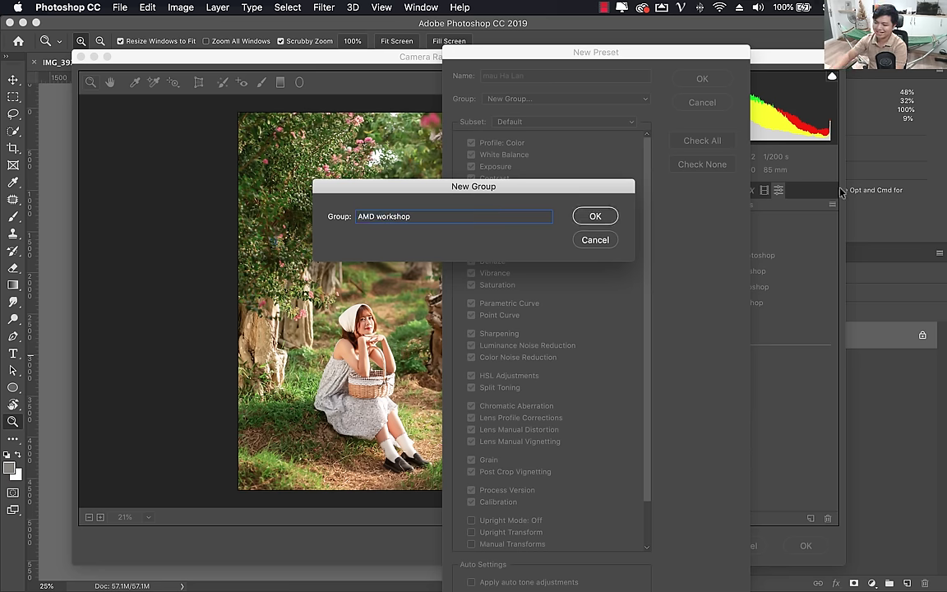
{"action": "left_click", "coordinate": [595, 217]}
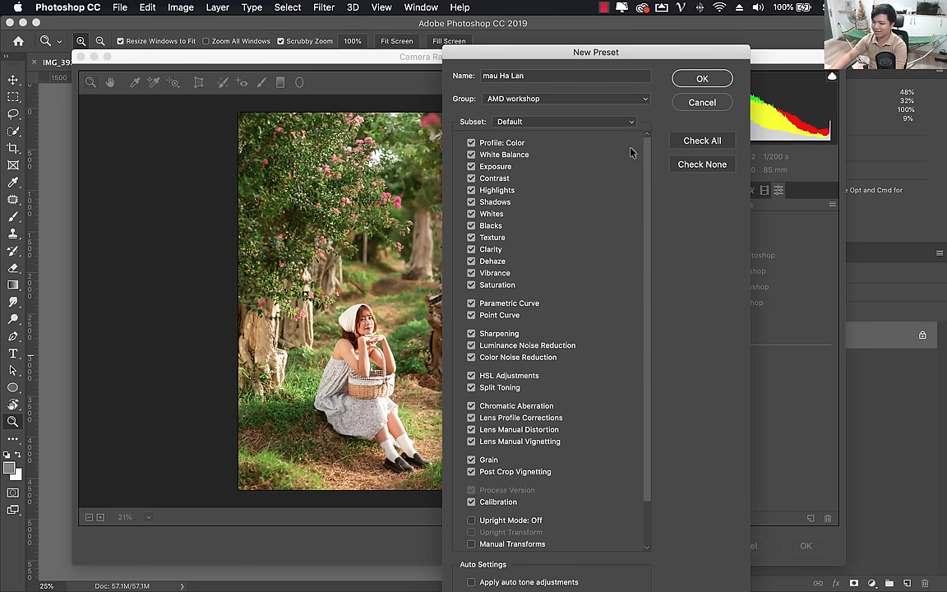
{"action": "left_click", "coordinate": [700, 80]}
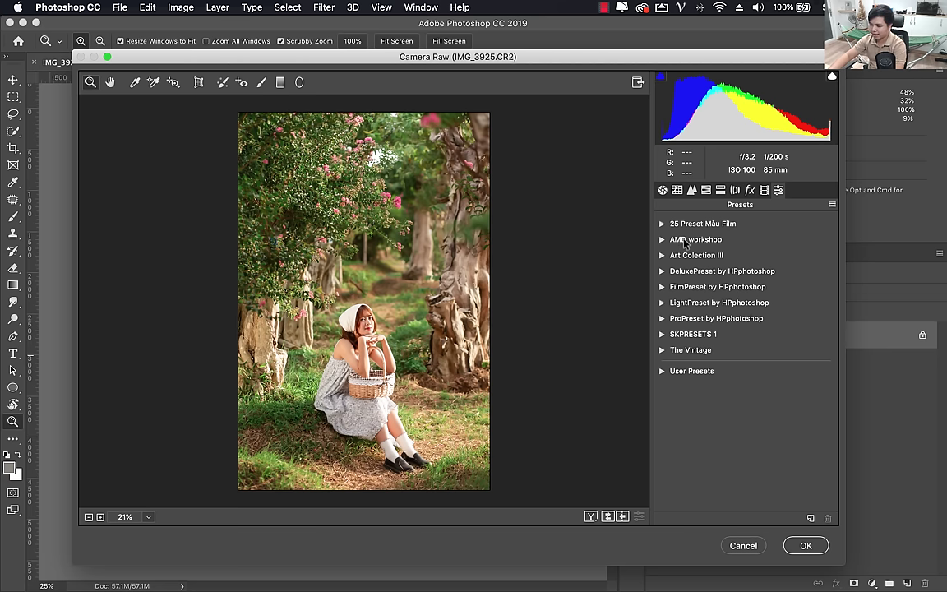
Accept the Camera Raw edits to open IMG_3925 in Photoshop and turn on rulers.
{"action": "left_click", "coordinate": [721, 241]}
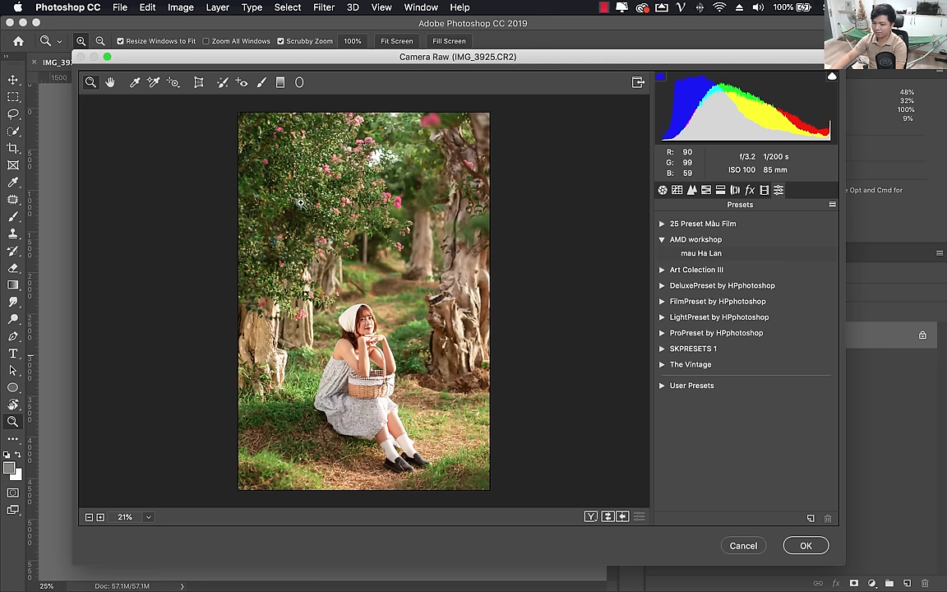
{"action": "left_click_drag", "start_coordinate": [428, 56], "coordinate": [411, 58]}
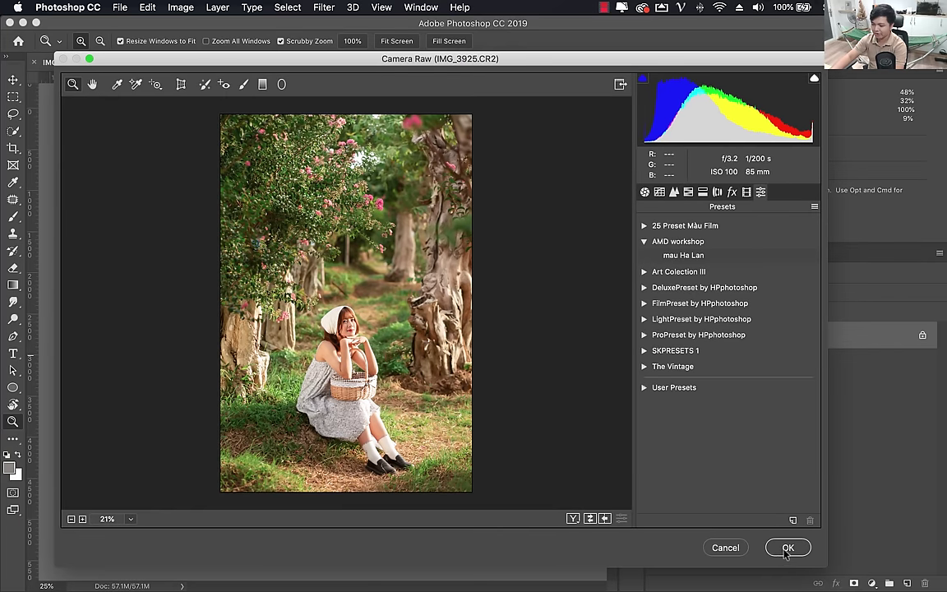
{"action": "left_click", "coordinate": [785, 546]}
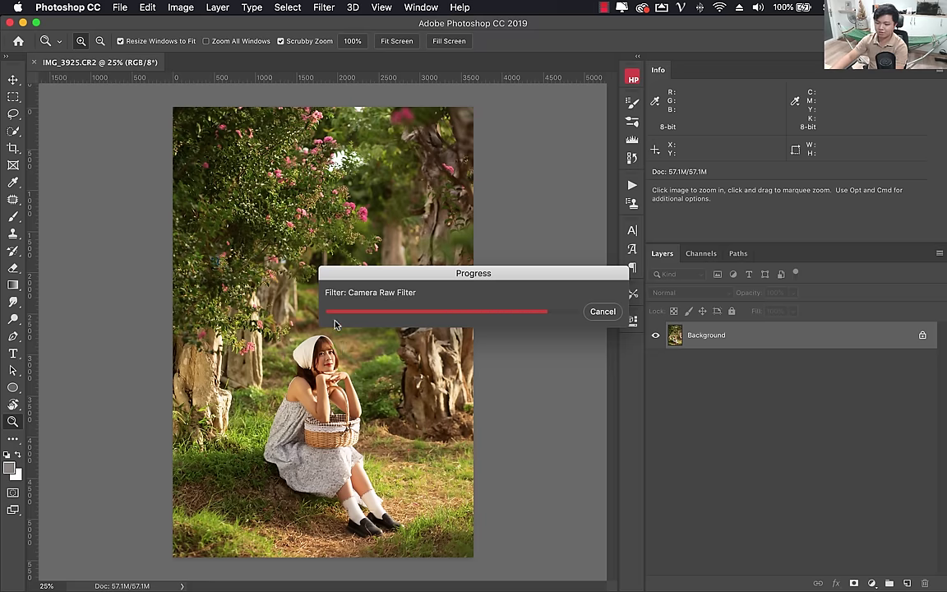
{"action": "left_click_drag", "start_coordinate": [279, 345], "coordinate": [329, 383]}
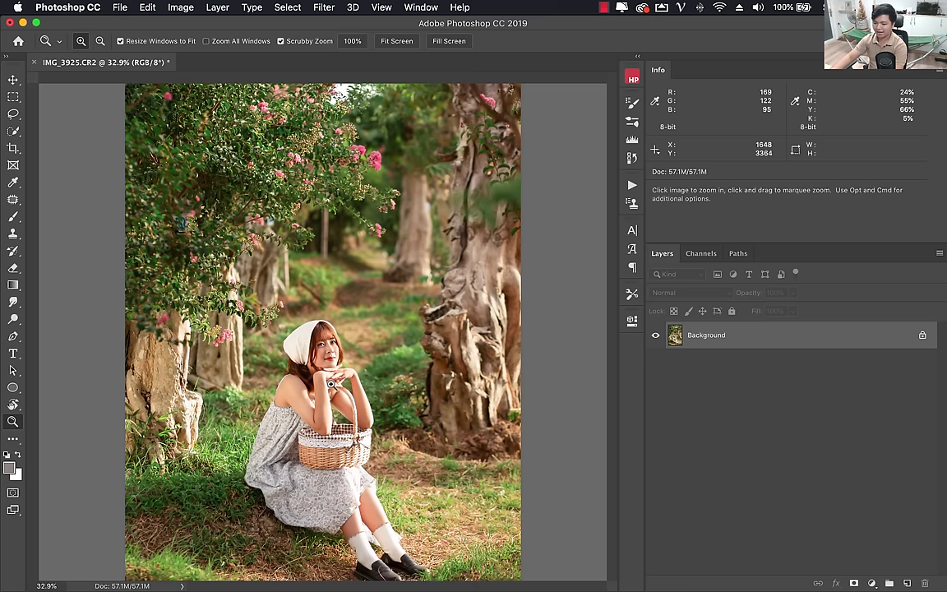
{"action": "key", "text": "super+r"}
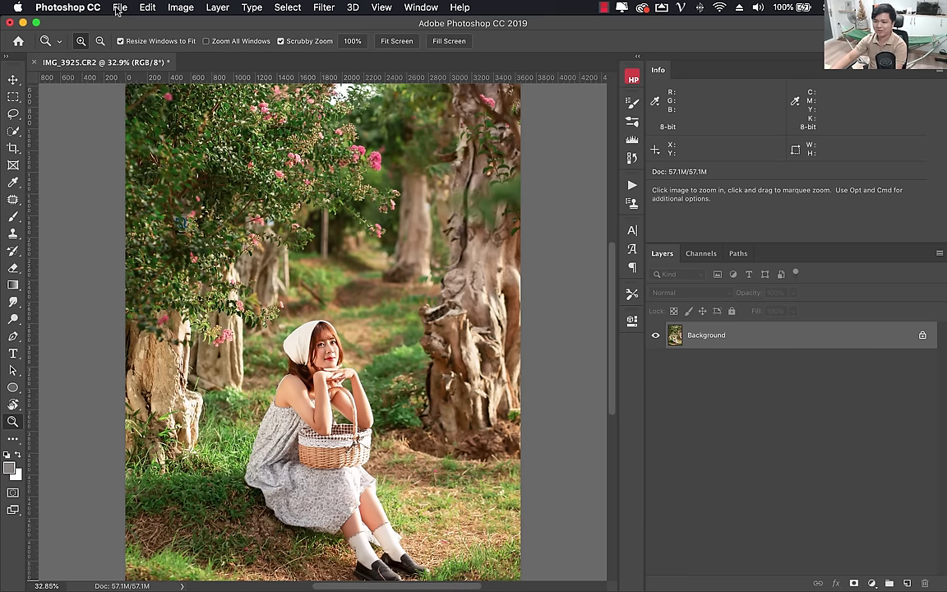
Abandon a JPEG Save As to the Desktop, then close IMG_3925 without saving.
{"action": "left_click", "coordinate": [116, 10]}
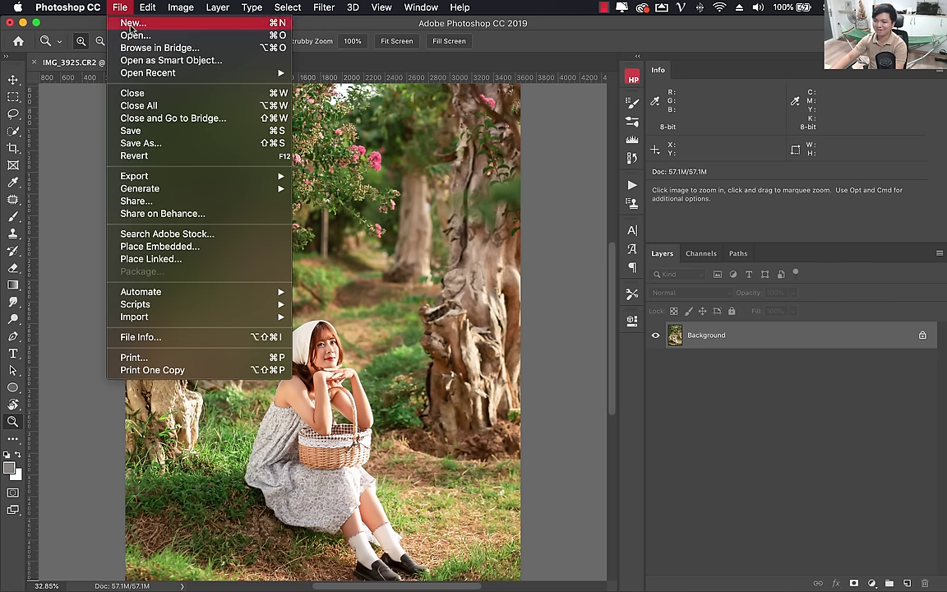
{"action": "left_click", "coordinate": [162, 145]}
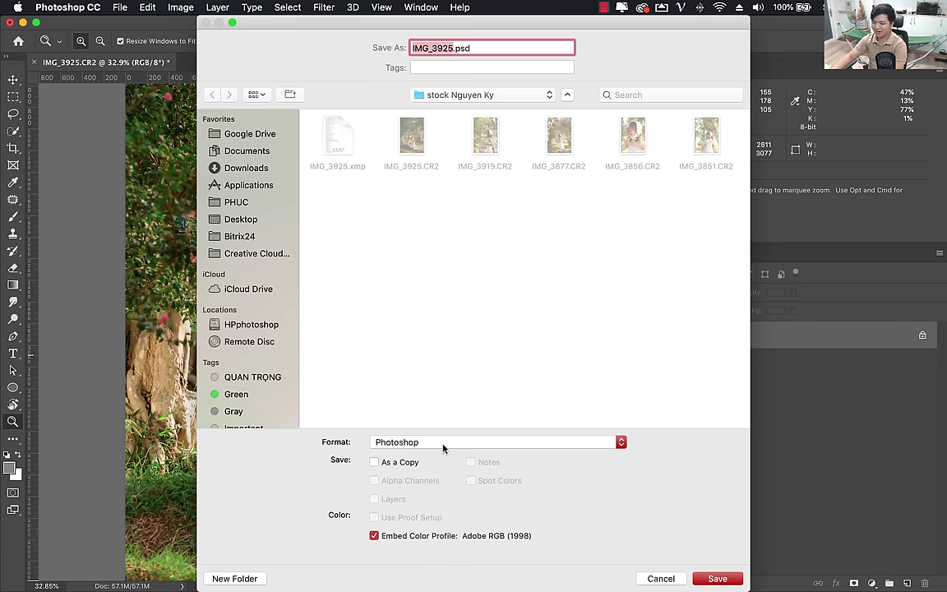
{"action": "left_click", "coordinate": [443, 444]}
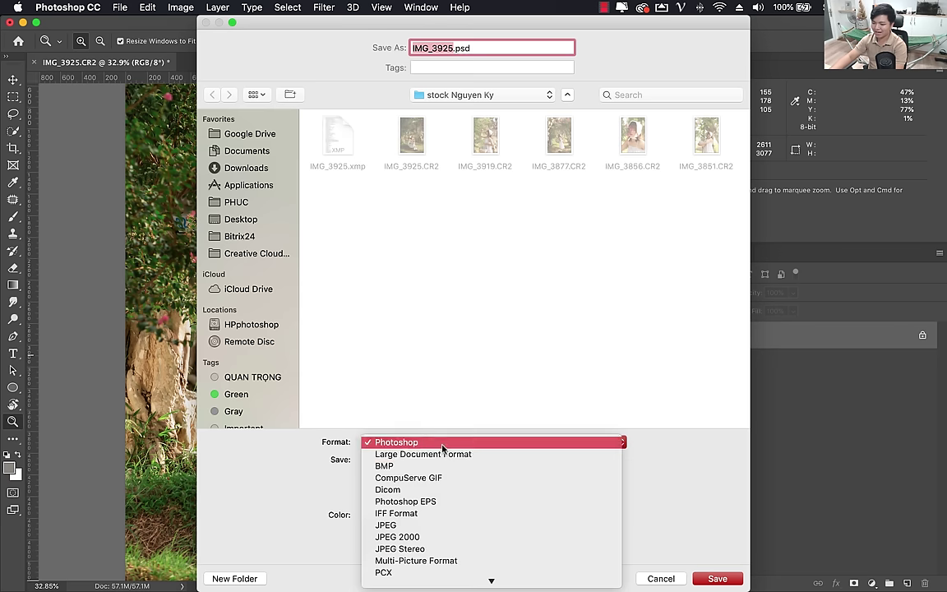
{"action": "scroll", "coordinate": [403, 530], "scroll_direction": "down", "scroll_amount": 2}
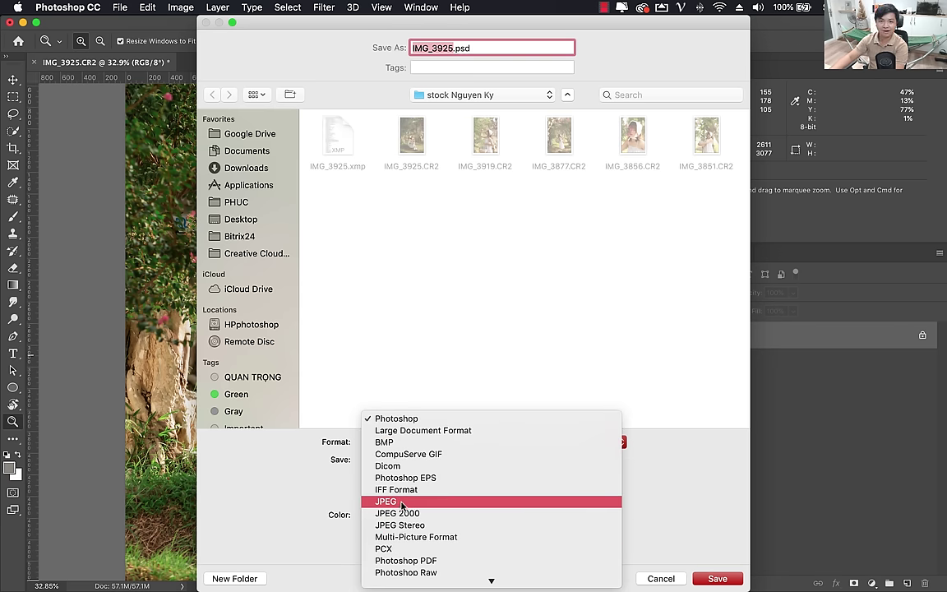
{"action": "left_click", "coordinate": [460, 507]}
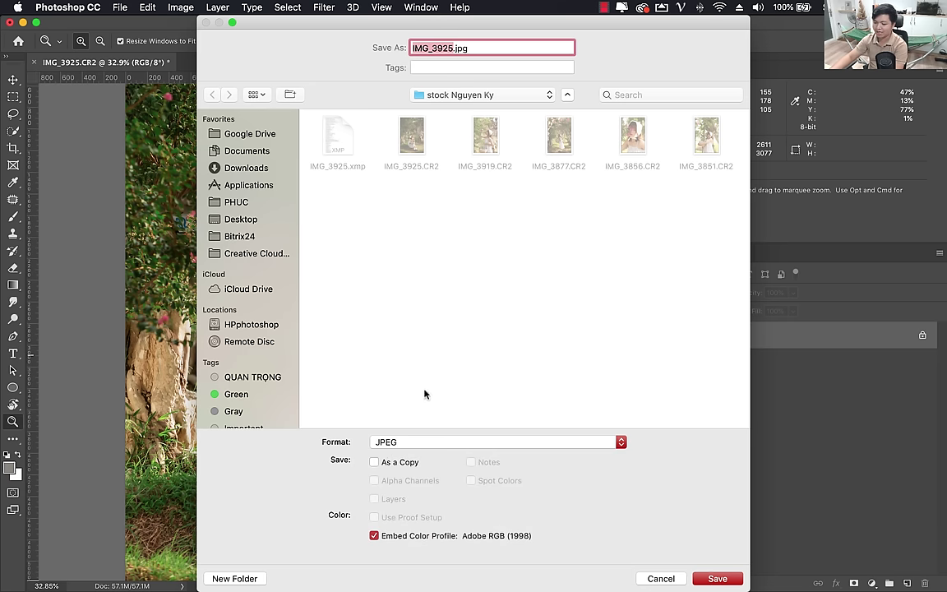
{"action": "left_click", "coordinate": [239, 221]}
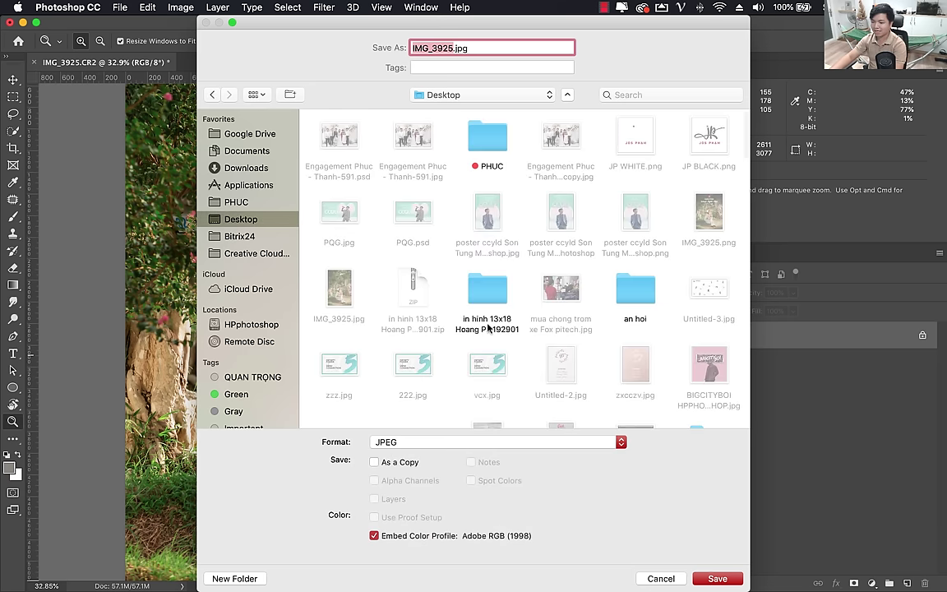
{"action": "left_click", "coordinate": [661, 578]}
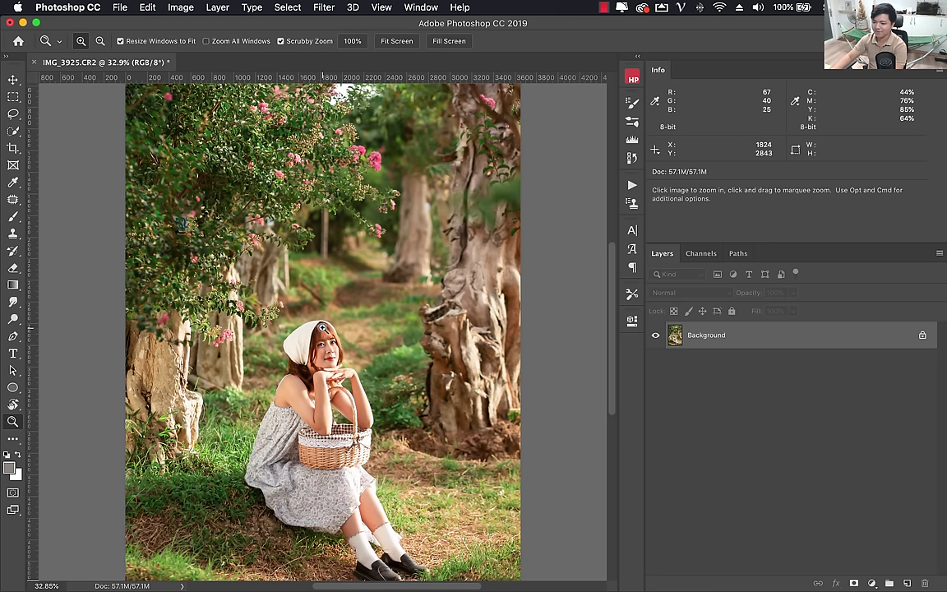
{"action": "key", "text": "ctrl+w"}
{"action": "left_click", "coordinate": [446, 219]}
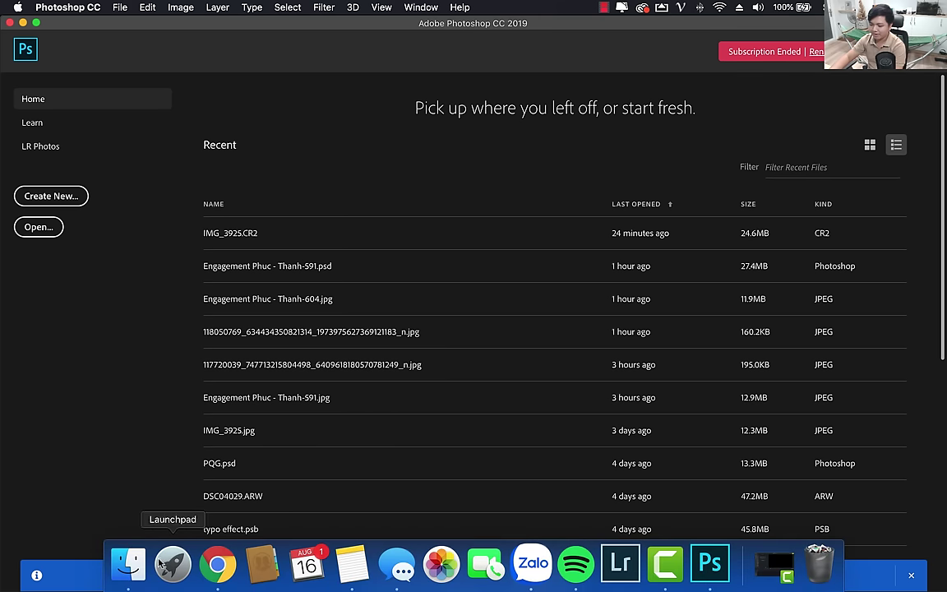
Delete the IMG_3925.xmp sidecar file from the raw photo folder.
{"action": "left_click", "coordinate": [127, 579]}
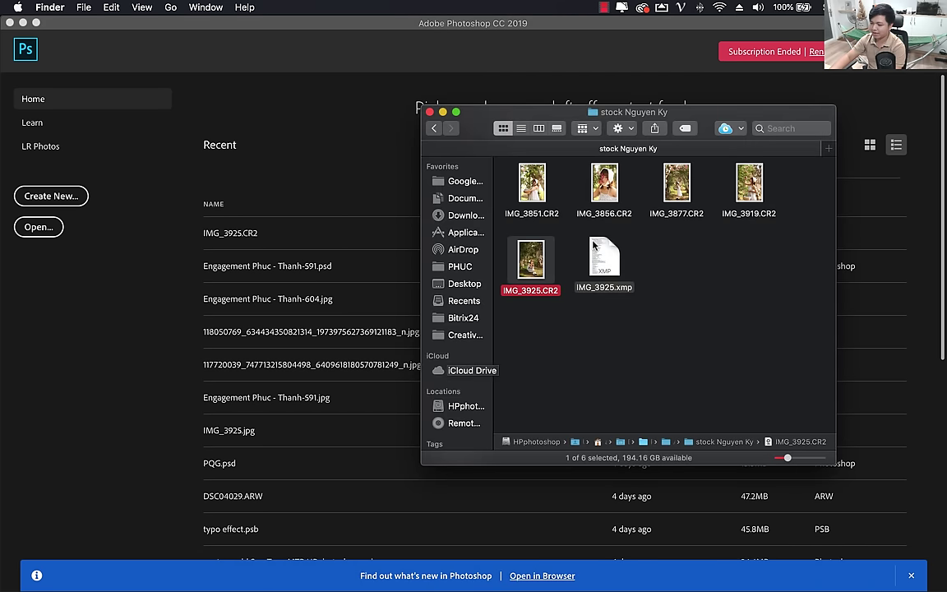
{"action": "left_click", "coordinate": [703, 310]}
{"action": "left_click", "coordinate": [607, 259]}
{"action": "key", "text": "super+BackSpace"}
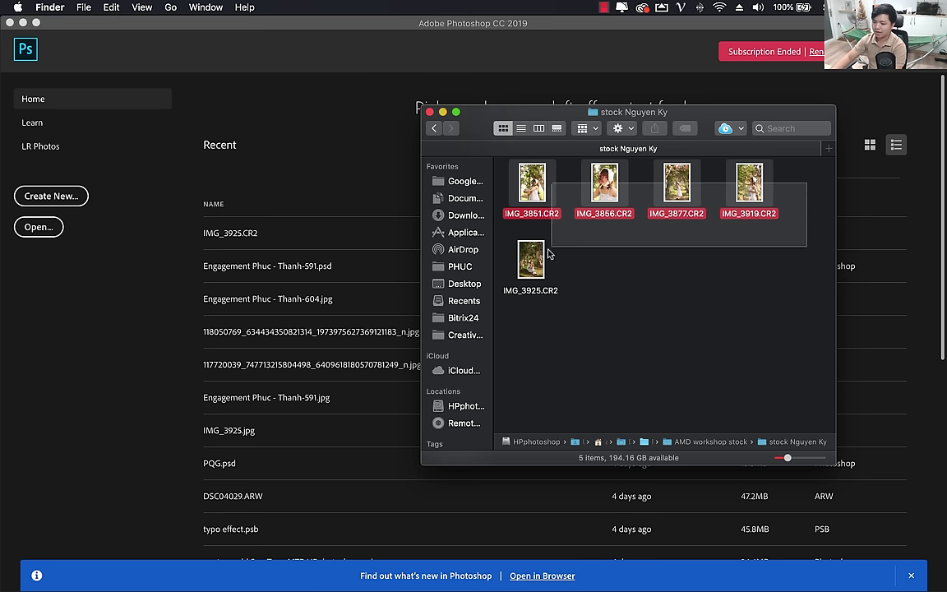
Select the five CR2 files and drag them onto Photoshop to open in Camera Raw.
{"action": "left_click_drag", "start_coordinate": [729, 164], "coordinate": [527, 265]}
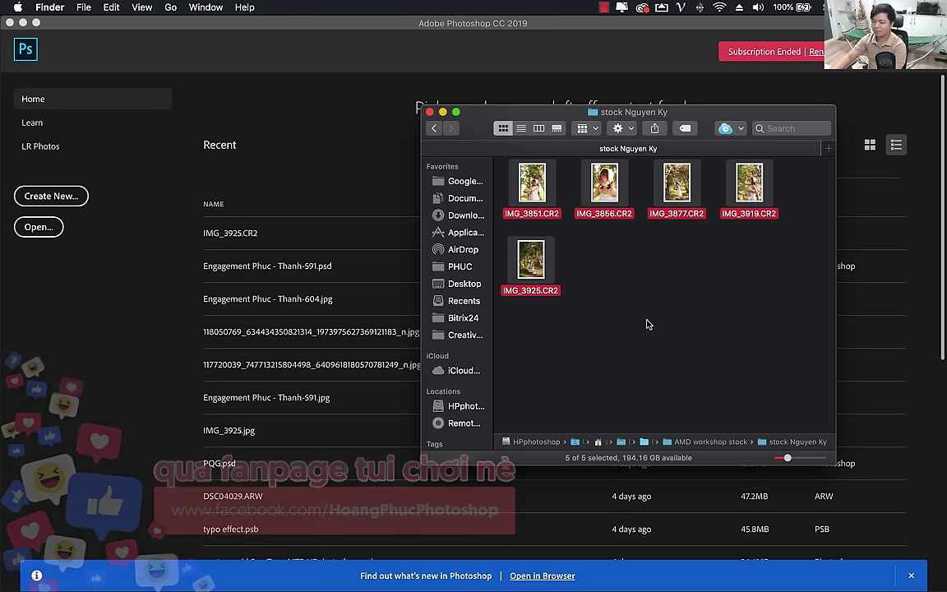
{"action": "left_click", "coordinate": [796, 211]}
{"action": "left_click_drag", "start_coordinate": [722, 161], "coordinate": [453, 271]}
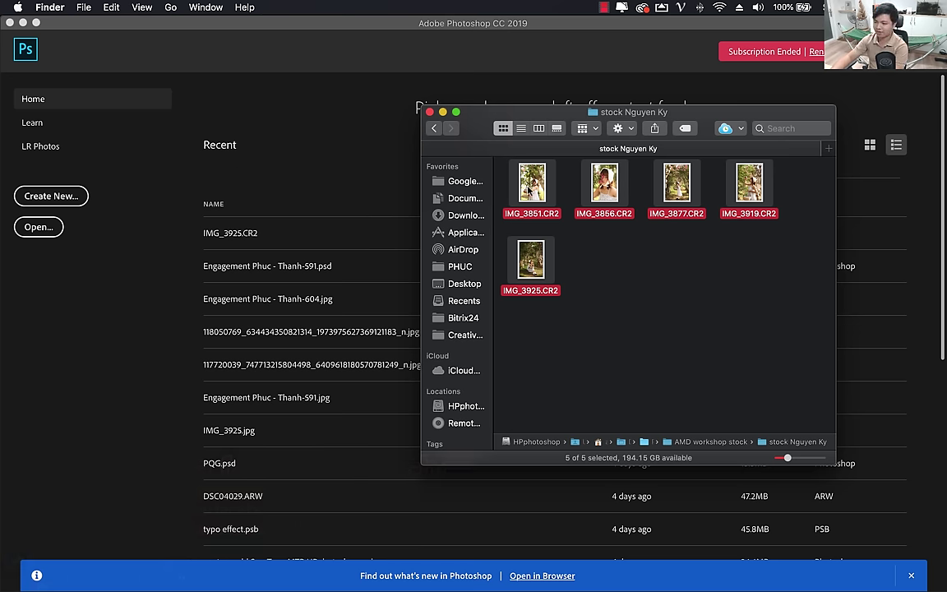
{"action": "left_click_drag", "start_coordinate": [527, 188], "coordinate": [138, 317]}
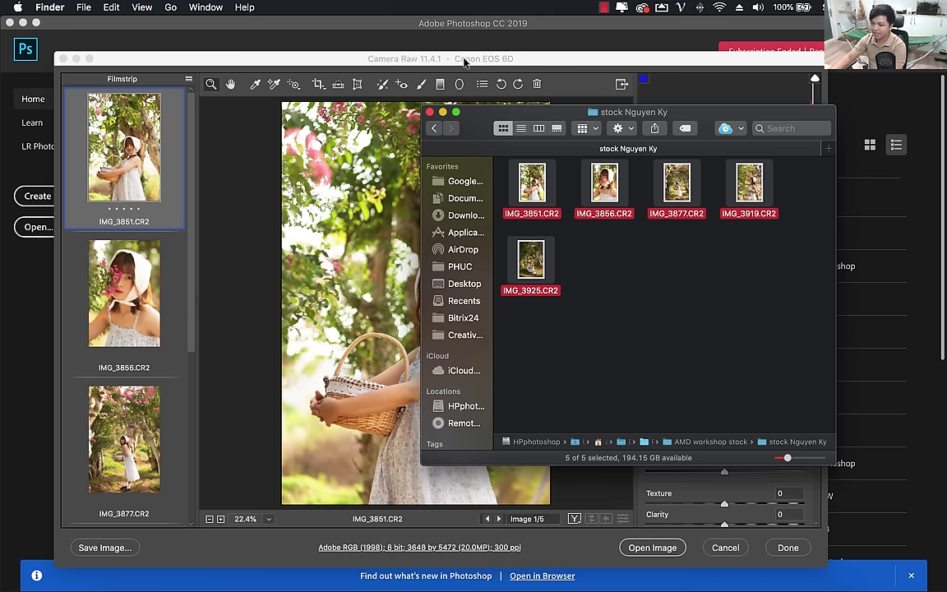
Display IMG_3925 from the Camera Raw filmstrip with the Presets list showing.
{"action": "left_click", "coordinate": [432, 72]}
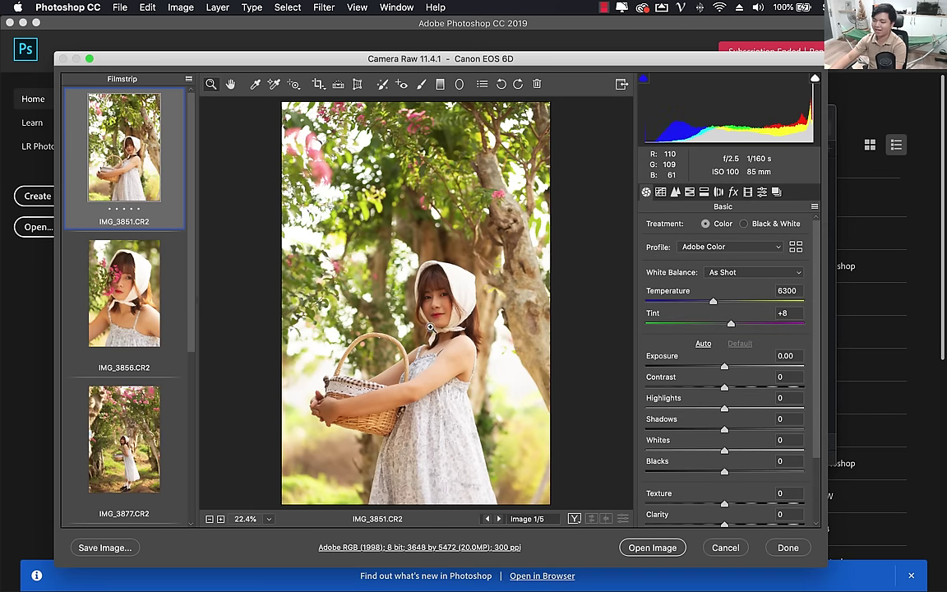
{"action": "scroll", "coordinate": [131, 313], "scroll_direction": "down", "scroll_amount": 3}
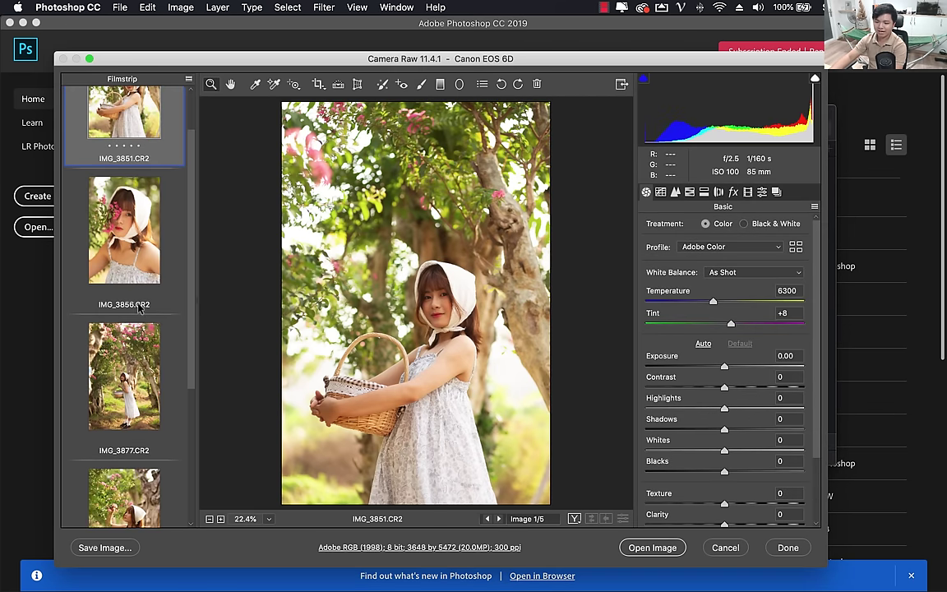
{"action": "scroll", "coordinate": [139, 308], "scroll_direction": "down", "scroll_amount": 5}
{"action": "scroll", "coordinate": [134, 364], "scroll_direction": "up", "scroll_amount": 10}
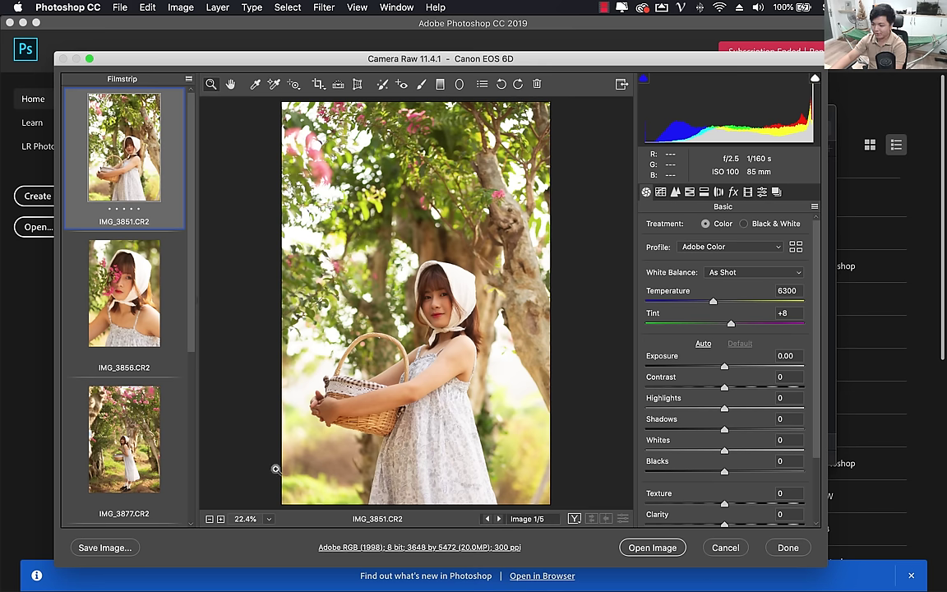
{"action": "scroll", "coordinate": [192, 328], "scroll_direction": "down", "scroll_amount": 2}
{"action": "scroll", "coordinate": [190, 370], "scroll_direction": "down", "scroll_amount": 5}
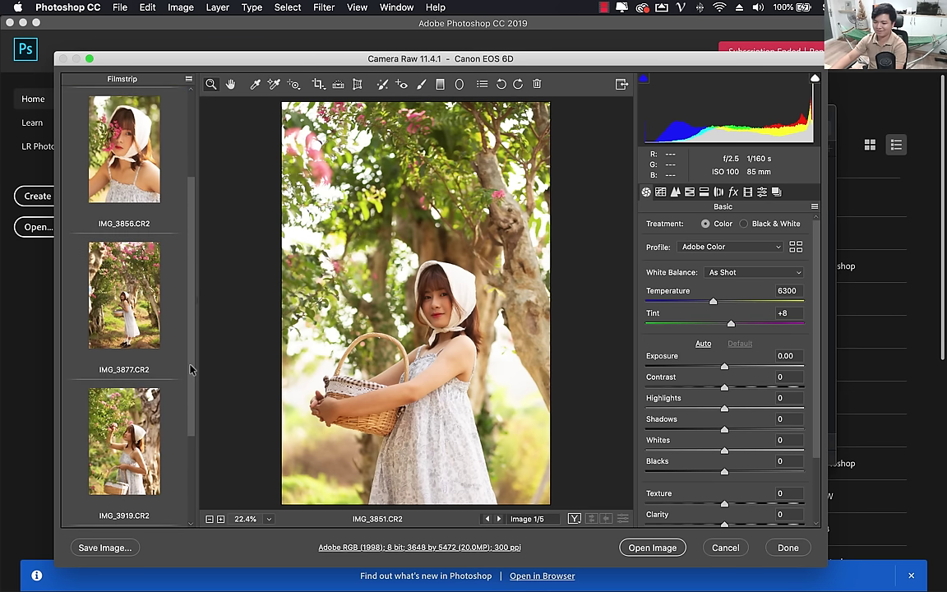
{"action": "left_click_drag", "start_coordinate": [190, 370], "coordinate": [187, 260]}
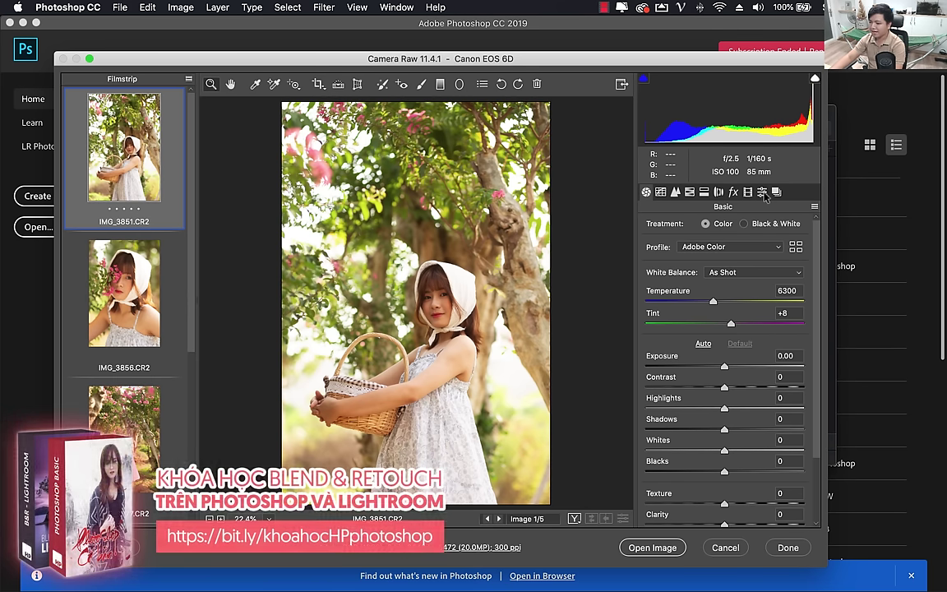
{"action": "scroll", "coordinate": [119, 230], "scroll_direction": "down", "scroll_amount": 5}
{"action": "left_click", "coordinate": [122, 301]}
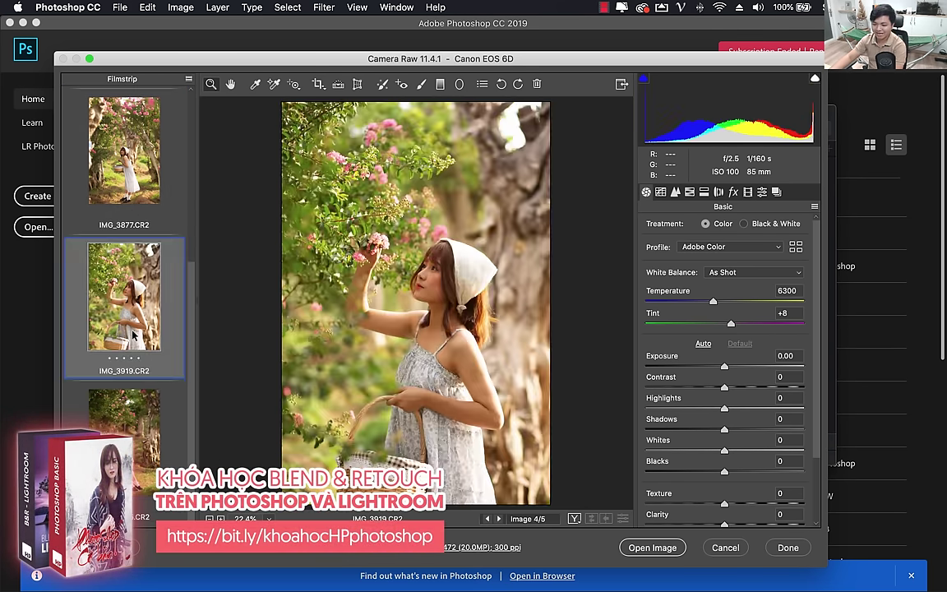
{"action": "left_click", "coordinate": [123, 440]}
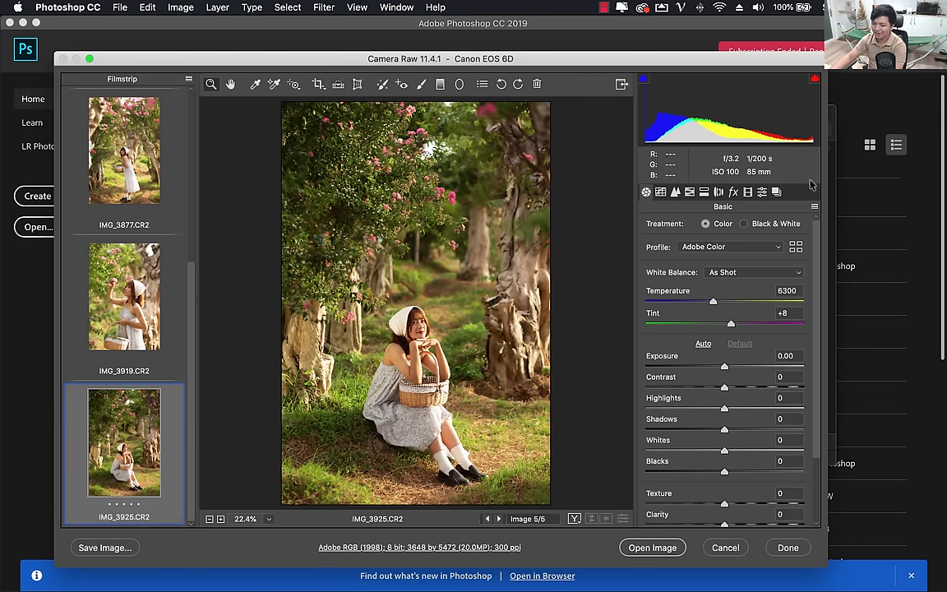
{"action": "left_click", "coordinate": [762, 192]}
Apply the mau Ha Lan preset to IMG_3925, then to IMG_3851.
{"action": "left_click", "coordinate": [775, 192]}
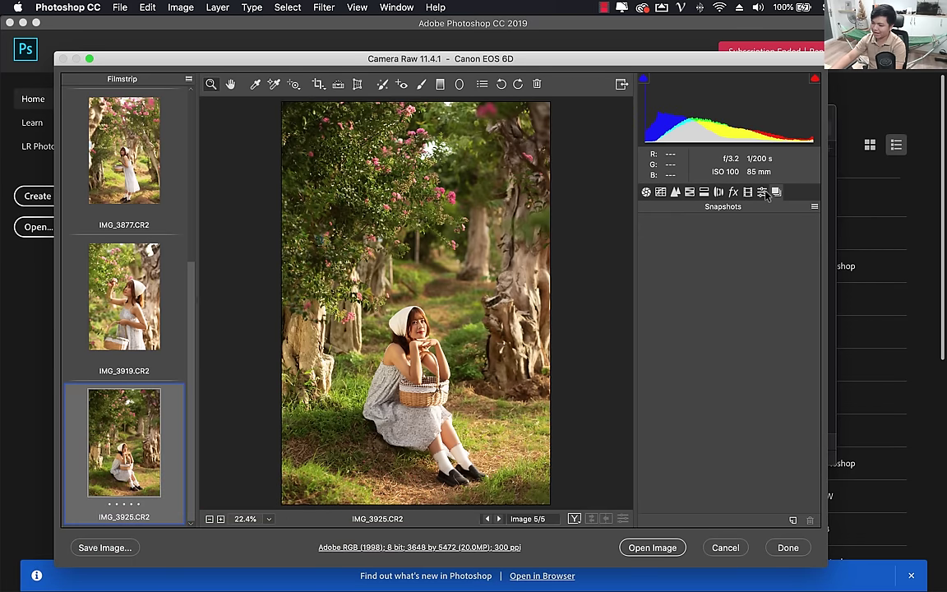
{"action": "left_click", "coordinate": [762, 192]}
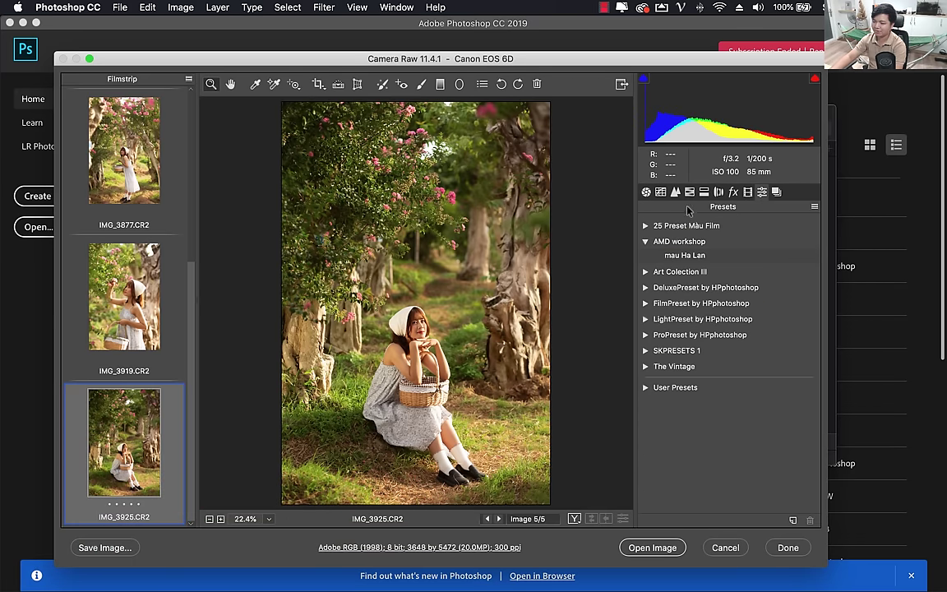
{"action": "left_click", "coordinate": [686, 256]}
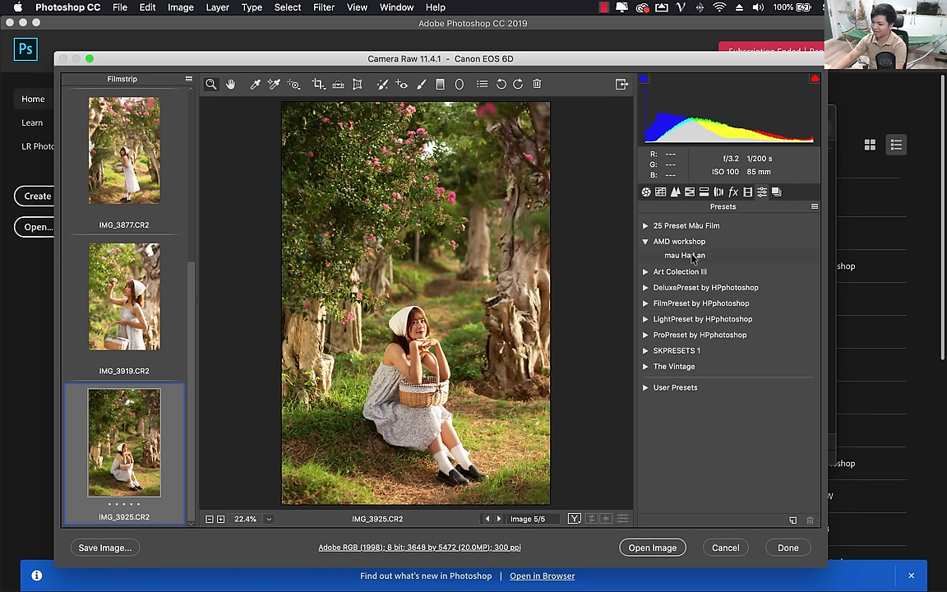
{"action": "left_click", "coordinate": [691, 255]}
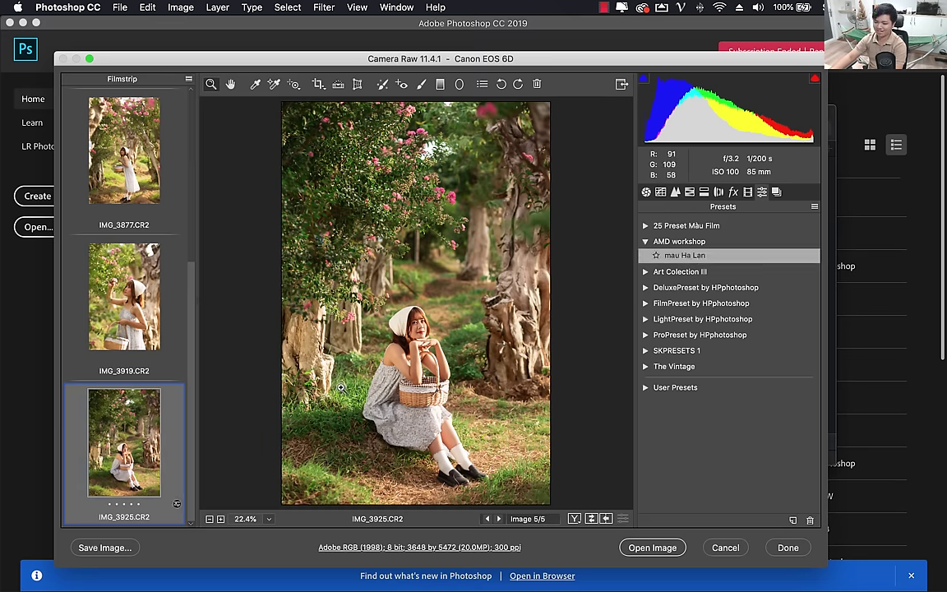
{"action": "scroll", "coordinate": [130, 284], "scroll_direction": "up", "scroll_amount": 5}
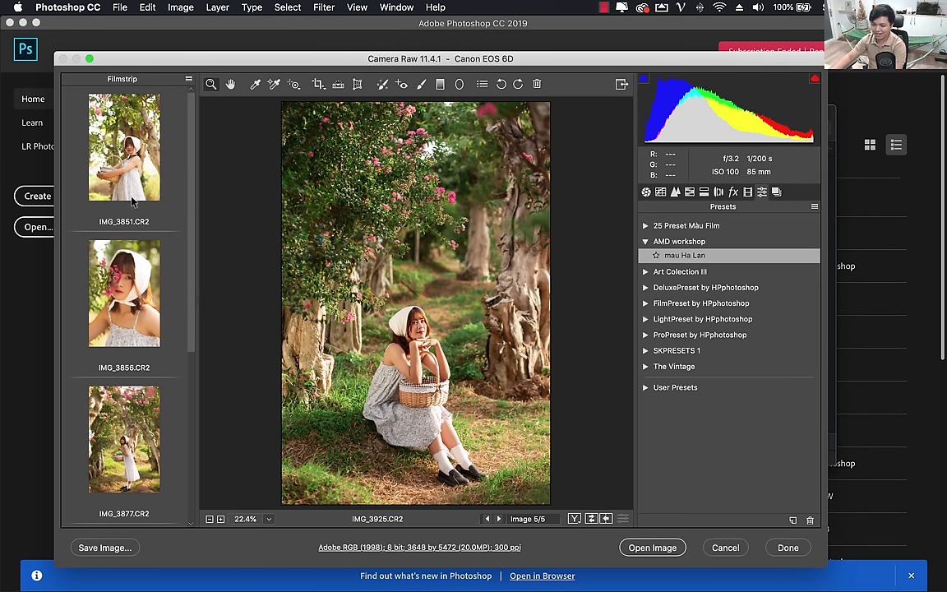
{"action": "left_click", "coordinate": [116, 136]}
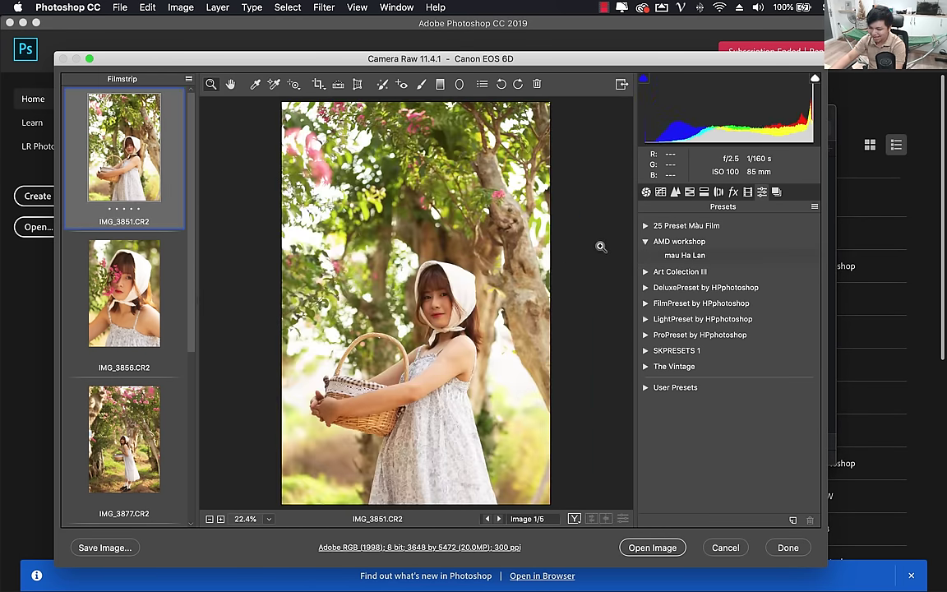
{"action": "left_click", "coordinate": [649, 255]}
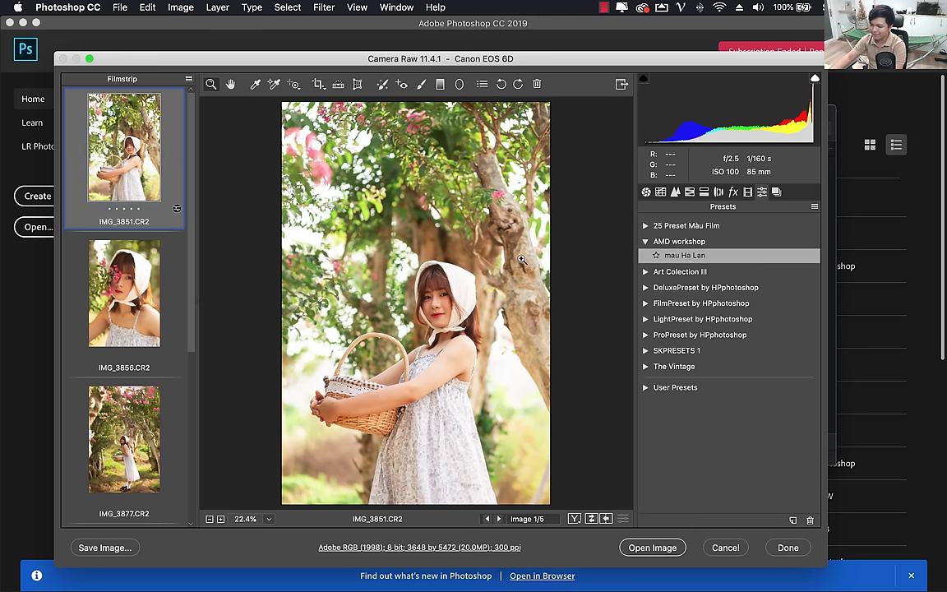
{"action": "left_click", "coordinate": [646, 192]}
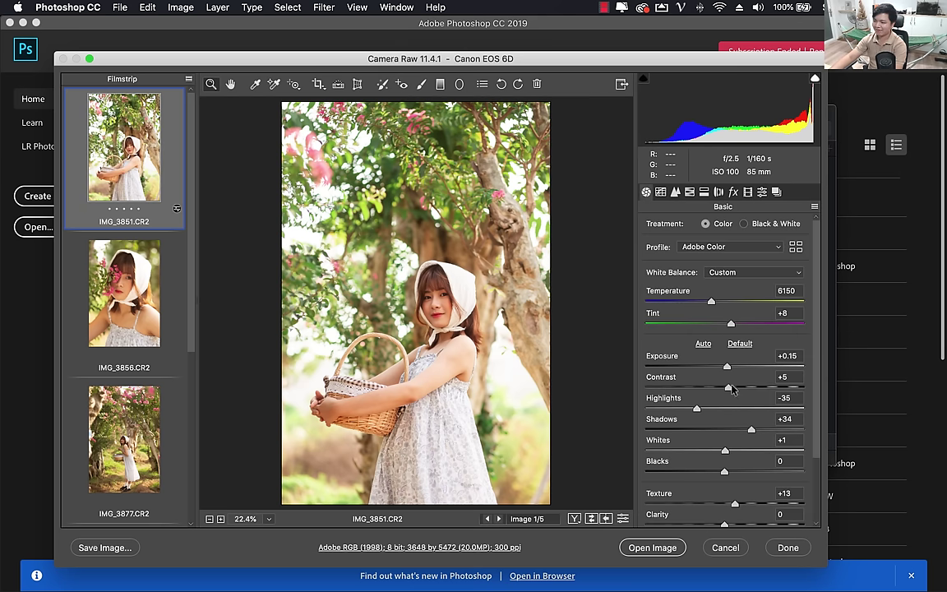
Set IMG_3851's Exposure to -0.05, Highlights to -56 and Whites to -40.
{"action": "left_click_drag", "start_coordinate": [726, 368], "coordinate": [725, 369]}
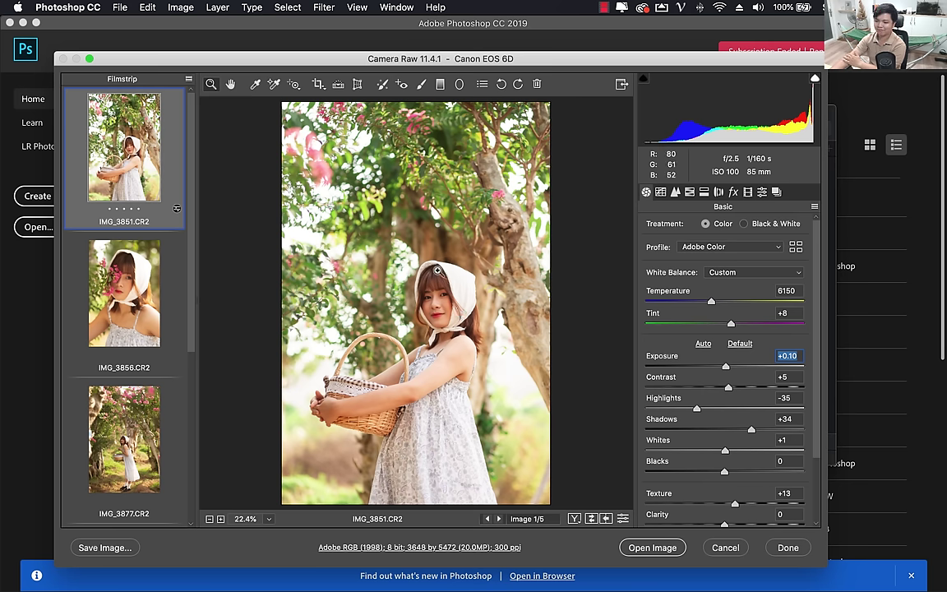
{"action": "mouse_move", "coordinate": [726, 367]}
{"action": "left_mouse_down"}
{"action": "mouse_move", "coordinate": [715, 368]}
{"action": "mouse_move", "coordinate": [723, 367]}
{"action": "left_mouse_up"}
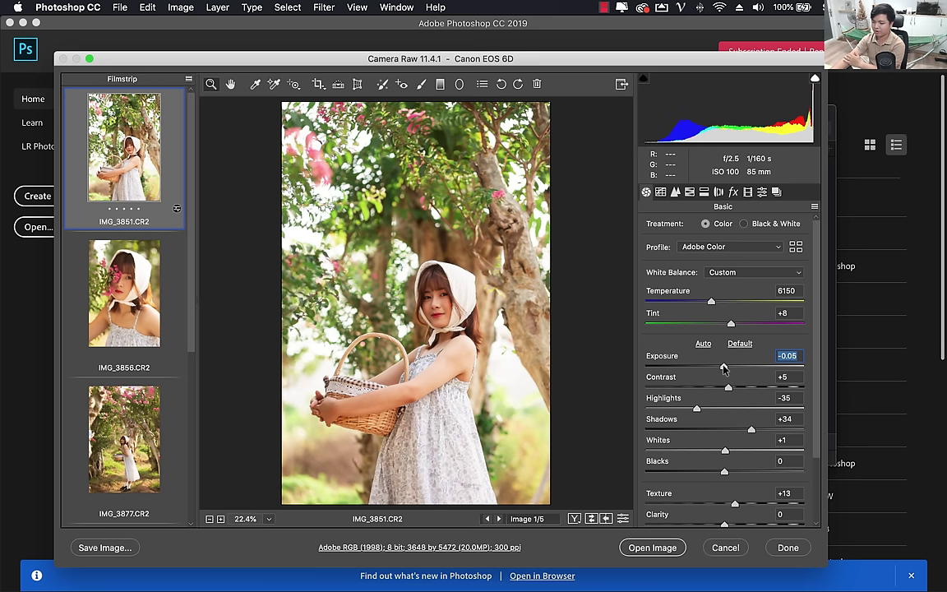
{"action": "left_click_drag", "start_coordinate": [696, 409], "coordinate": [680, 409]}
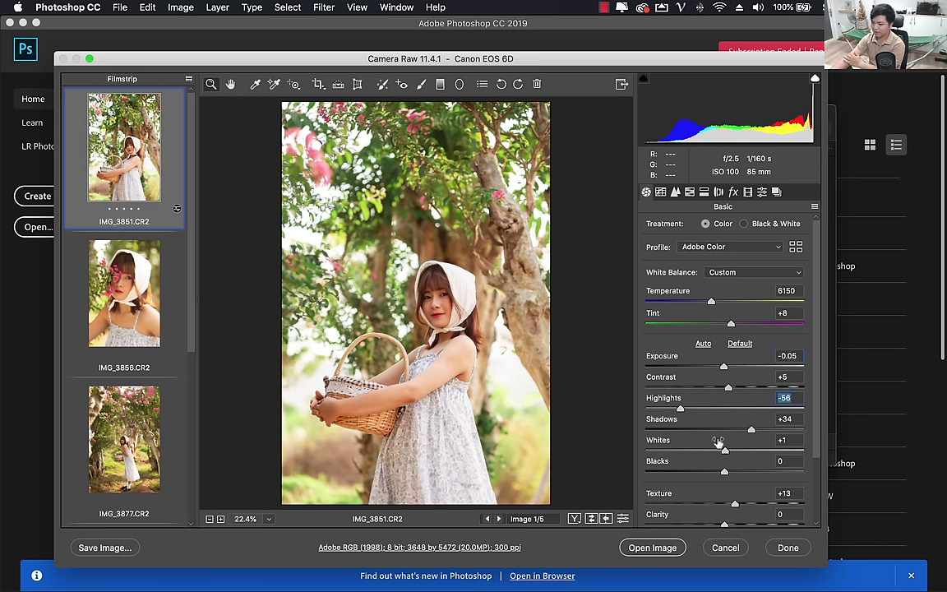
{"action": "left_click_drag", "start_coordinate": [725, 451], "coordinate": [693, 449]}
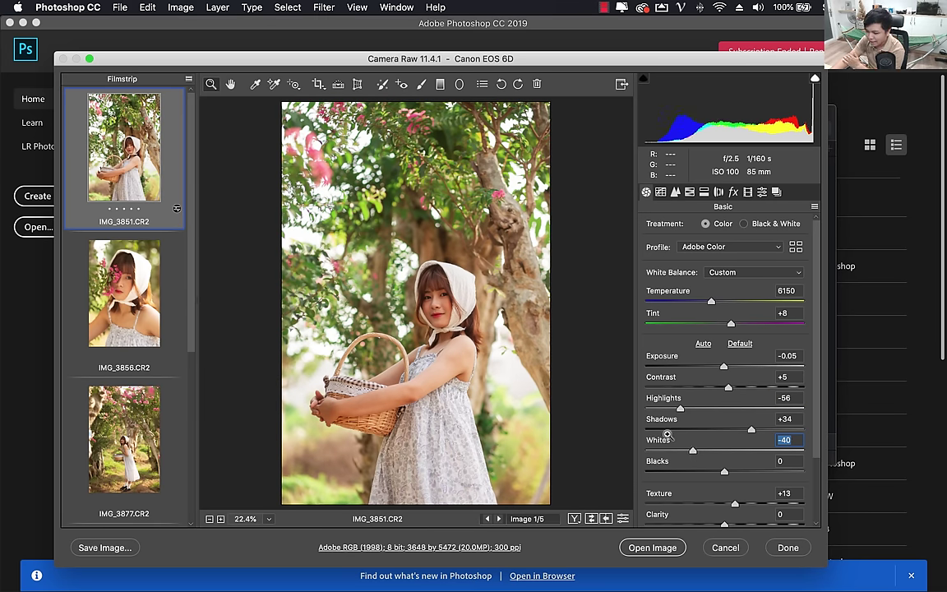
Draw a +0.25 exposure Radial Filter around the girl's head and torso, then show IMG_3856.
{"action": "key", "text": "j"}
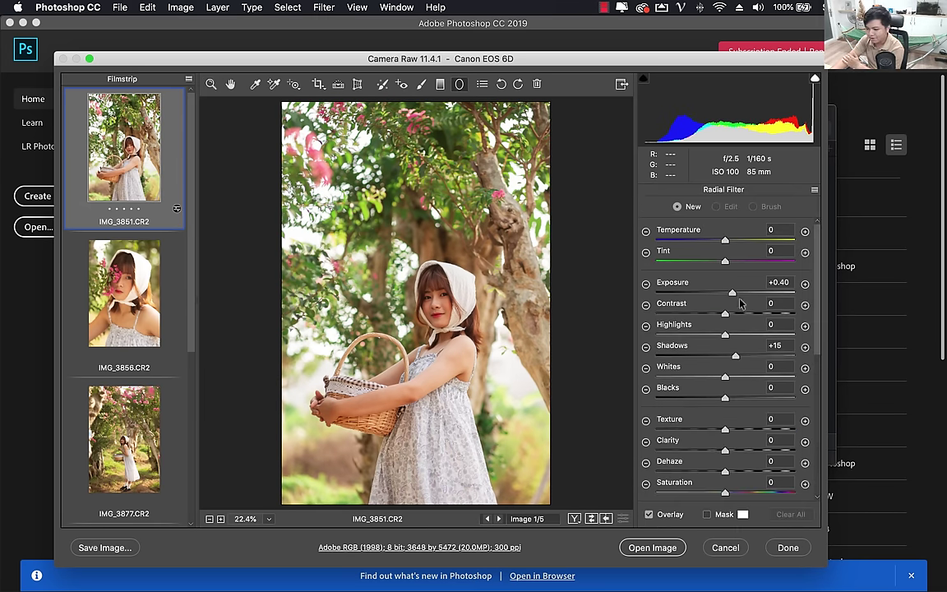
{"action": "left_click_drag", "start_coordinate": [732, 294], "coordinate": [729, 294]}
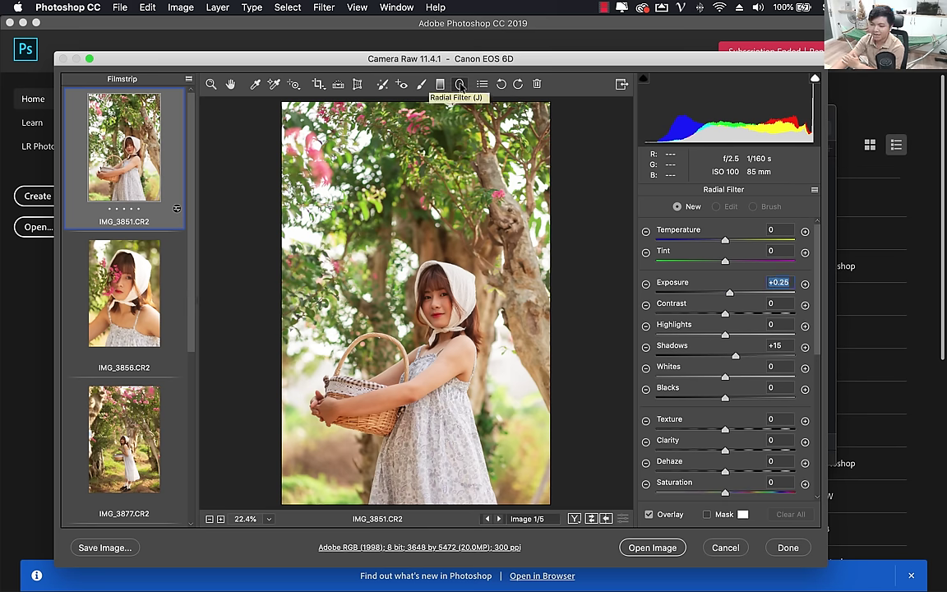
{"action": "left_click_drag", "start_coordinate": [436, 305], "coordinate": [502, 387]}
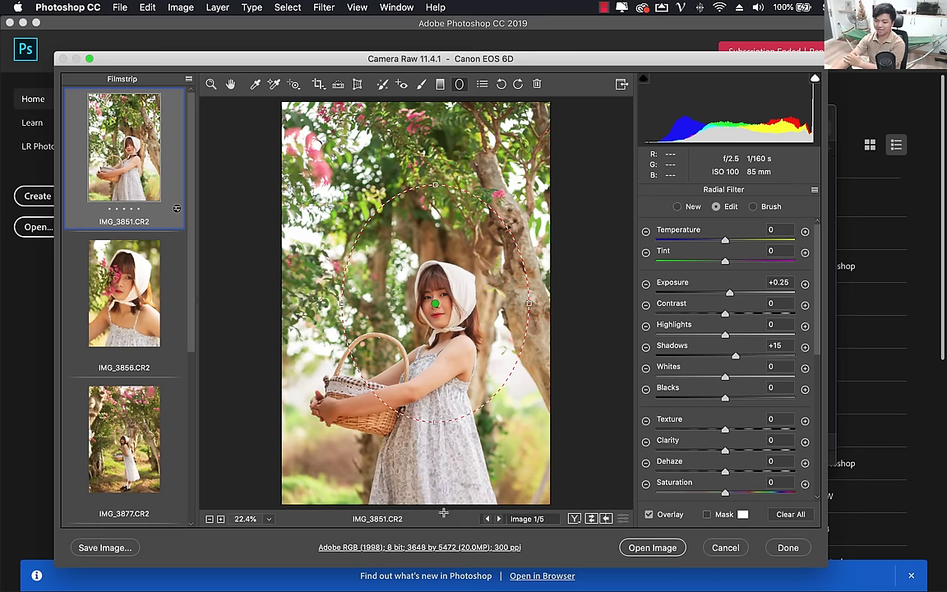
{"action": "left_click", "coordinate": [136, 279]}
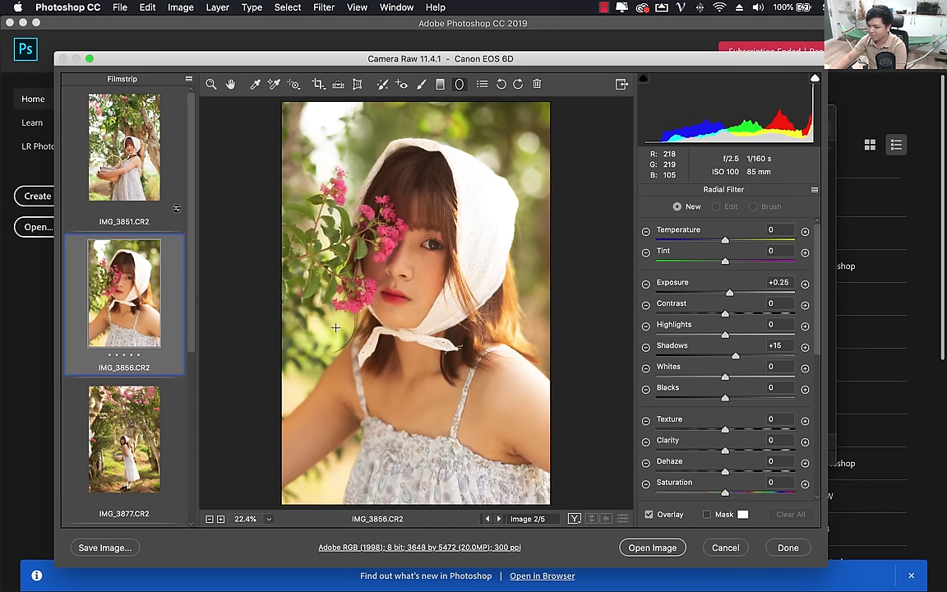
Apply the mau Ha Lan preset to IMG_3856 and set its Exposure to -0.05.
{"action": "left_click", "coordinate": [210, 84]}
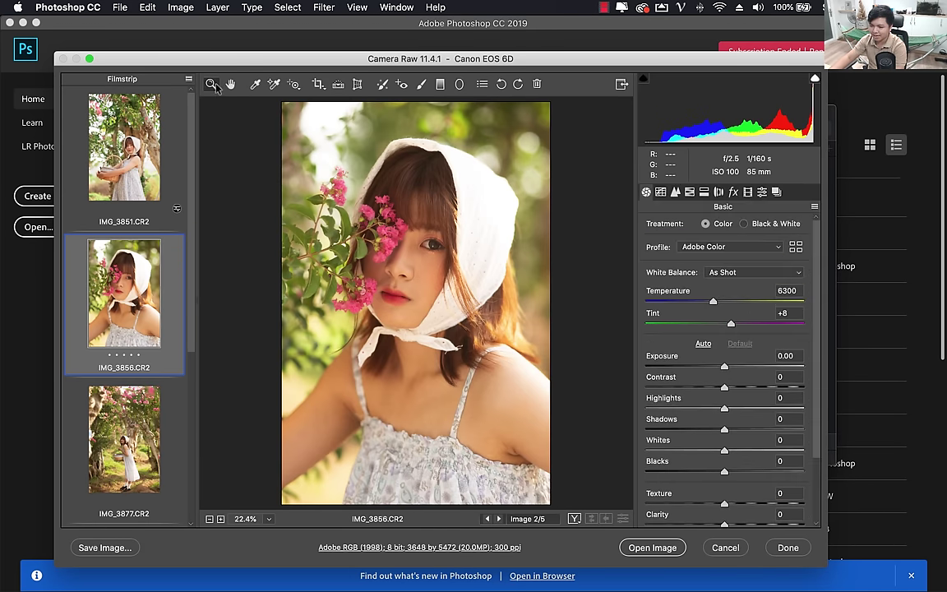
{"action": "left_click", "coordinate": [762, 194]}
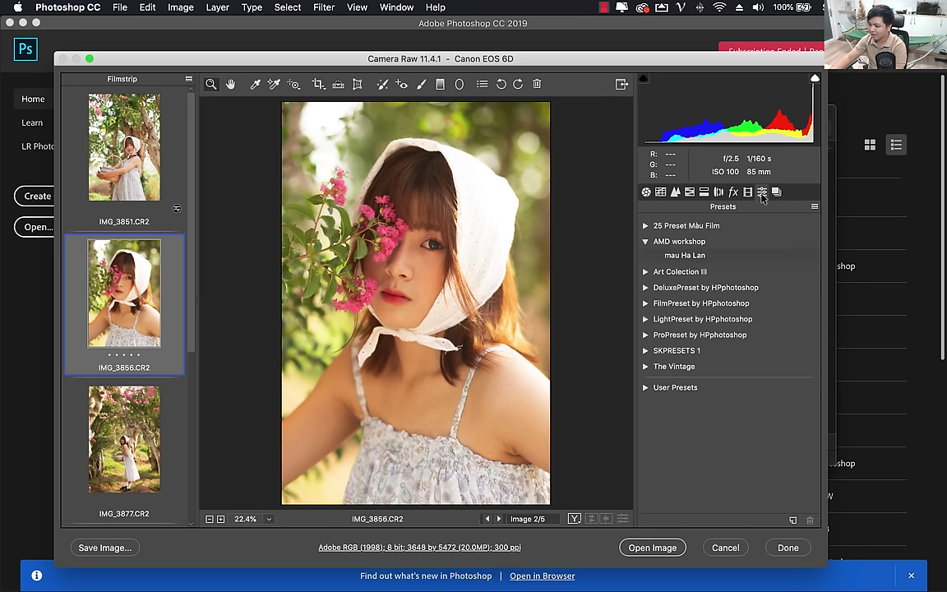
{"action": "left_click", "coordinate": [683, 257]}
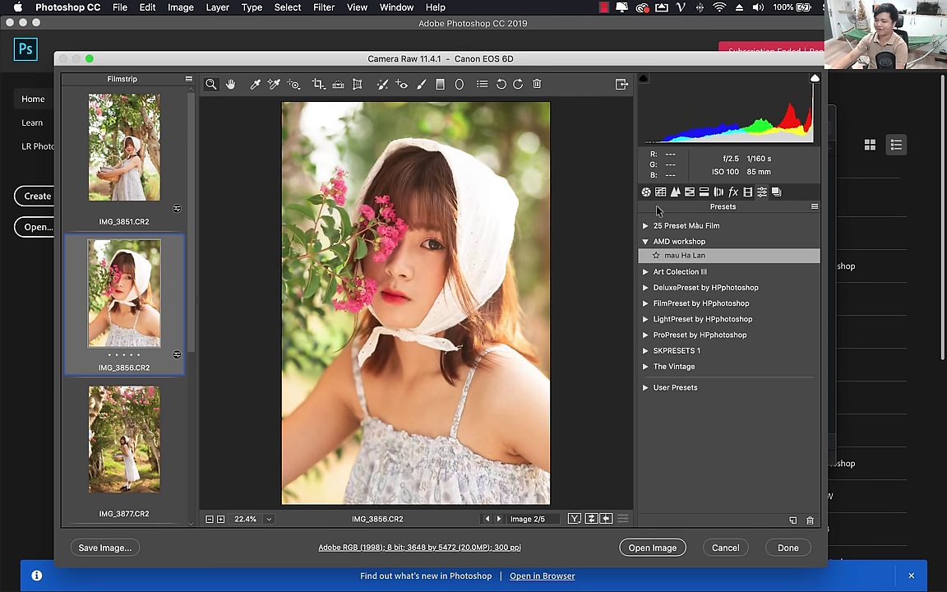
{"action": "left_click", "coordinate": [647, 193]}
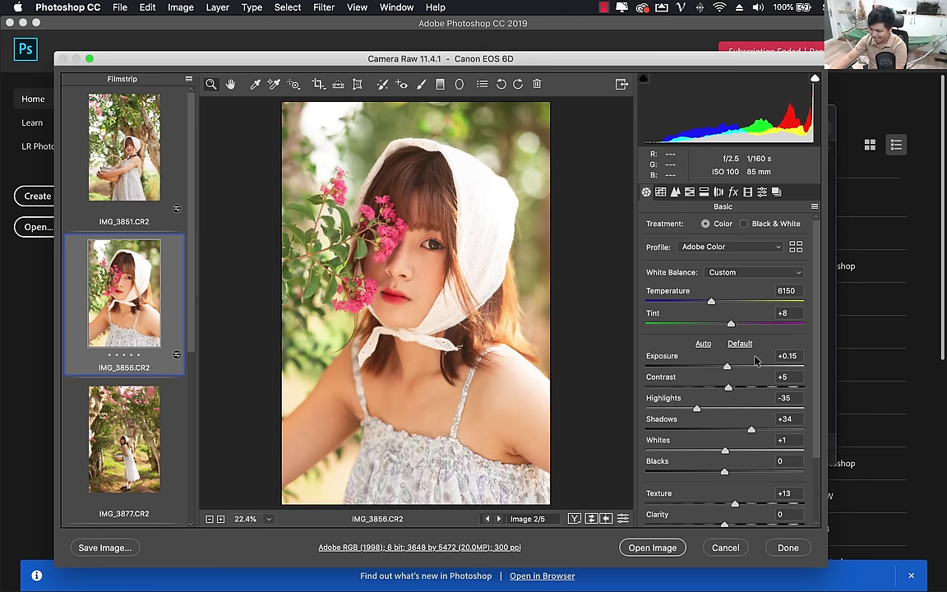
{"action": "left_click_drag", "start_coordinate": [727, 369], "coordinate": [717, 372]}
{"action": "left_click_drag", "start_coordinate": [721, 370], "coordinate": [723, 370]}
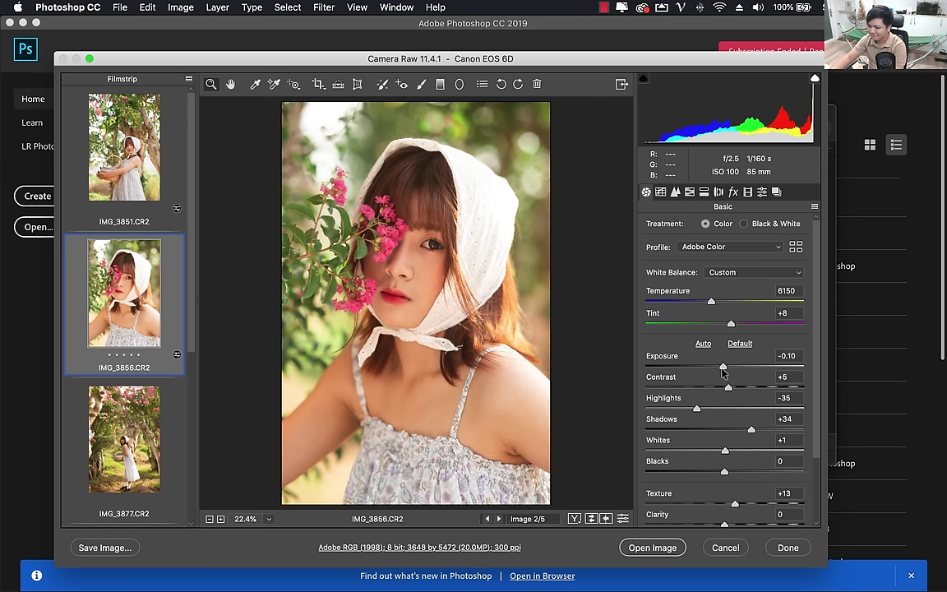
Draw a radial filter around the girl's face, then return to IMG_3851.
{"action": "left_click", "coordinate": [459, 84]}
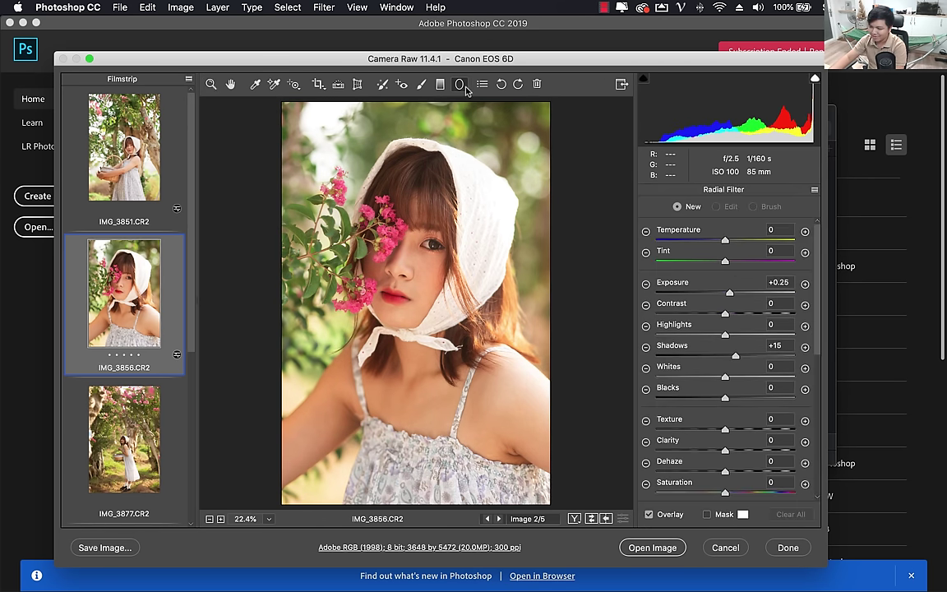
{"action": "left_click_drag", "start_coordinate": [409, 252], "coordinate": [477, 353]}
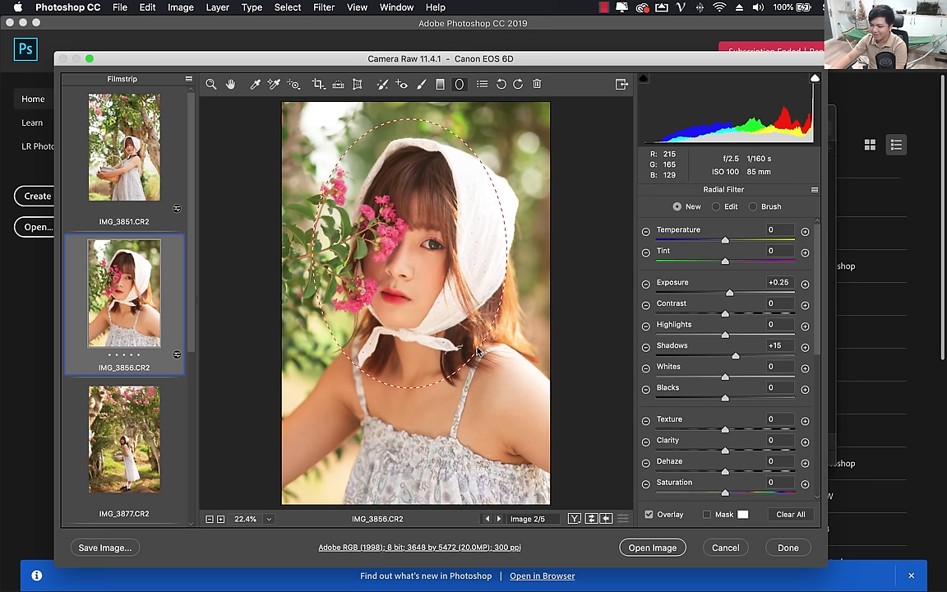
{"action": "left_click", "coordinate": [230, 84]}
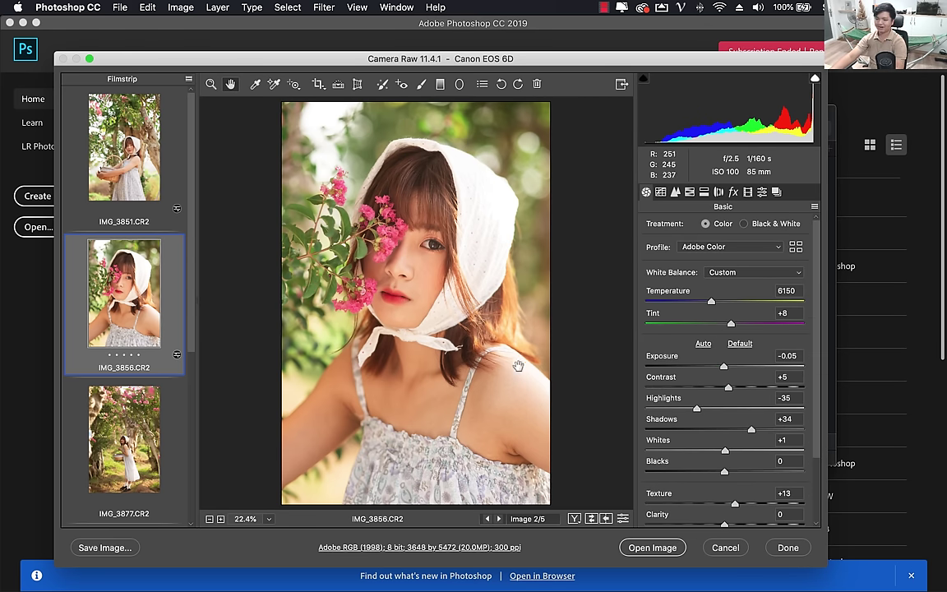
{"action": "left_click", "coordinate": [132, 173]}
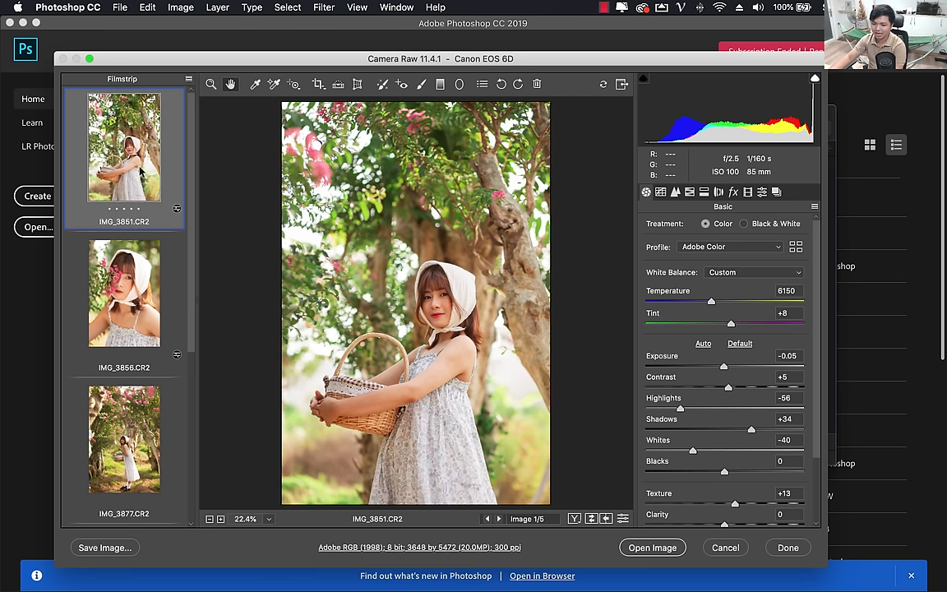
Select all five photos in the filmstrip and open them as Photoshop documents.
{"action": "scroll", "coordinate": [135, 173], "scroll_direction": "down", "scroll_amount": 2}
{"action": "scroll", "coordinate": [132, 230], "scroll_direction": "down", "scroll_amount": 2}
{"action": "left_click", "coordinate": [125, 416], "text": "shift"}
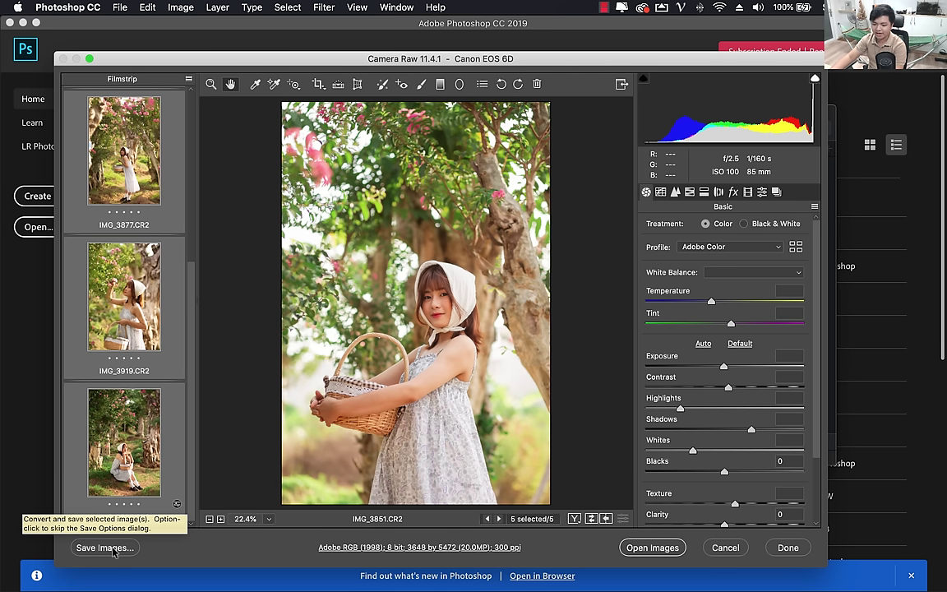
{"action": "scroll", "coordinate": [174, 320], "scroll_direction": "up", "scroll_amount": 4}
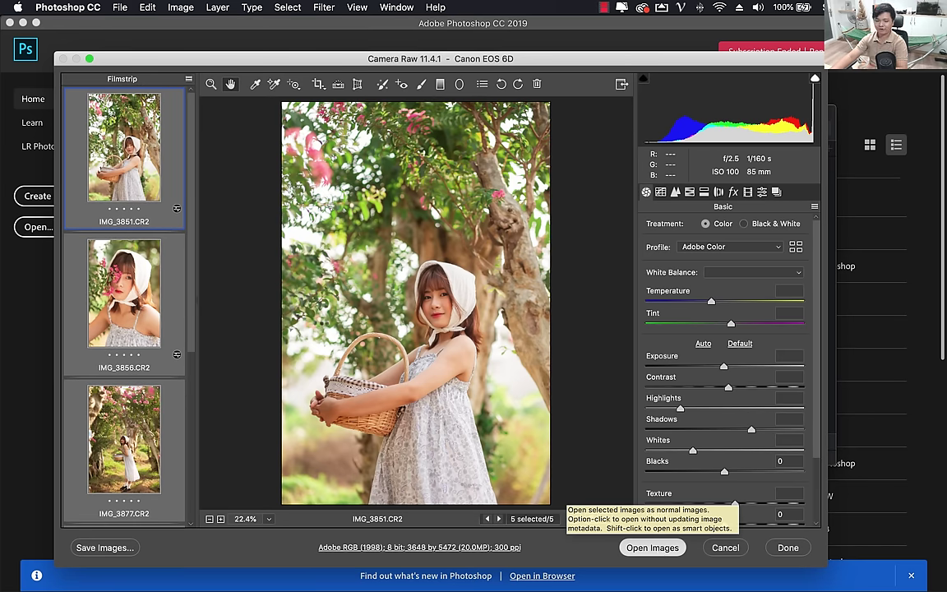
{"action": "key", "text": "Return"}
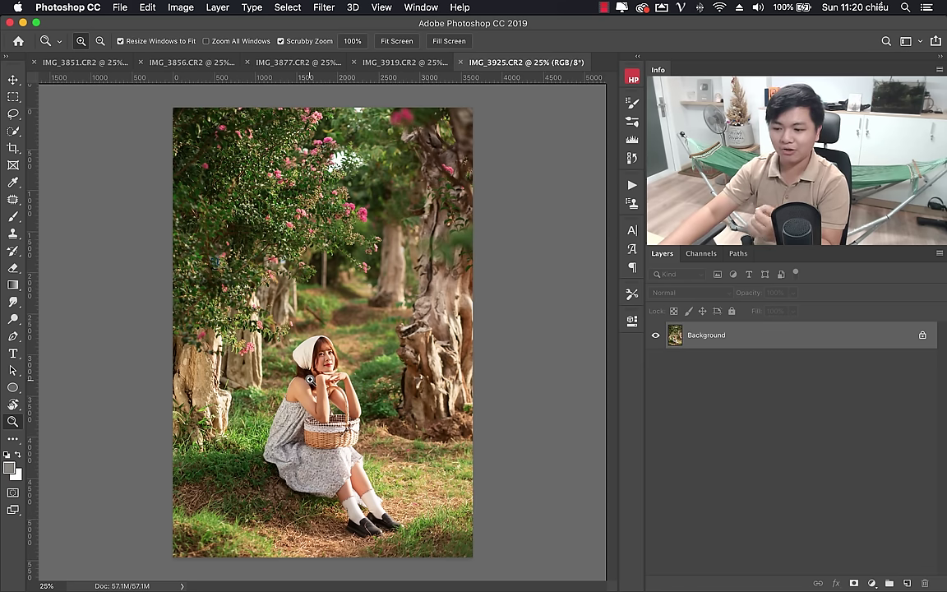
{"action": "left_click_drag", "start_coordinate": [319, 363], "coordinate": [355, 366]}
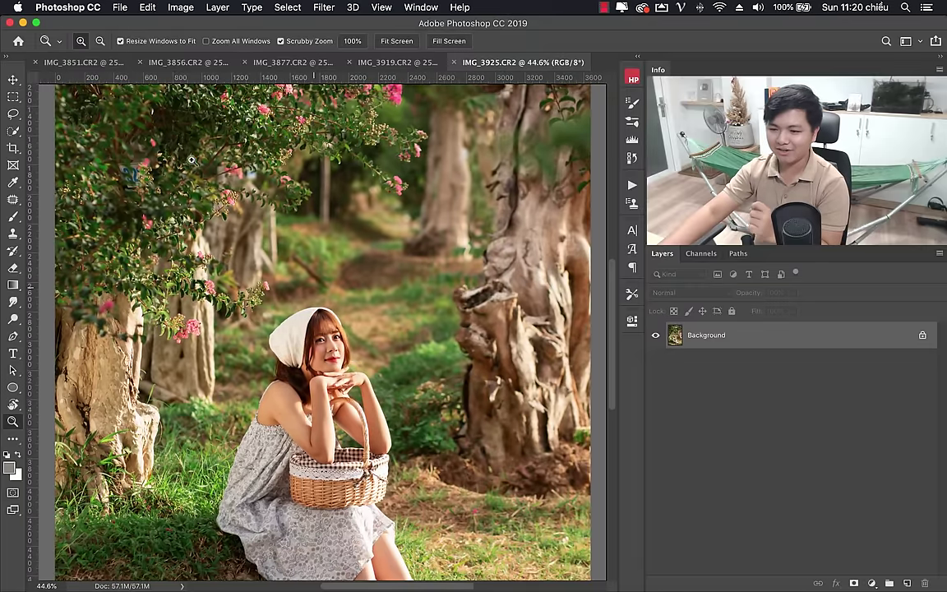
{"action": "left_click_drag", "start_coordinate": [134, 148], "coordinate": [211, 166]}
{"action": "left_click", "coordinate": [134, 183]}
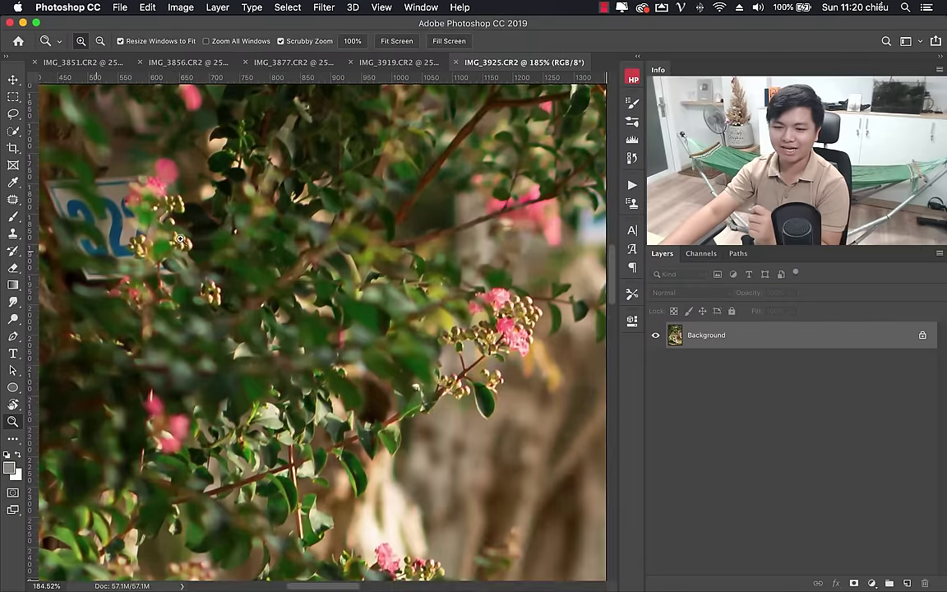
{"action": "key", "text": "super+0"}
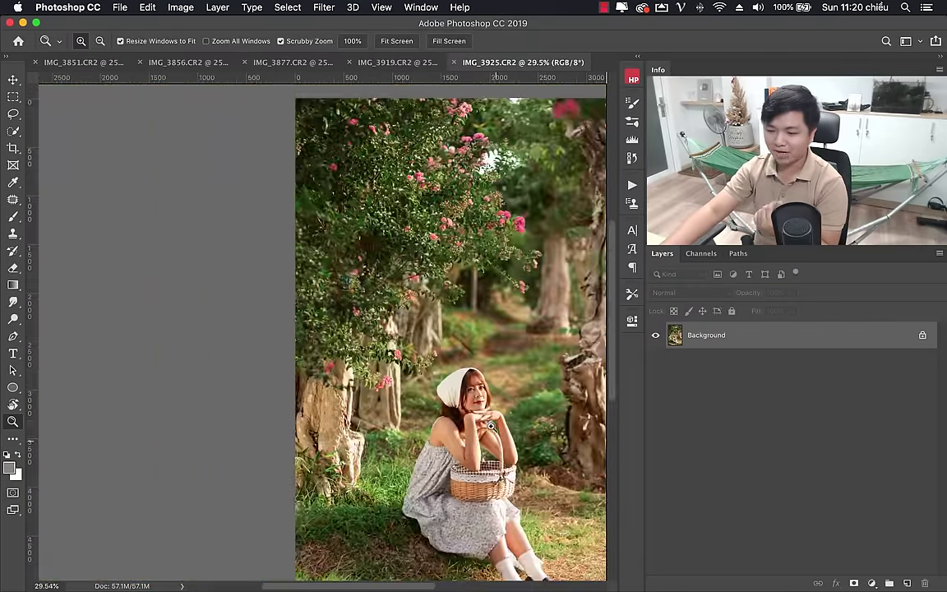
{"action": "left_click_drag", "start_coordinate": [489, 425], "coordinate": [581, 415]}
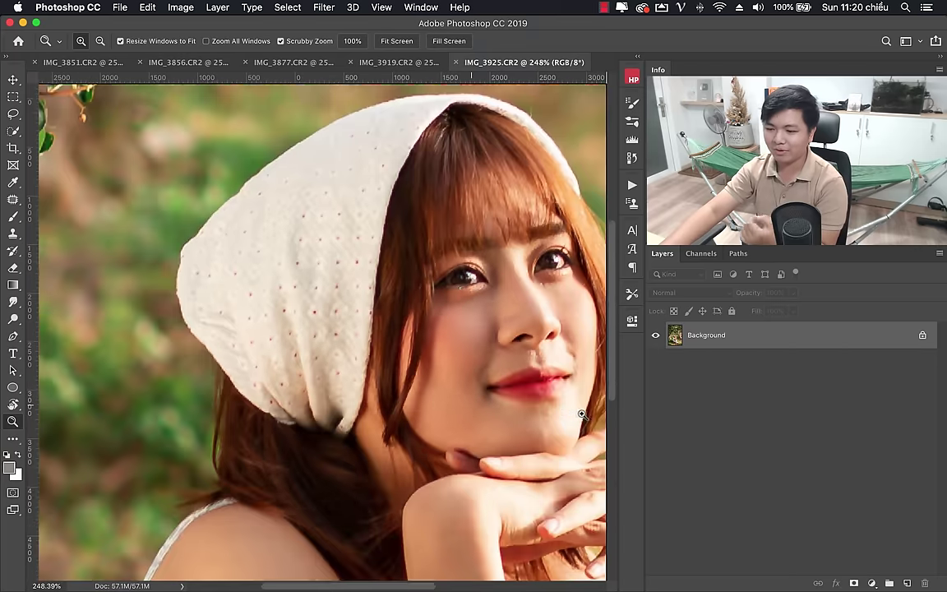
{"action": "left_click_drag", "start_coordinate": [468, 412], "coordinate": [292, 317]}
{"action": "mouse_move", "coordinate": [366, 343]}
{"action": "left_mouse_down"}
{"action": "mouse_move", "coordinate": [415, 324]}
{"action": "mouse_move", "coordinate": [302, 332]}
{"action": "left_mouse_up"}
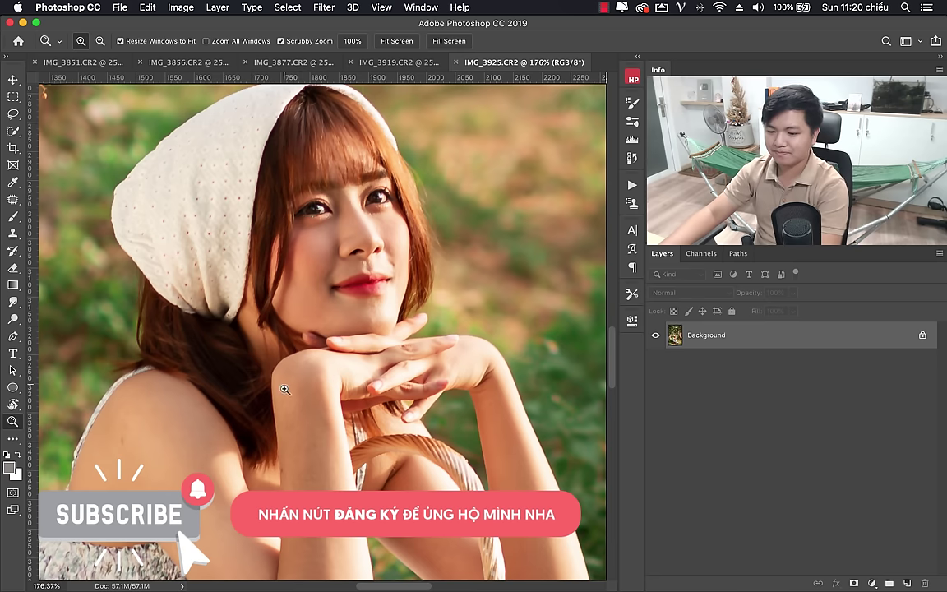
{"action": "scroll", "coordinate": [285, 388], "scroll_direction": "down", "scroll_amount": 5}
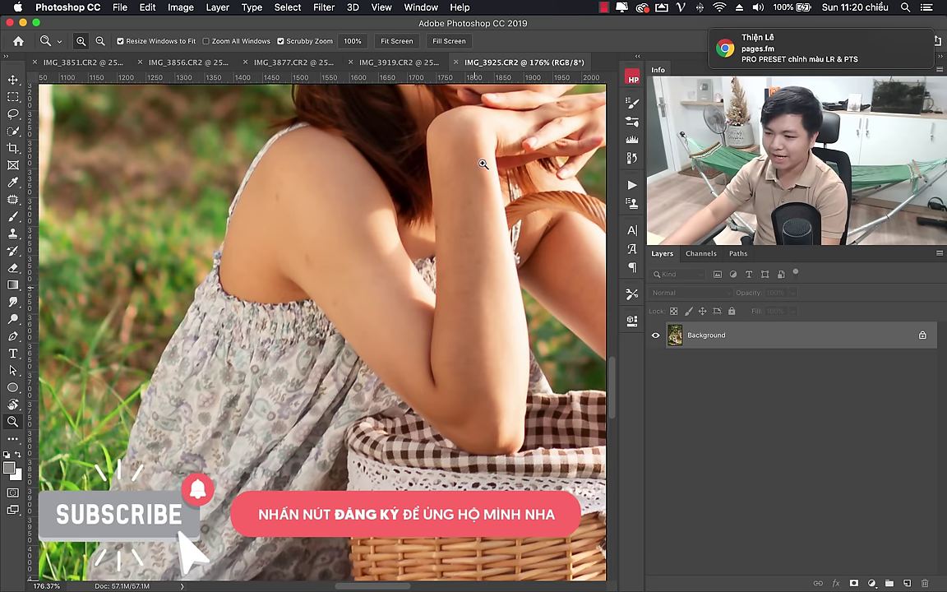
{"action": "left_click_drag", "start_coordinate": [393, 241], "coordinate": [313, 246]}
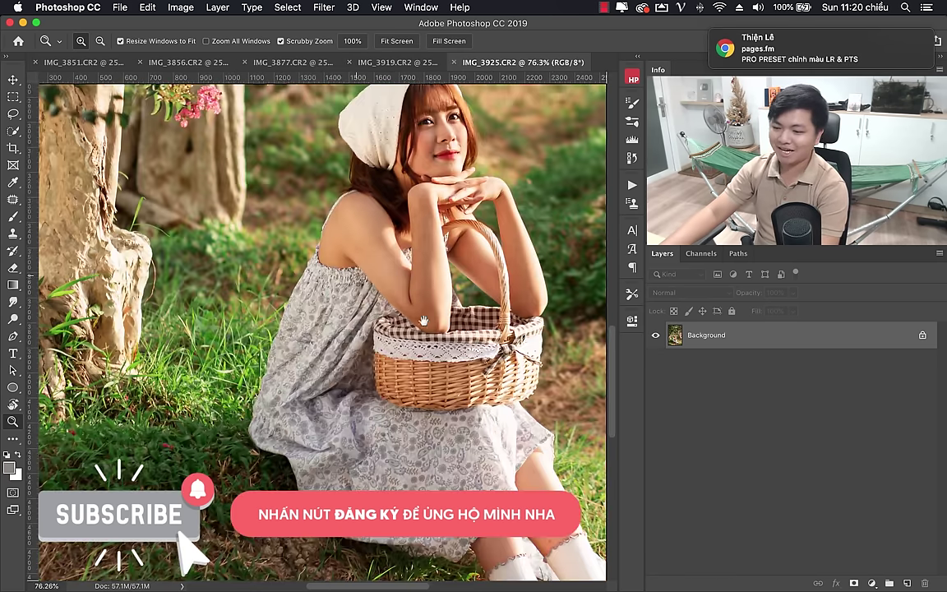
{"action": "scroll", "coordinate": [372, 347], "scroll_direction": "down", "scroll_amount": 5}
{"action": "scroll", "coordinate": [373, 347], "scroll_direction": "up", "scroll_amount": 5}
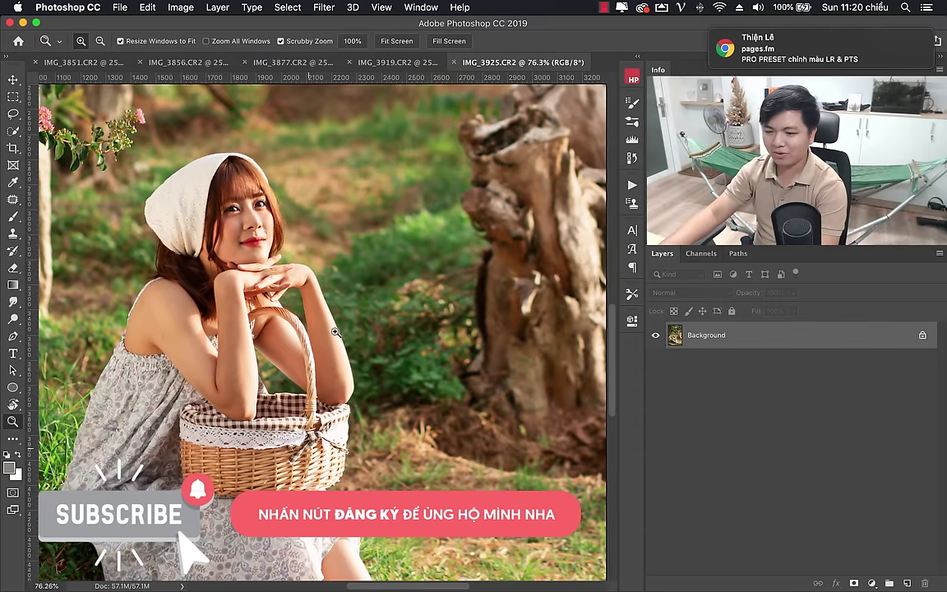
{"action": "left_click_drag", "start_coordinate": [386, 263], "coordinate": [337, 261]}
{"action": "scroll", "coordinate": [338, 262], "scroll_direction": "up", "scroll_amount": 3}
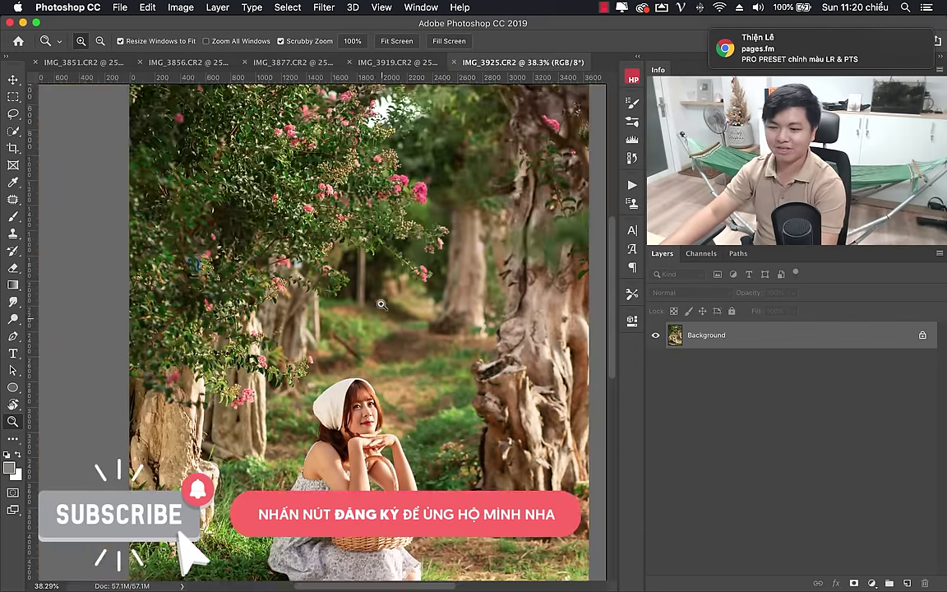
{"action": "left_click_drag", "start_coordinate": [361, 335], "coordinate": [336, 334]}
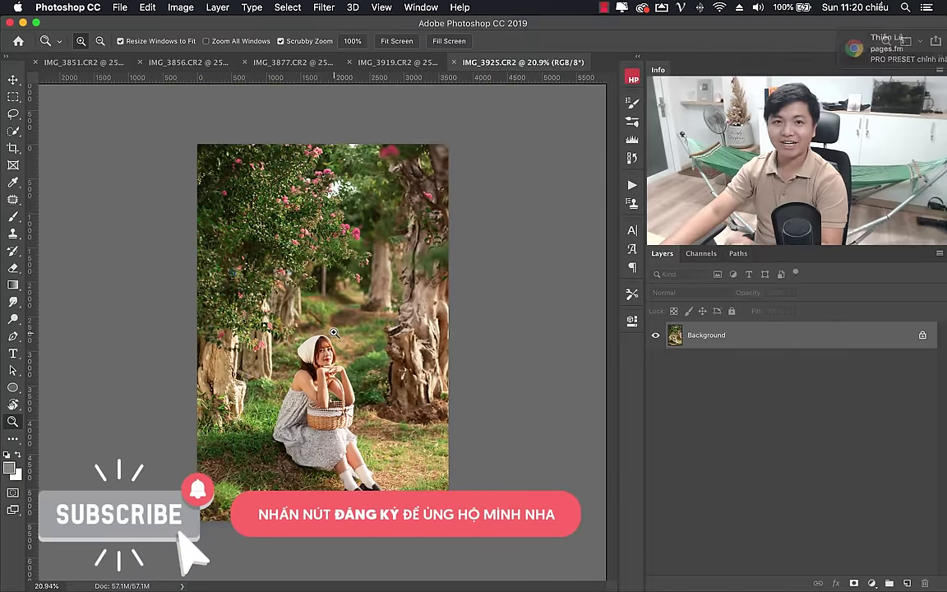